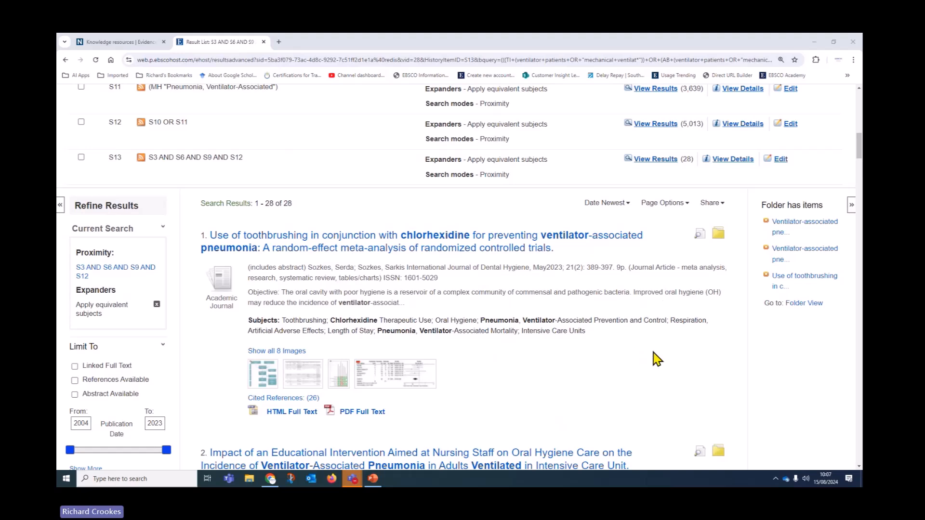
# Step: Sign out of the personal EBSCOhost account
pyautogui.scroll(10, 655, 359)
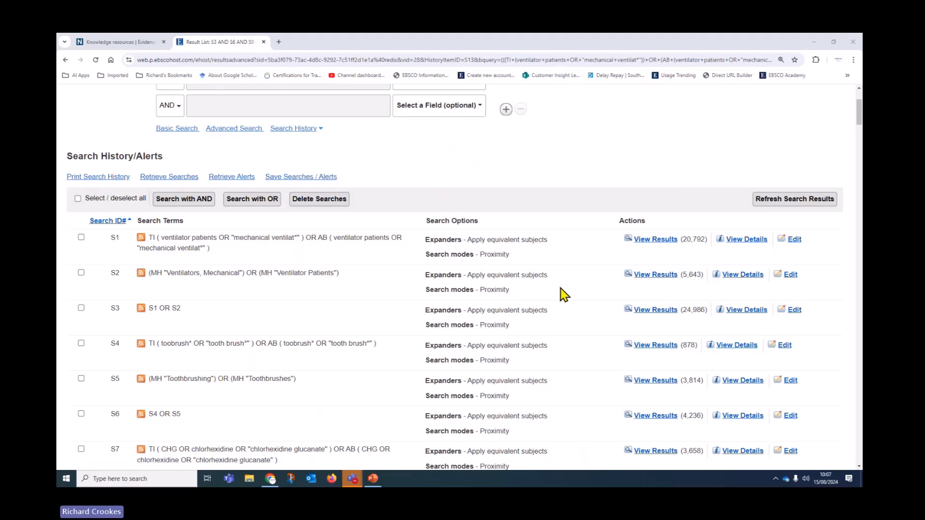
pyautogui.scroll(2, 564, 295)
pyautogui.scroll(1, 567, 295)
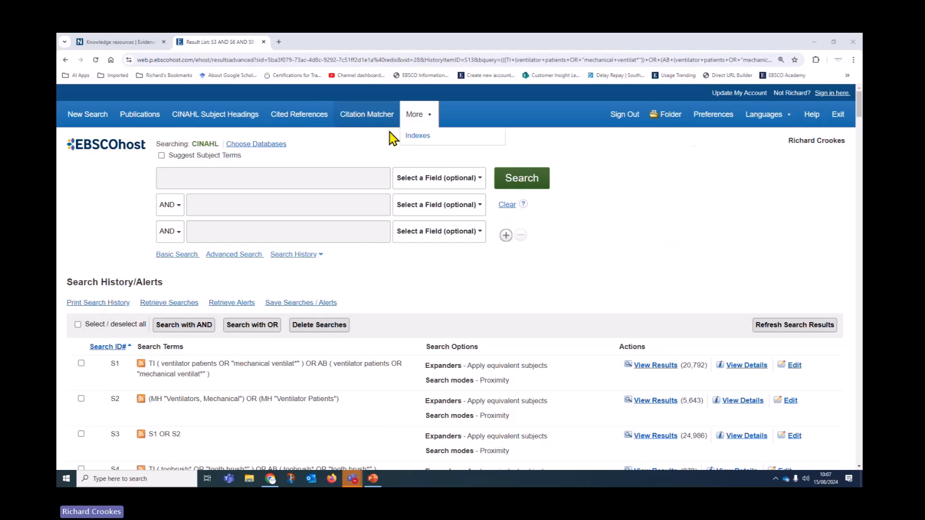
pyautogui.click(634, 120)
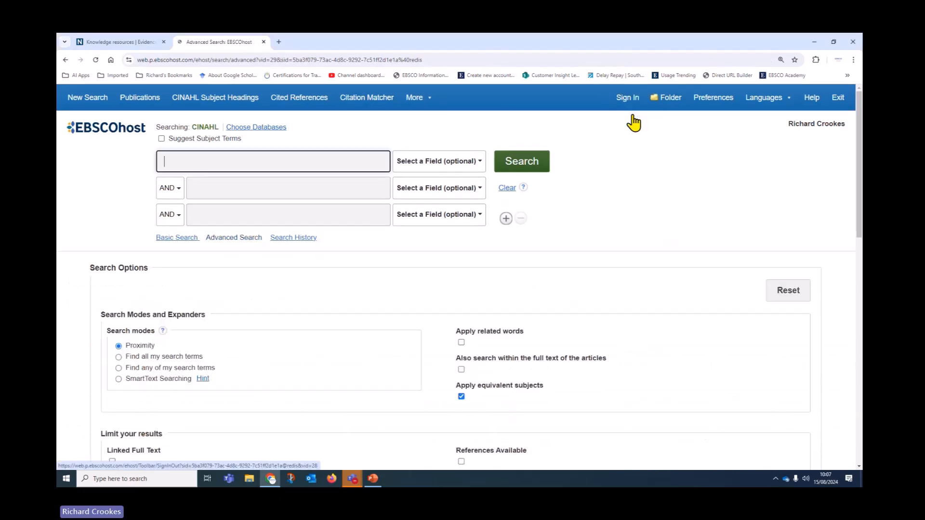
# Step: Show results for S13 (S3 AND S6 AND S9 AND S12) alongside the search history
pyautogui.click(301, 238)
pyautogui.scroll(-15, 476, 362)
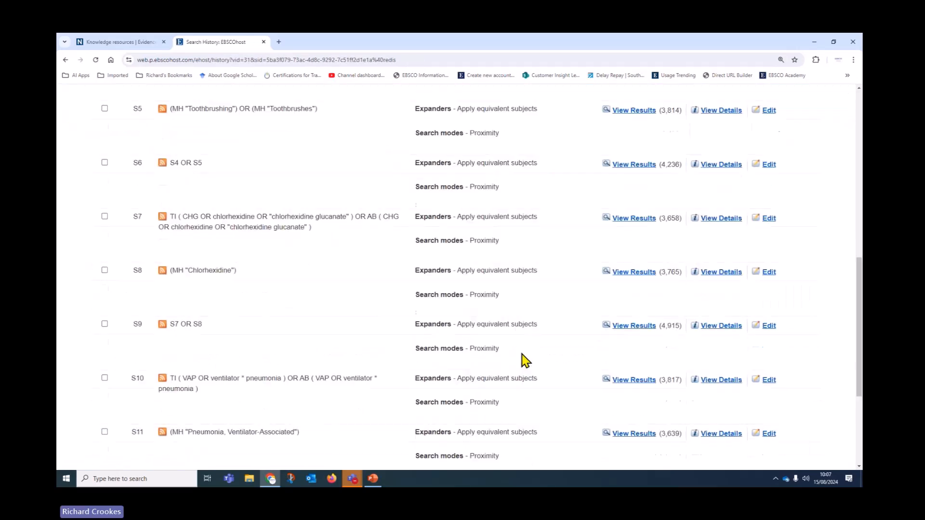
pyautogui.click(618, 356)
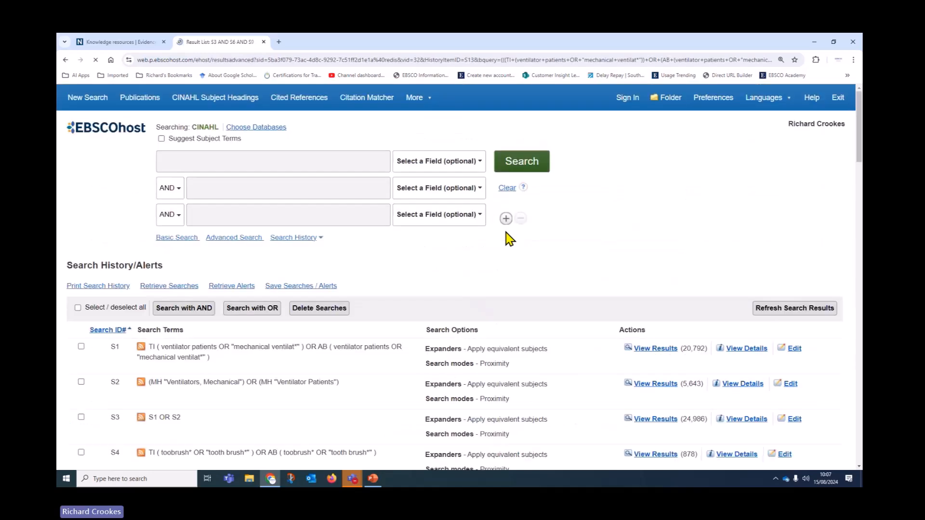
pyautogui.scroll(4, 497, 273)
pyautogui.scroll(-2, 427, 326)
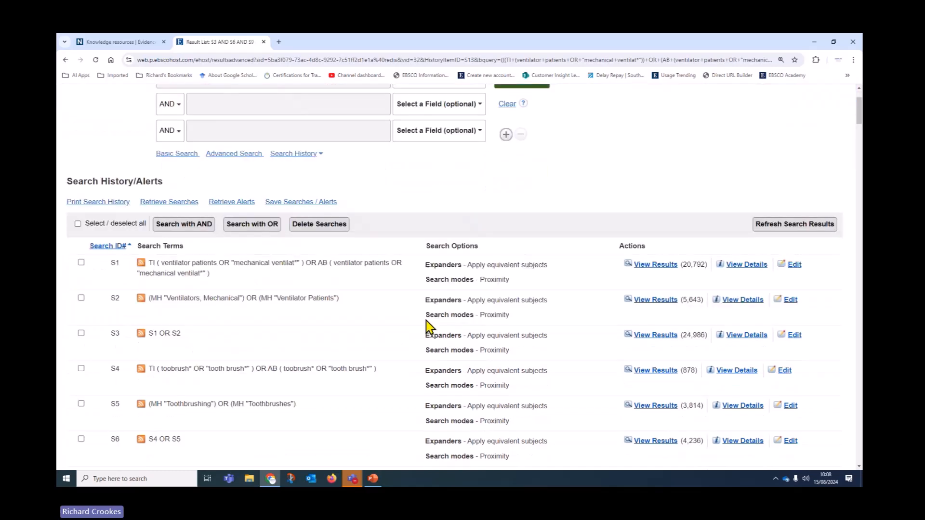
pyautogui.scroll(-1, 433, 299)
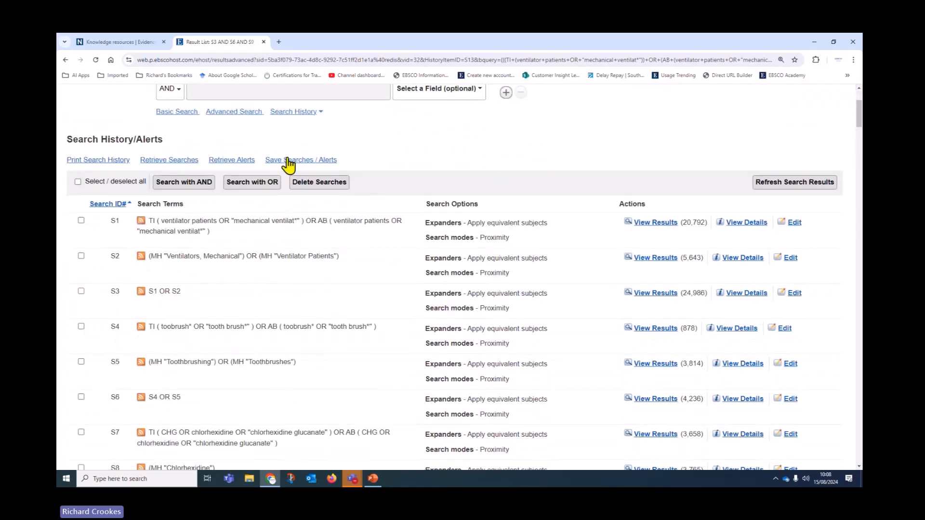
# Step: Start saving the S3 AND S6 AND S9 AND S12 search, signing back in with Google
pyautogui.click(288, 164)
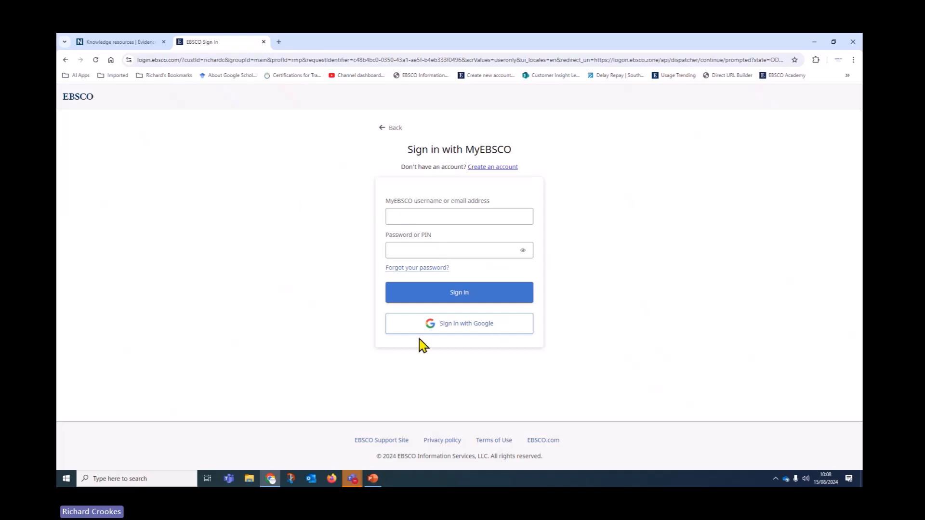
pyautogui.click(448, 327)
pyautogui.click(523, 271)
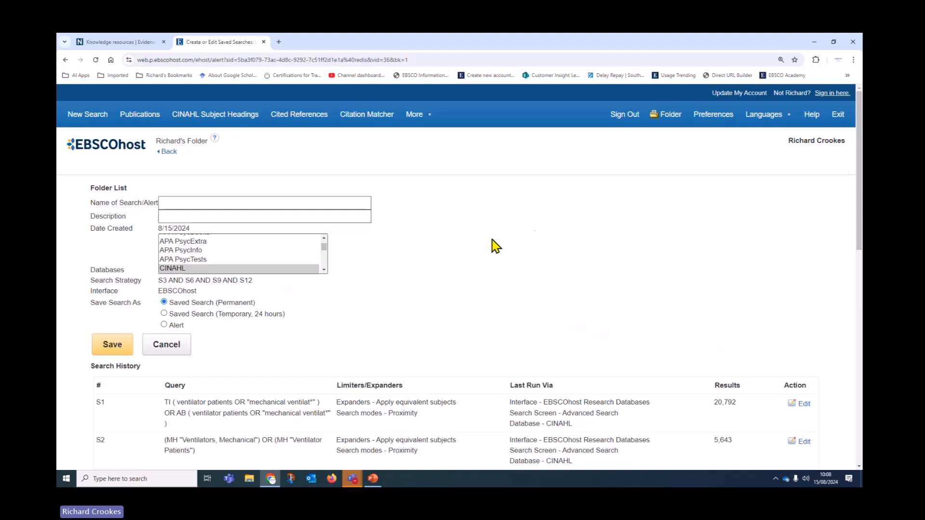
pyautogui.scroll(-1, 502, 296)
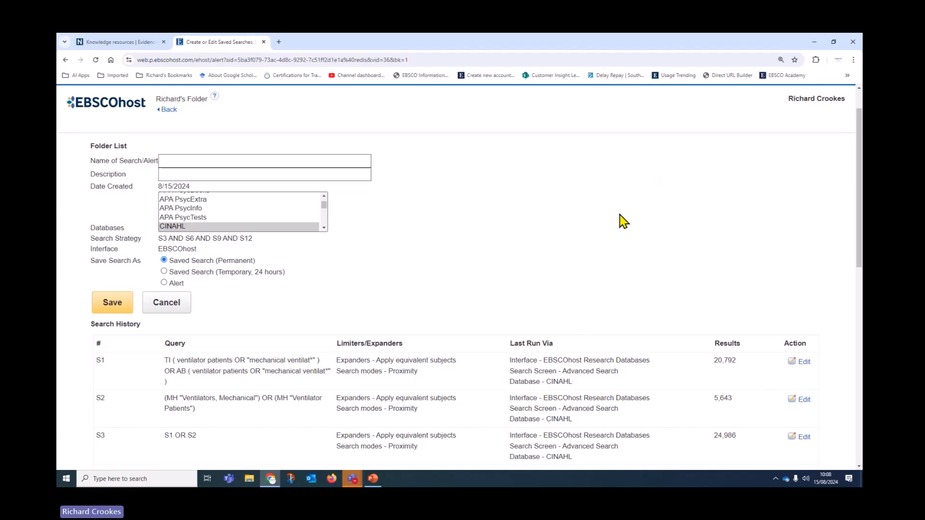
pyautogui.scroll(-5, 567, 237)
pyautogui.scroll(-6, 568, 241)
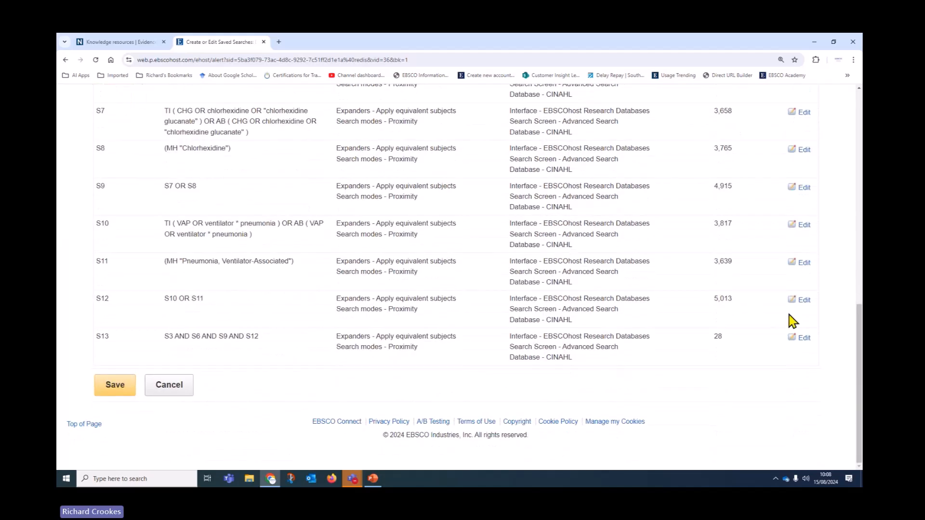
pyautogui.click(802, 337)
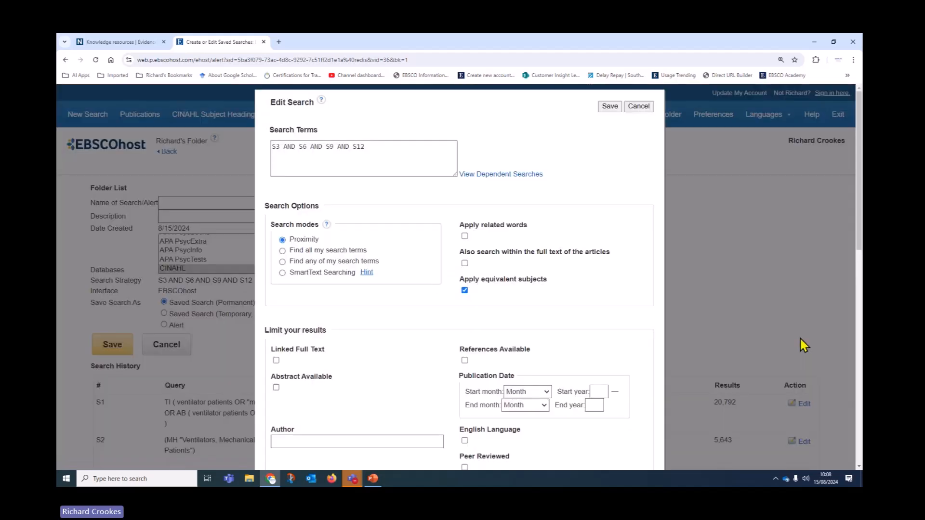
pyautogui.click(638, 106)
pyautogui.scroll(-7, 687, 345)
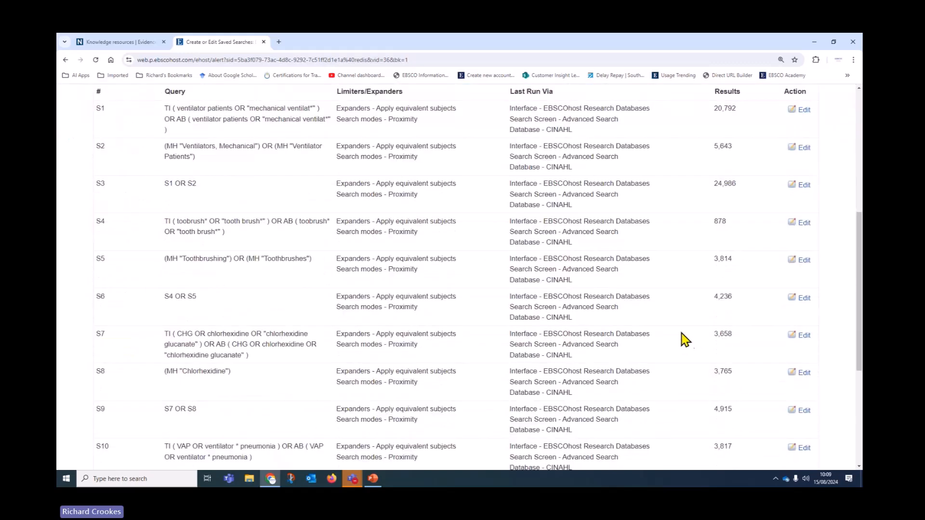
pyautogui.click(797, 295)
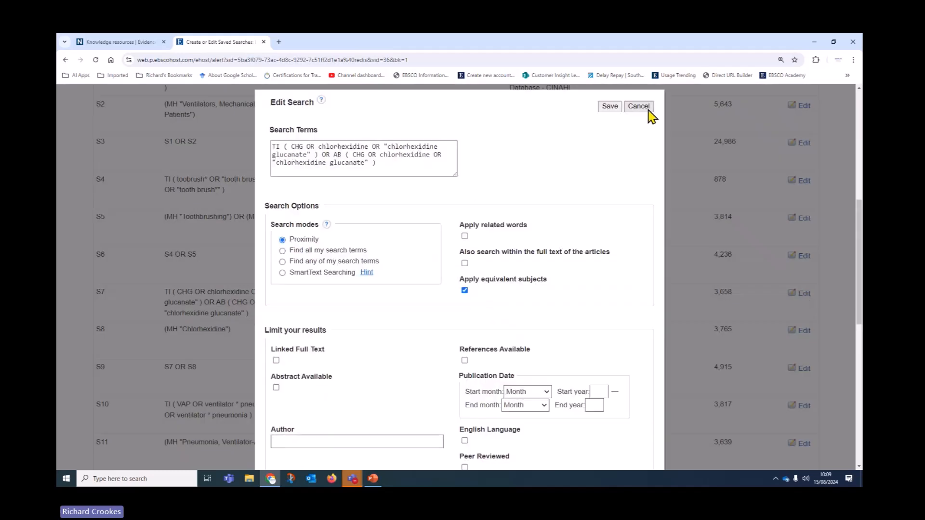
pyautogui.click(649, 109)
pyautogui.scroll(10, 640, 302)
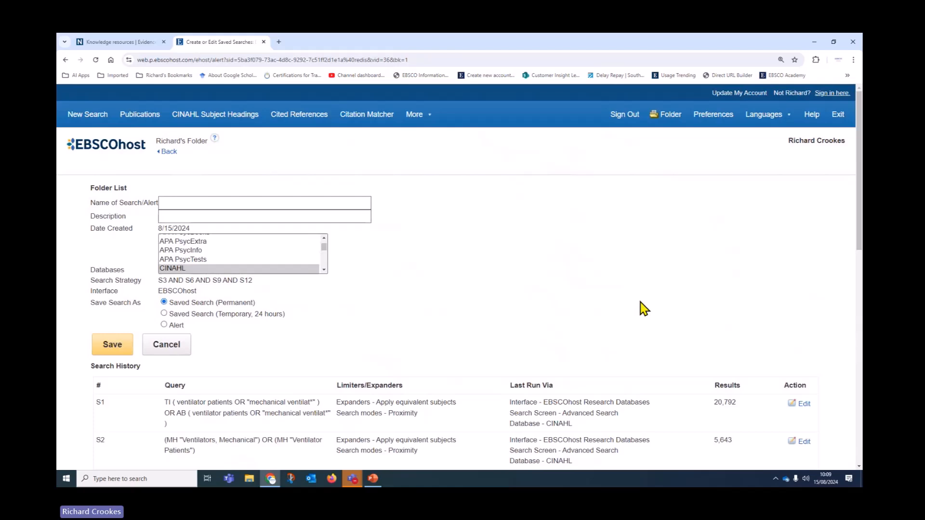
# Step: Name the saved search 'Ventilator Patients and VAP'
pyautogui.click(175, 203)
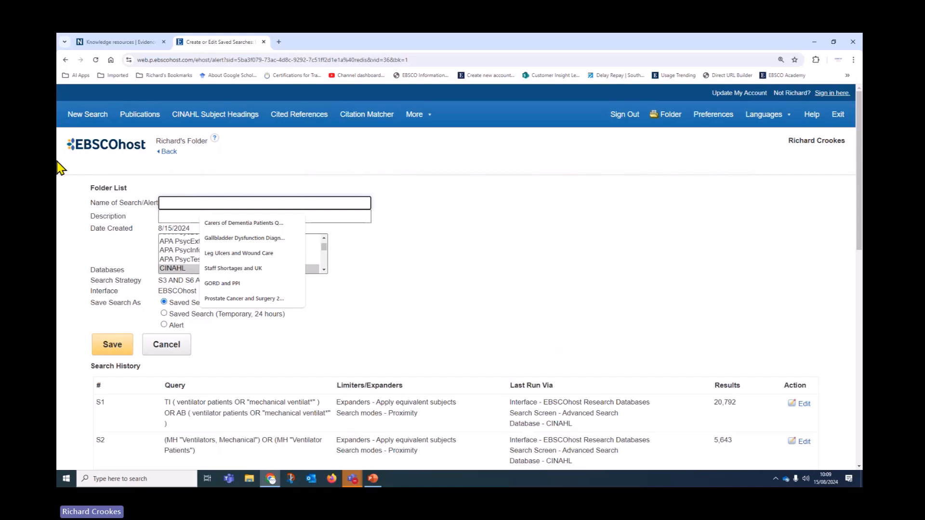
pyautogui.write('VA{P')
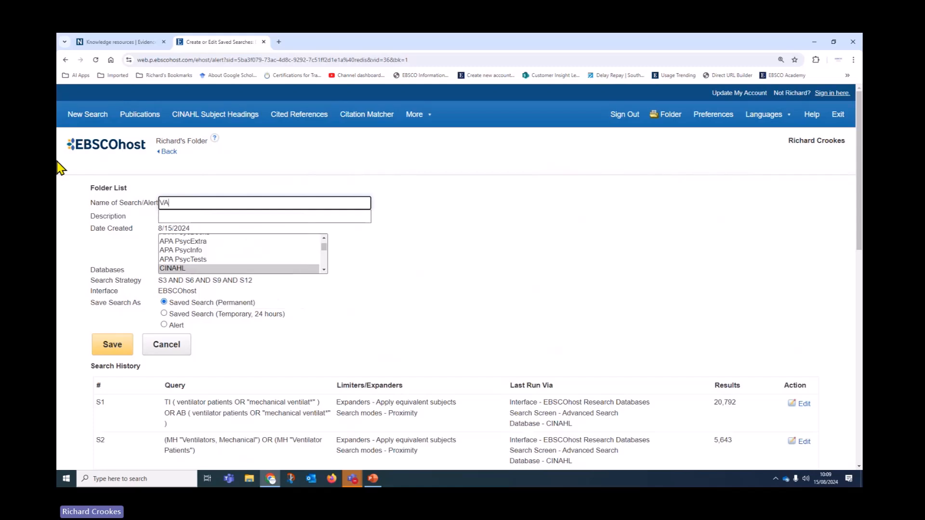
pyautogui.press('BackSpace')
pyautogui.press('BackSpace')
pyautogui.write('P and')
pyautogui.press('BackSpace')
pyautogui.press('BackSpace')
pyautogui.press('BackSpace')
pyautogui.press('BackSpace')
pyautogui.press('BackSpace')
pyautogui.press('BackSpace')
pyautogui.press('BackSpace')
pyautogui.write('entilator Patients and VAP')
pyautogui.scroll(-2, 407, 275)
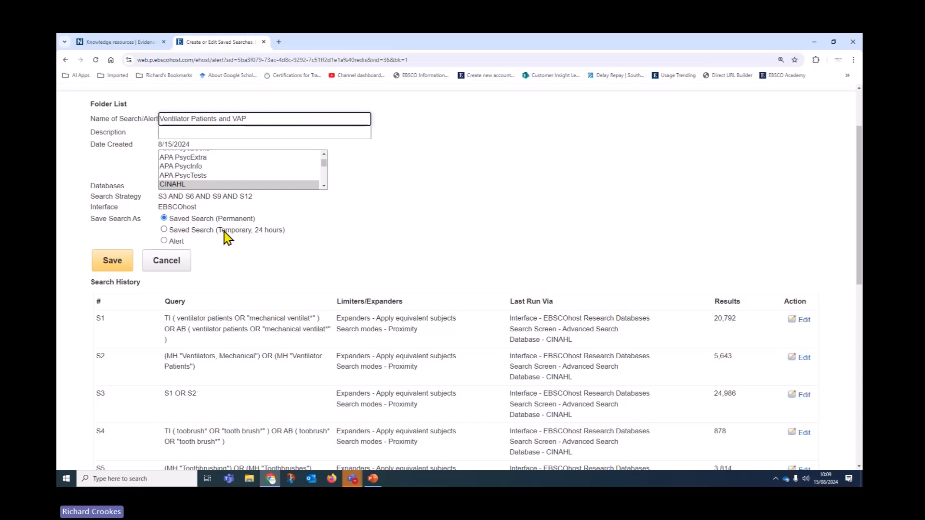
# Step: Save it as an alert running Biweekly for articles published in the last Six months
pyautogui.click(164, 241)
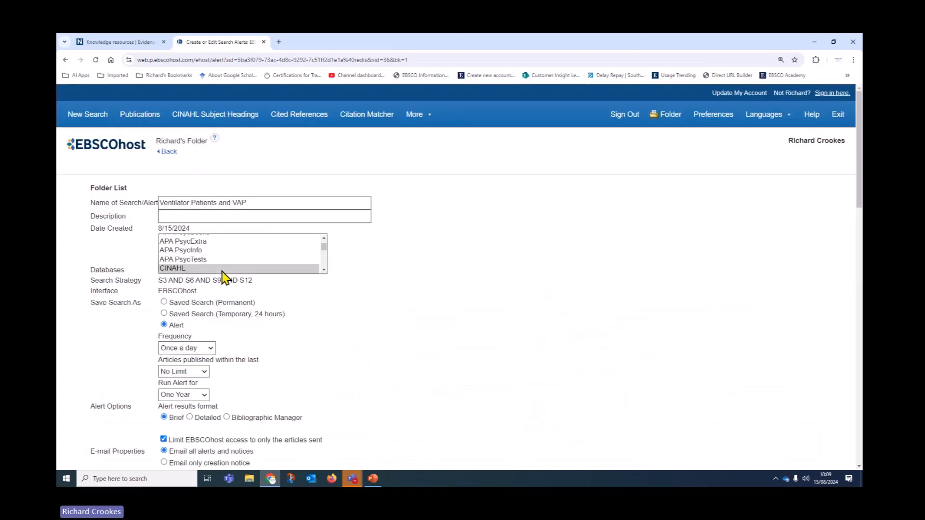
pyautogui.scroll(-3, 530, 277)
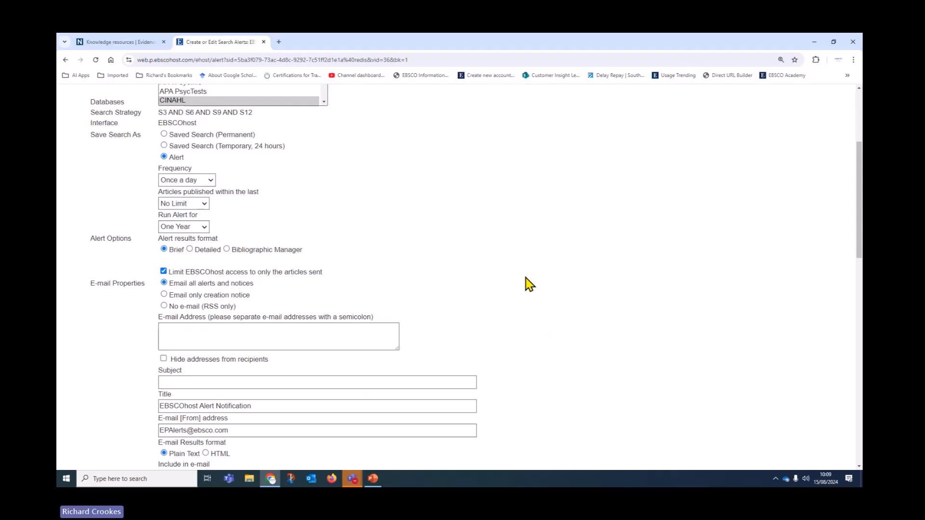
pyautogui.click(210, 182)
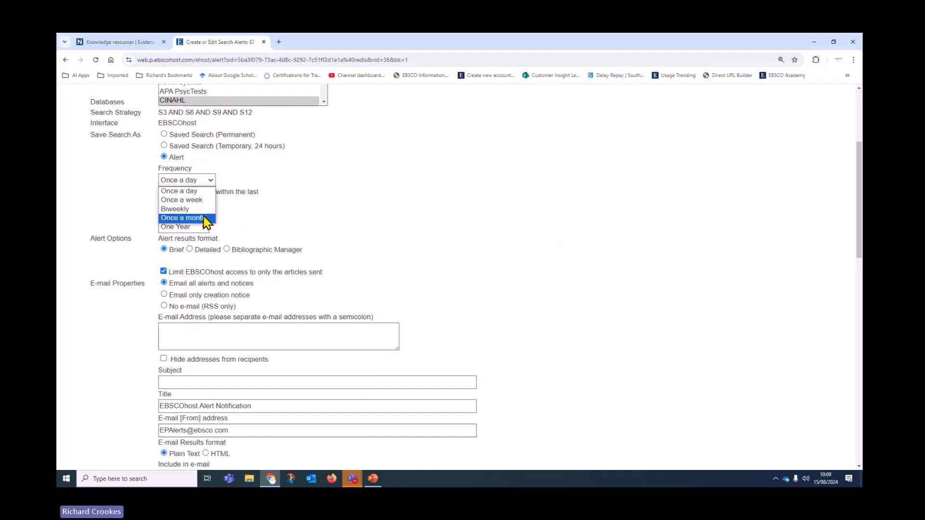
pyautogui.click(201, 208)
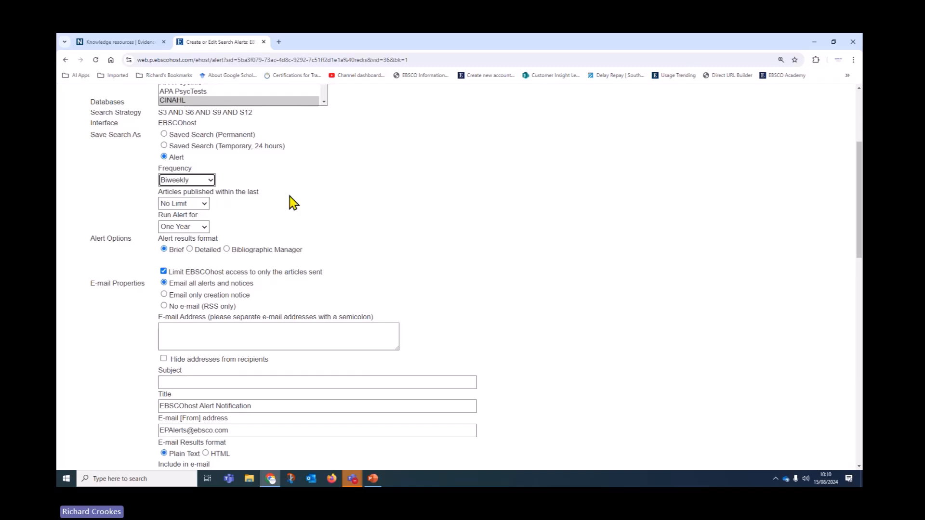
pyautogui.click(200, 207)
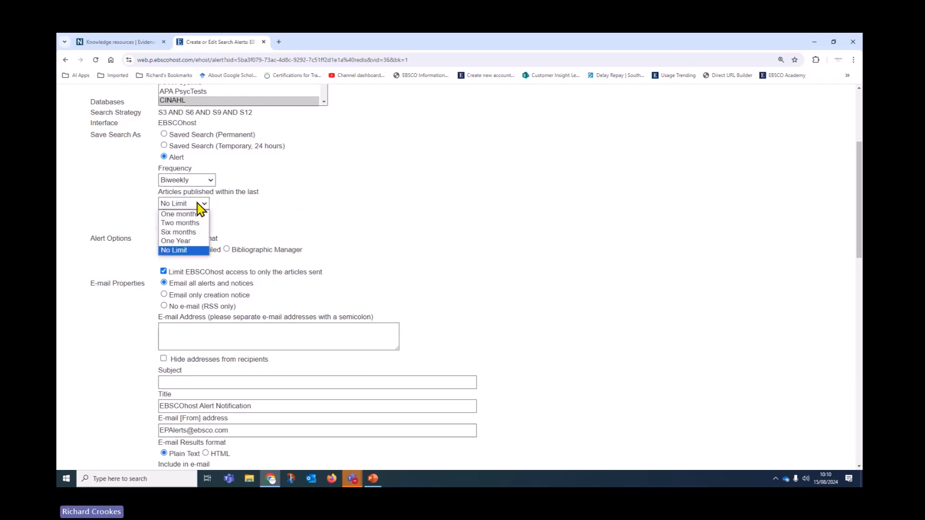
pyautogui.click(187, 233)
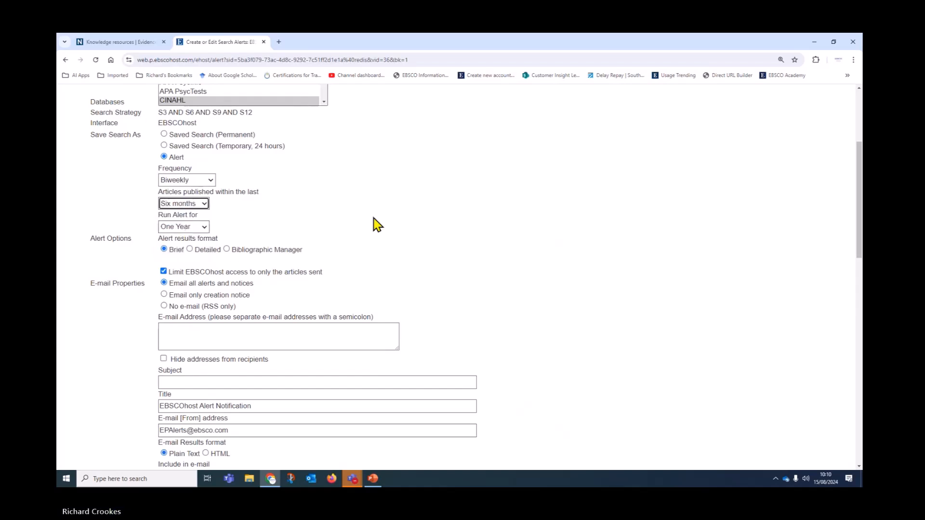
# Step: Set the alert to run for One month, after trying Six months and One Year
pyautogui.click(195, 227)
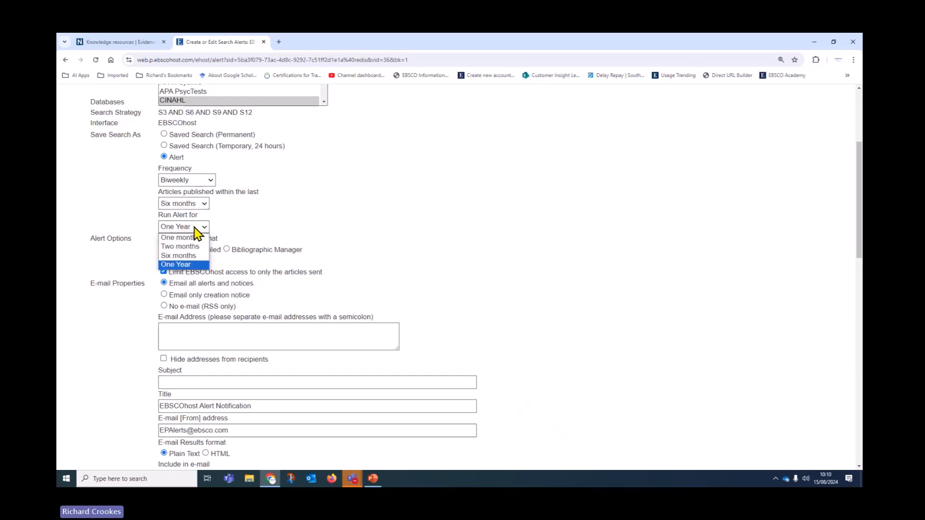
pyautogui.click(194, 238)
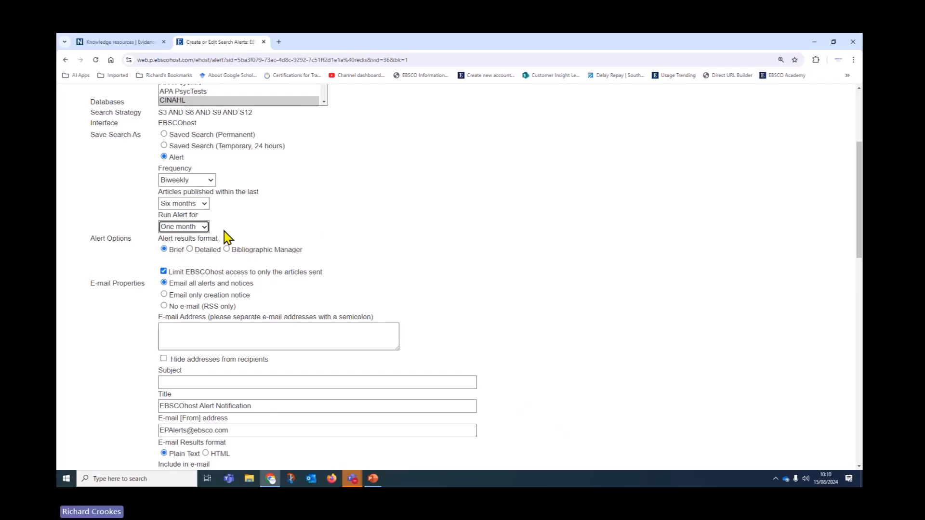
pyautogui.click(201, 226)
pyautogui.click(186, 256)
pyautogui.click(205, 227)
pyautogui.click(186, 265)
pyautogui.click(204, 227)
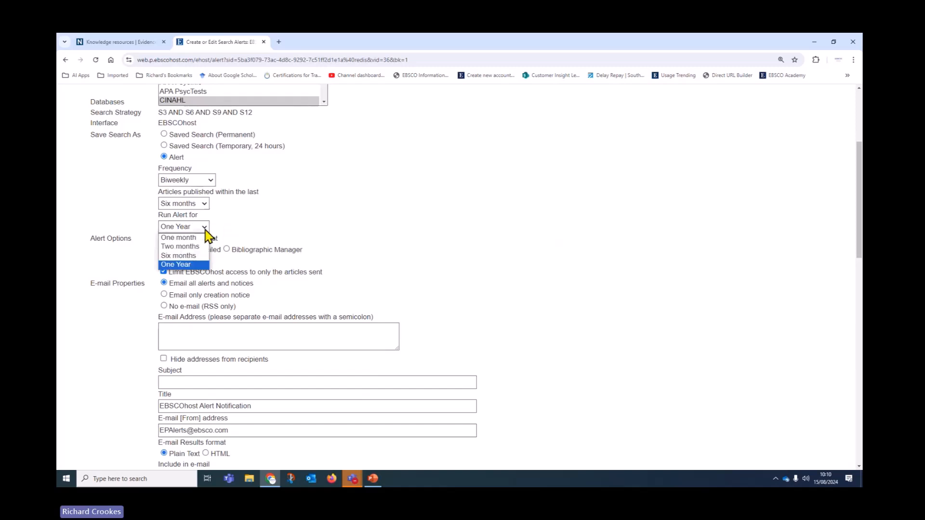
pyautogui.click(190, 238)
pyautogui.scroll(-1, 679, 246)
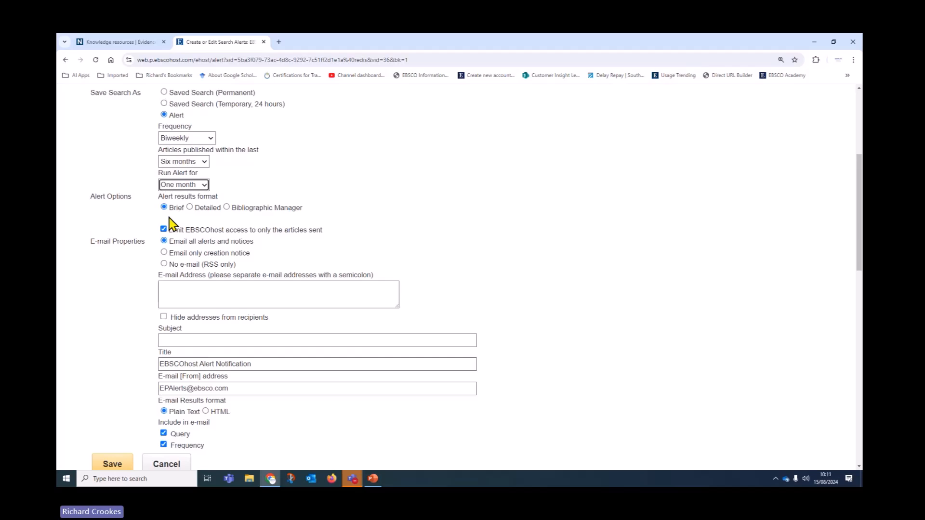
# Step: Keep the alert results format at Brief after trying Detailed and Bibliographic Manager
pyautogui.click(194, 209)
pyautogui.click(190, 208)
pyautogui.click(226, 208)
pyautogui.click(166, 211)
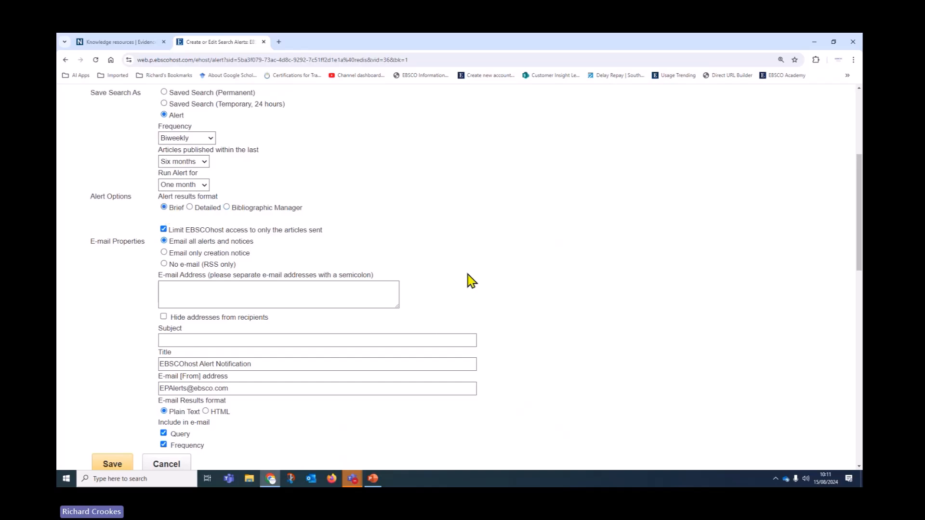
# Step: Enter two semicolon-separated recipient e-mail addresses and hide addresses from recipients
pyautogui.click(179, 290)
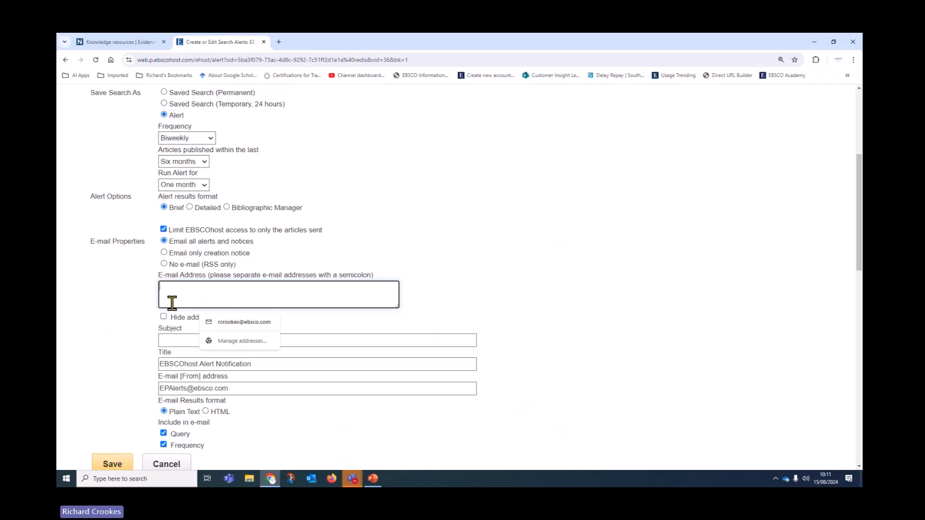
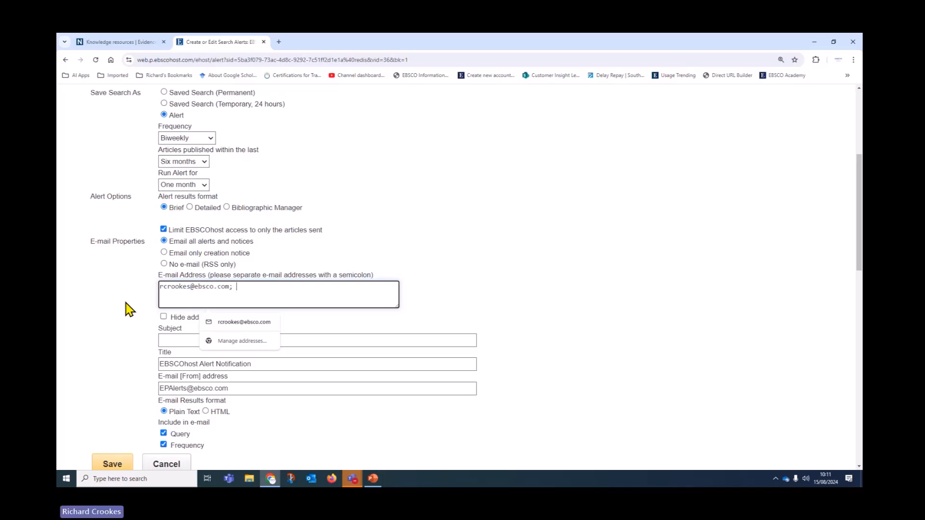
pyautogui.click(585, 247)
pyautogui.scroll(-1, 584, 248)
pyautogui.click(164, 275)
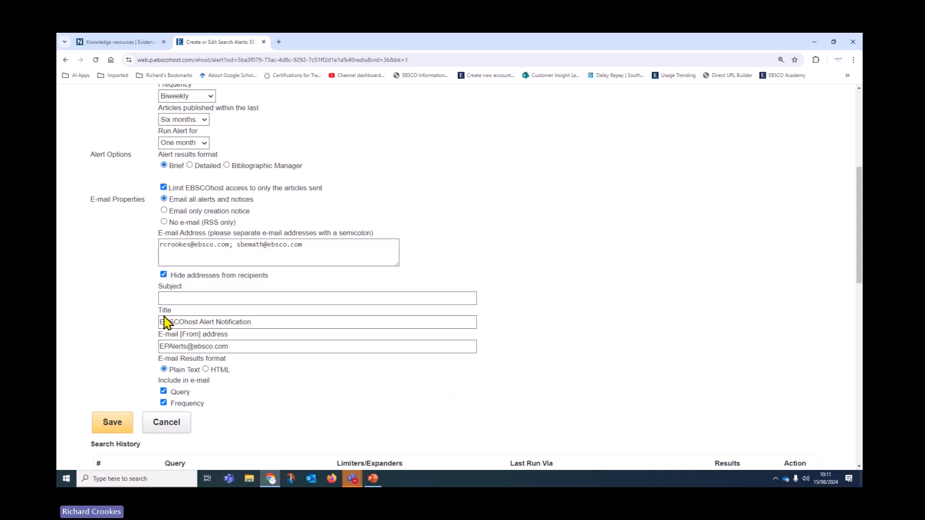
# Step: Set the alert e-mail subject to 'VAP'
pyautogui.click(174, 298)
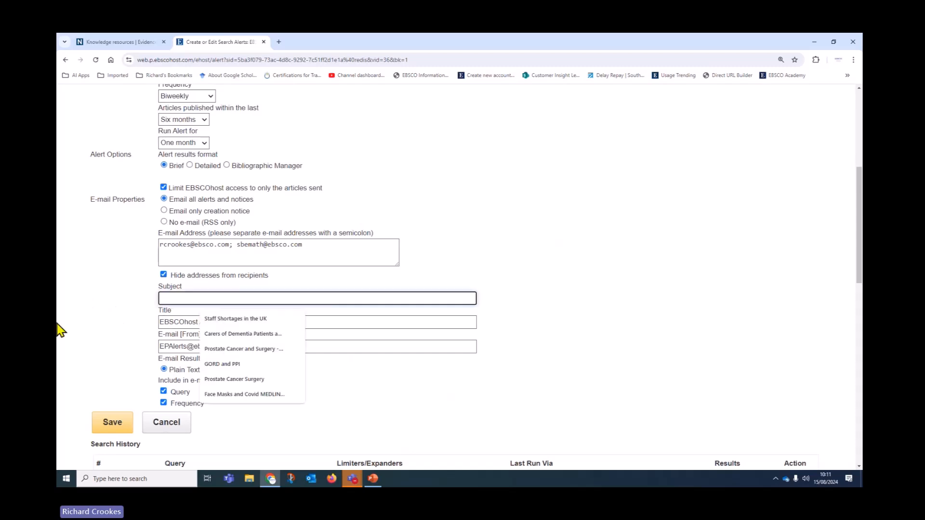
pyautogui.write('VAP')
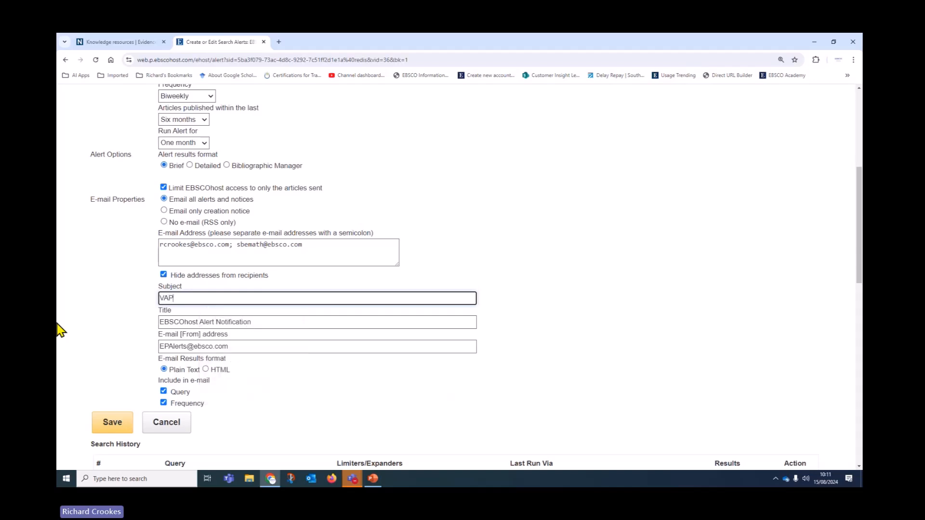
pyautogui.scroll(-1, 208, 385)
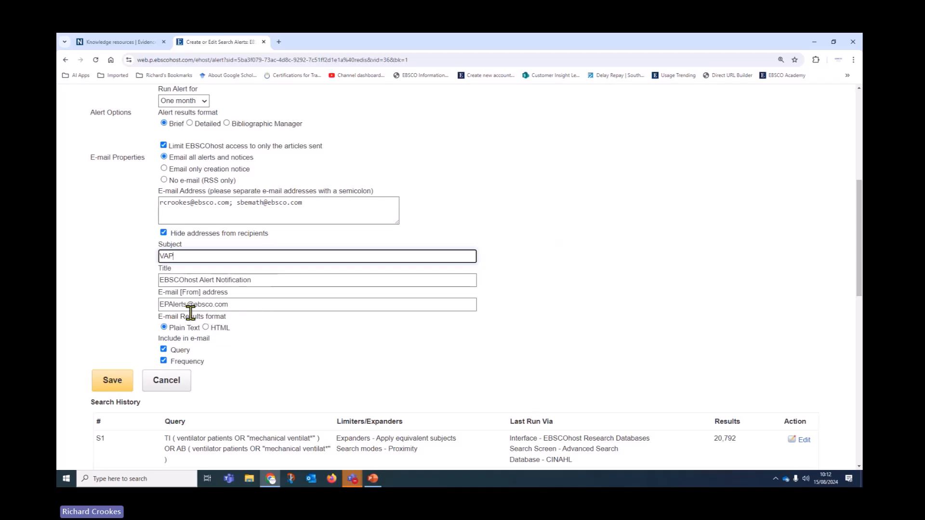
# Step: Select the existing sender address text so it can be replaced
pyautogui.moveTo(244, 304); pyautogui.dragTo(121, 331)
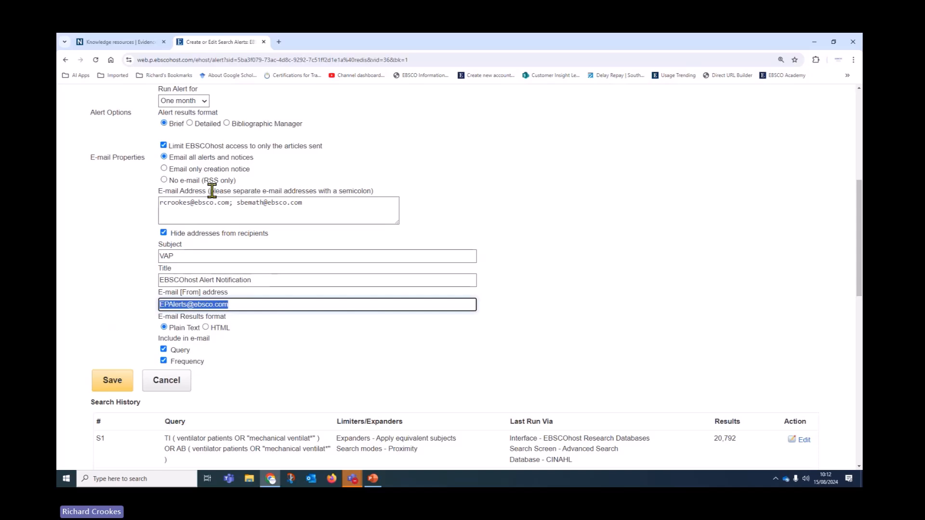
pyautogui.moveTo(309, 203); pyautogui.dragTo(159, 203)
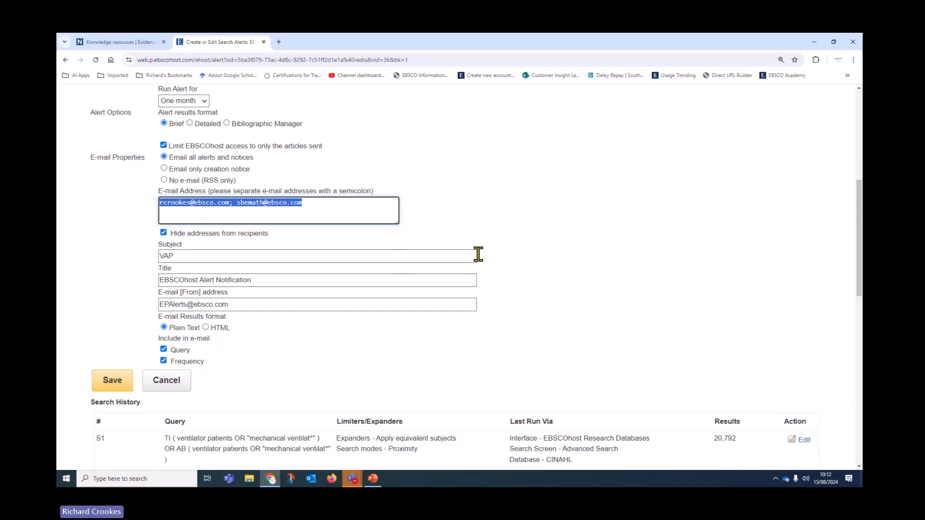
pyautogui.moveTo(233, 306); pyautogui.dragTo(96, 321)
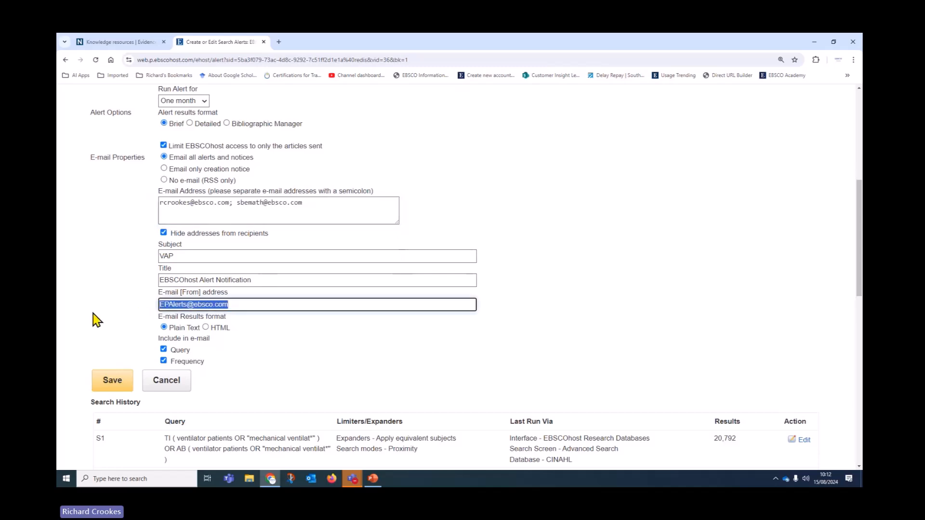
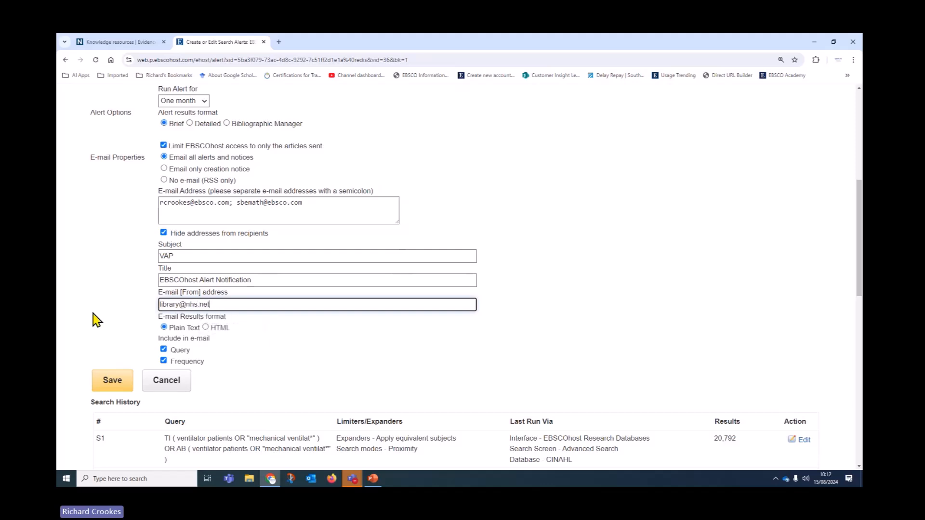
# Step: Replace the sender address with the library's nhs.net e-mail address
pyautogui.click(512, 240)
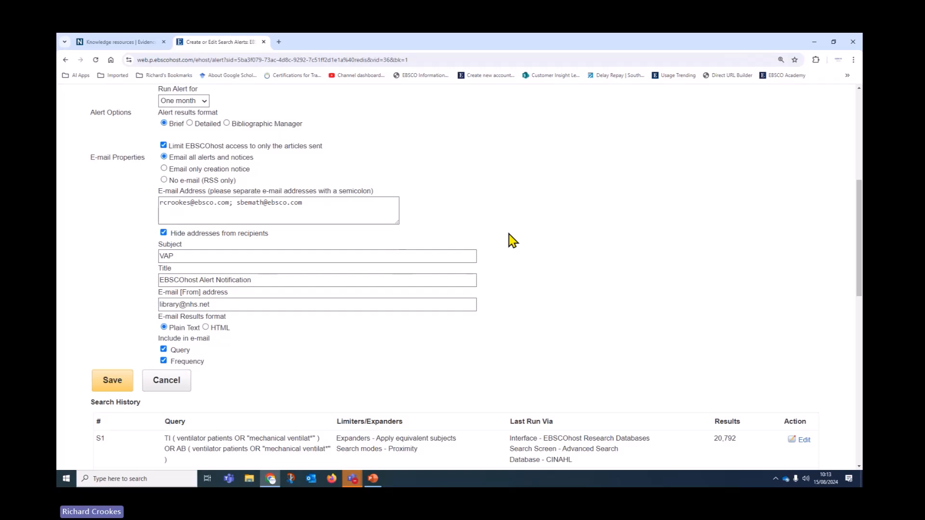
pyautogui.moveTo(240, 304); pyautogui.dragTo(152, 308)
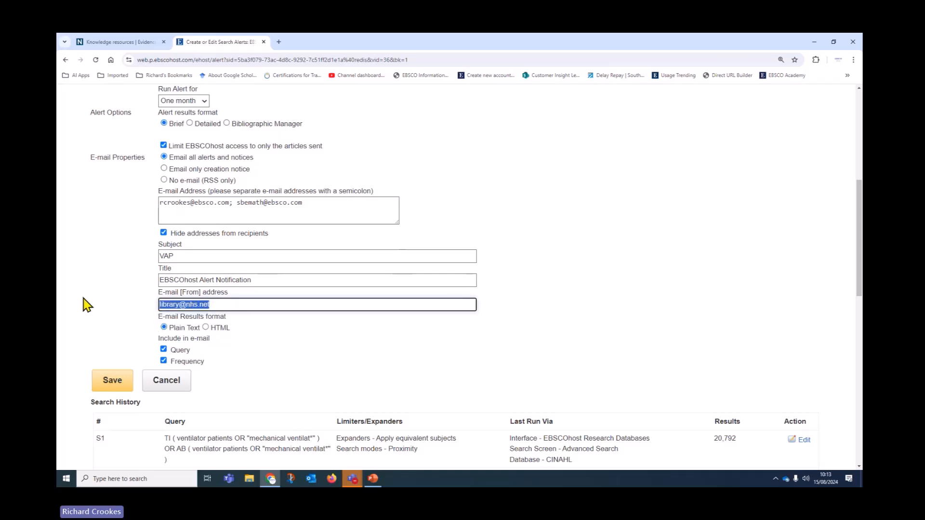
pyautogui.scroll(-2, 72, 299)
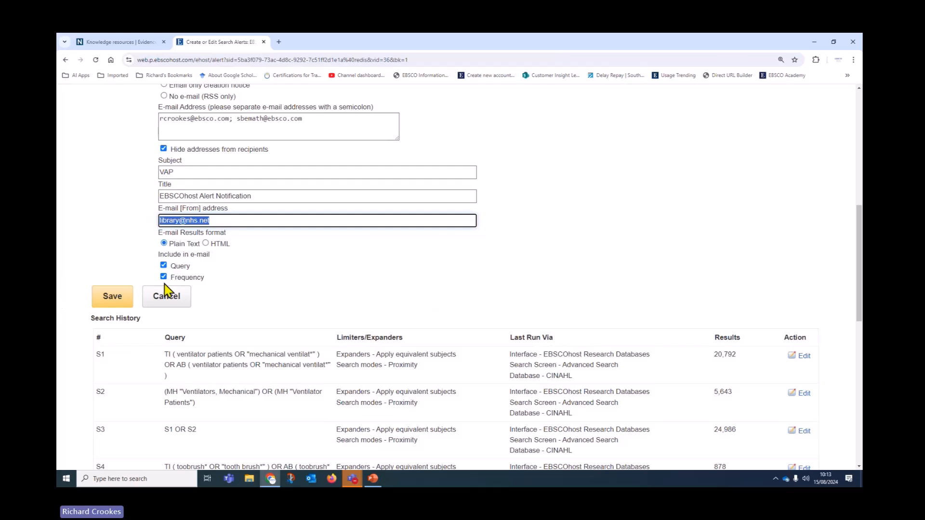
# Step: Send results as HTML e-mail without the query, and save the alert
pyautogui.click(205, 243)
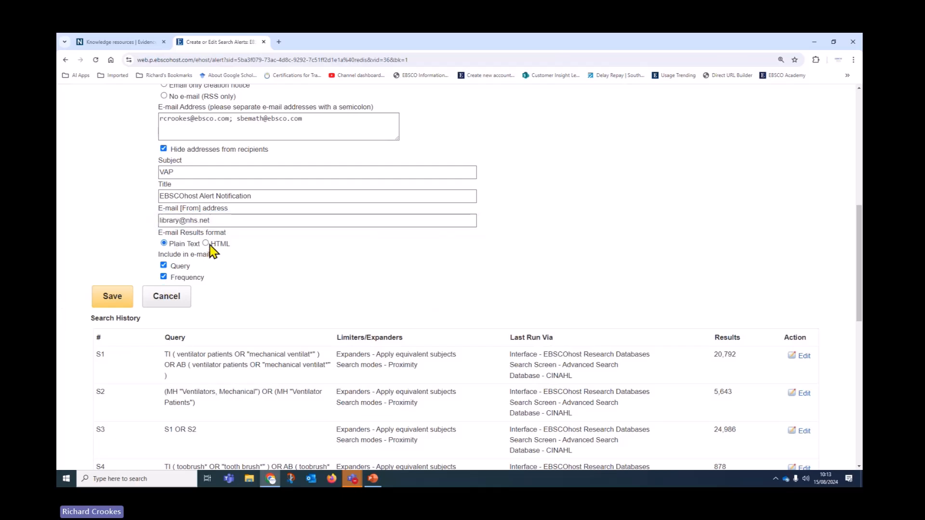
pyautogui.scroll(-1, 464, 328)
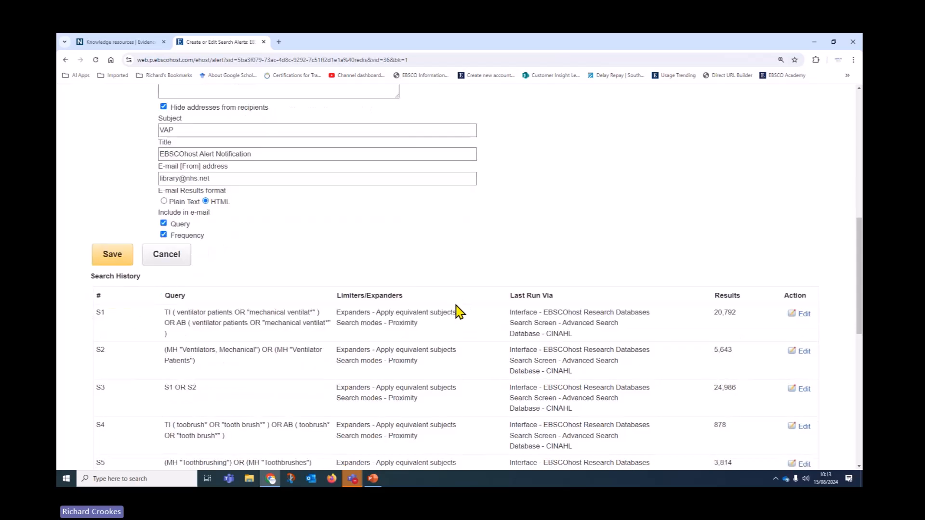
pyautogui.click(163, 223)
pyautogui.click(108, 260)
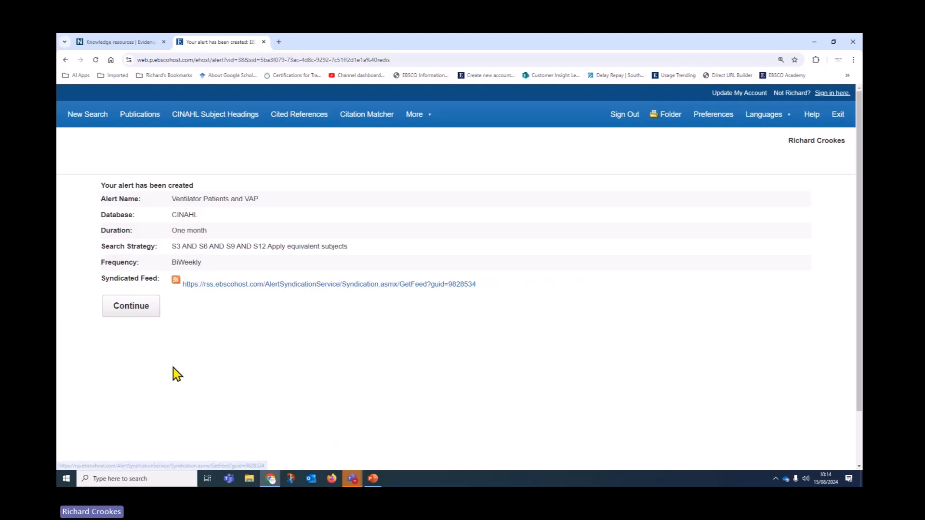
# Step: Dismiss the alert confirmation and return to the search page with history
pyautogui.click(126, 307)
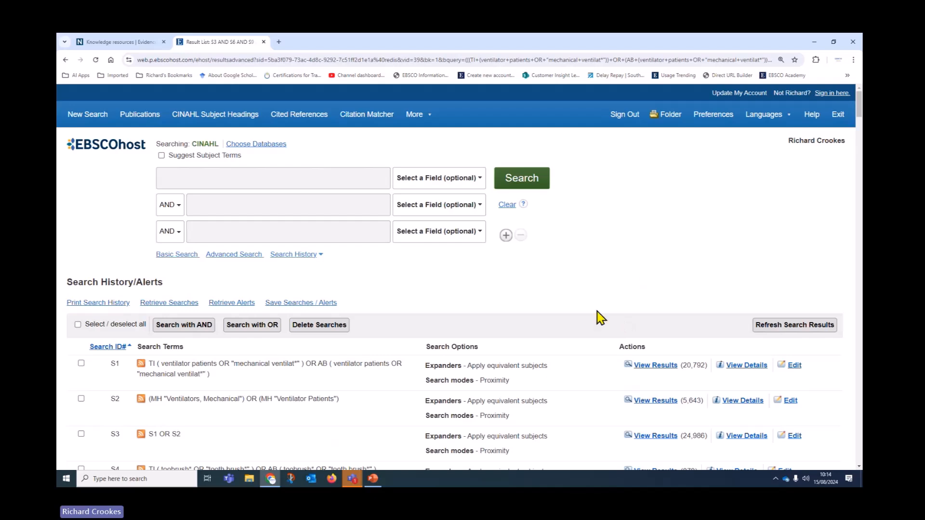
# Step: Open My Folder's Search Alerts list showing the 'Ventilator Patients and VAP' alert
pyautogui.click(671, 124)
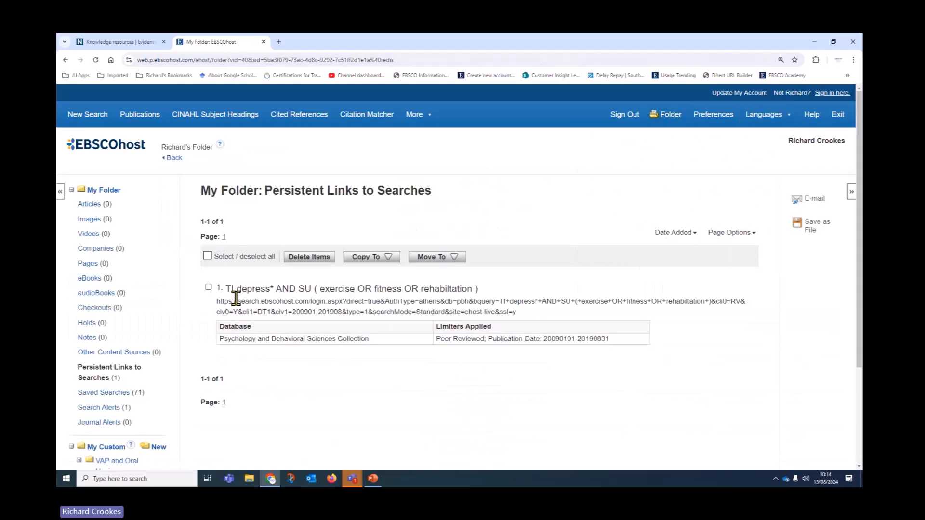
pyautogui.scroll(-3, 166, 337)
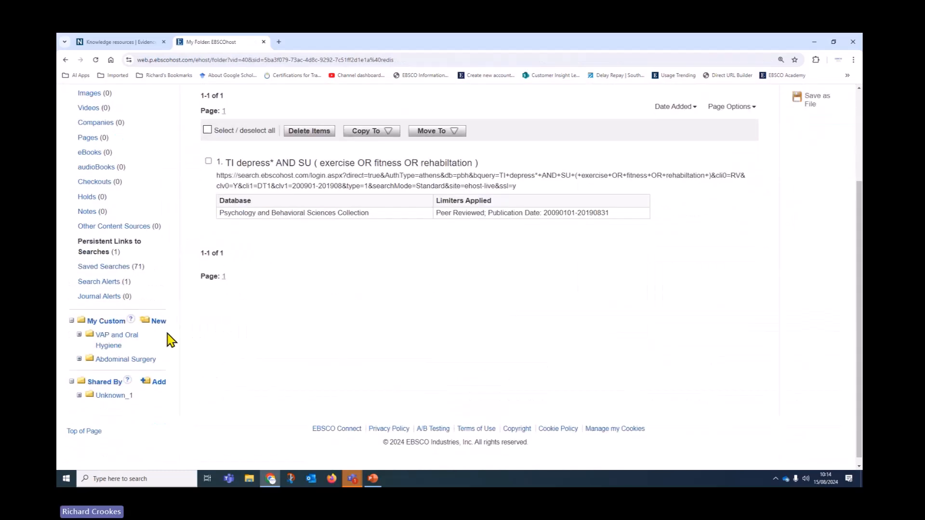
pyautogui.click(98, 282)
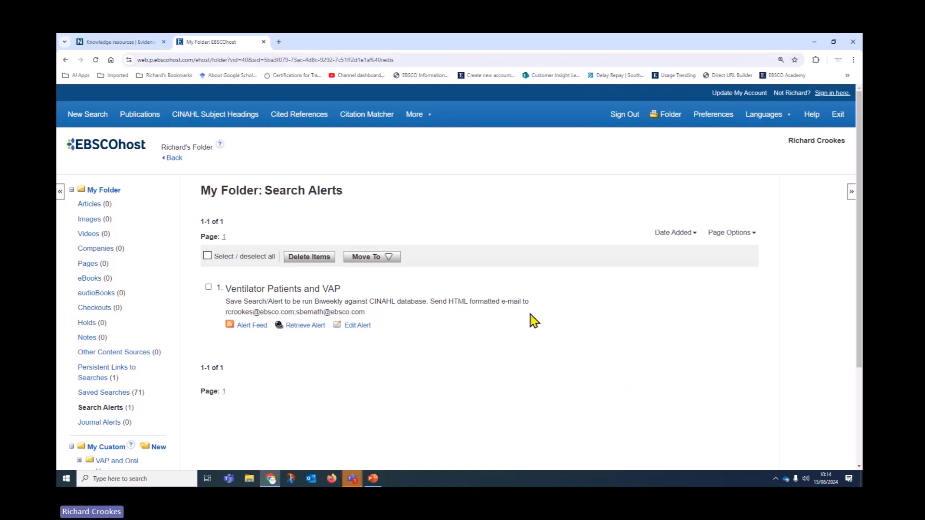
pyautogui.moveTo(226, 312); pyautogui.dragTo(368, 312)
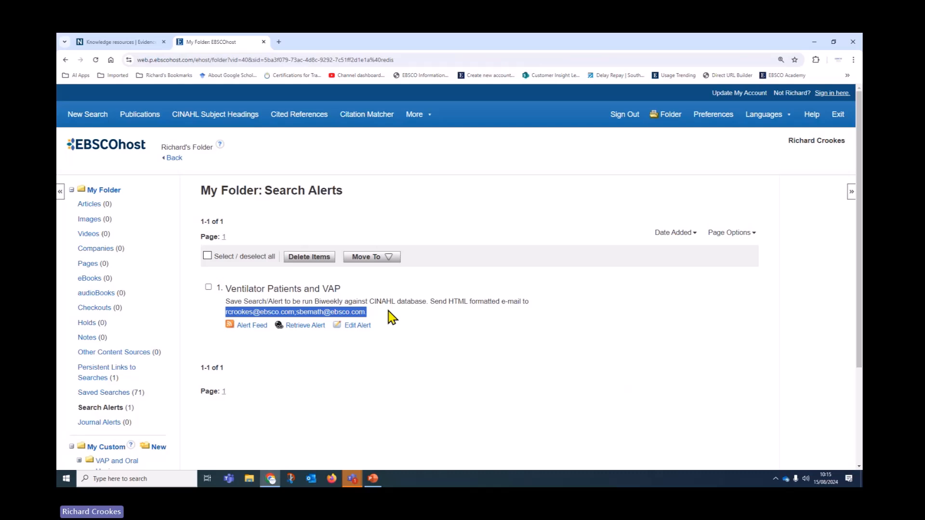
# Step: Set the VAP alert to run once a week with Detailed results
pyautogui.click(358, 326)
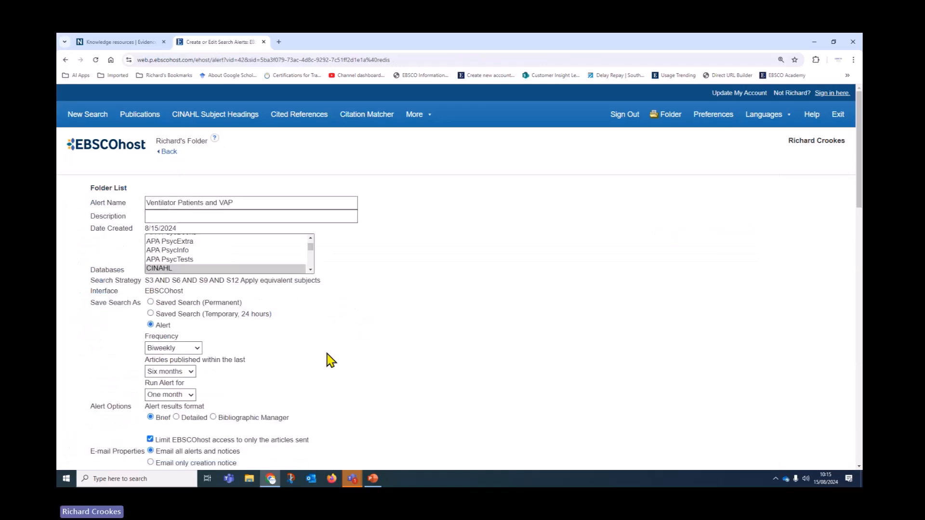
pyautogui.scroll(-1, 326, 356)
pyautogui.scroll(-2, 327, 356)
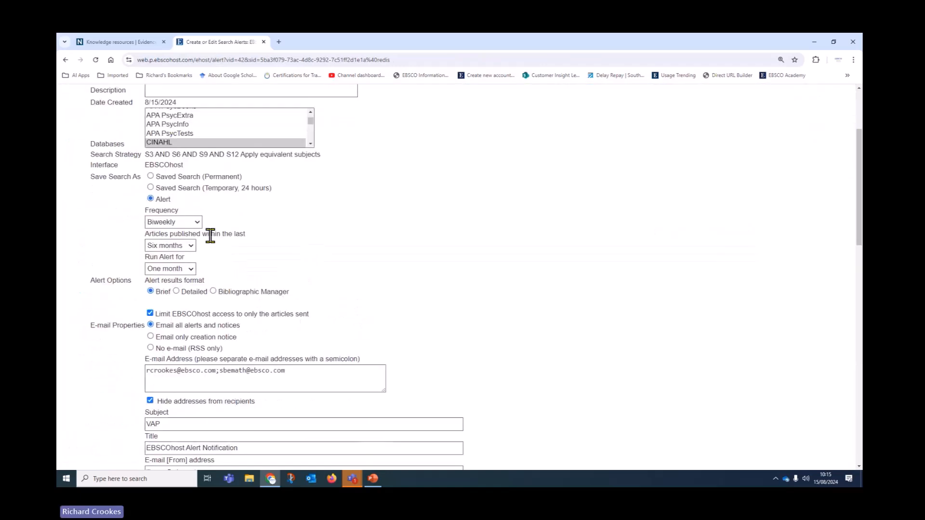
pyautogui.click(195, 222)
pyautogui.click(180, 242)
pyautogui.scroll(-2, 378, 250)
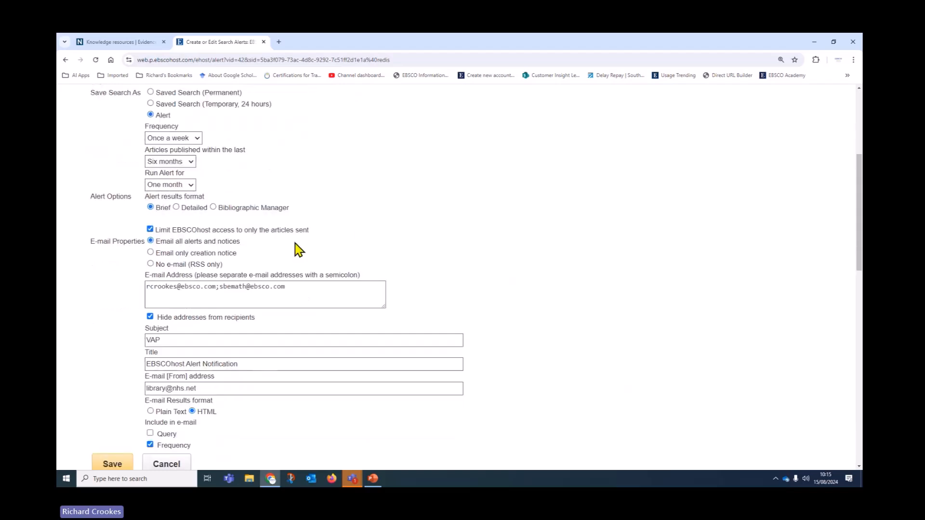
pyautogui.click(177, 207)
# Step: Remove the second recipient address and save the modified alert
pyautogui.scroll(-2, 489, 263)
pyautogui.click(239, 204)
pyautogui.moveTo(231, 204); pyautogui.dragTo(328, 204)
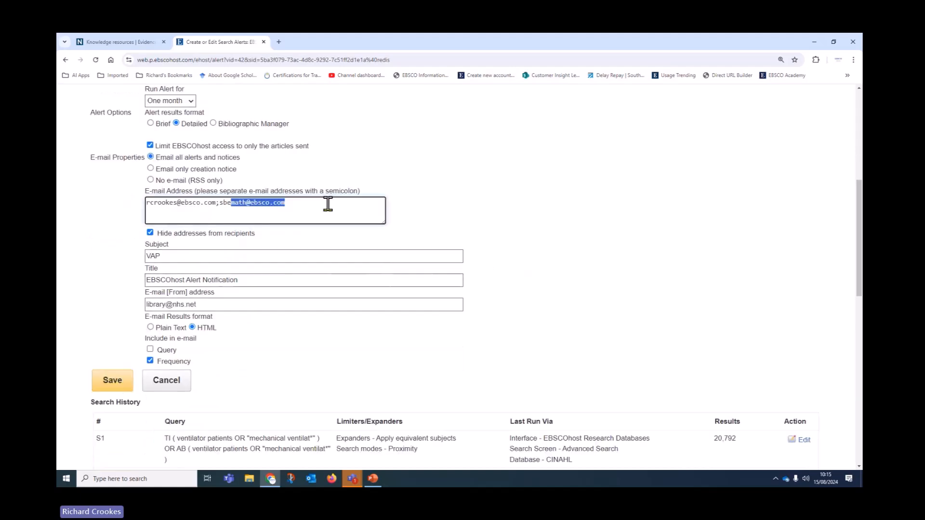
pyautogui.press('BackSpace')
pyautogui.press('BackSpace')
pyautogui.press('BackSpace')
pyautogui.press('BackSpace')
pyautogui.press('BackSpace')
pyautogui.press('BackSpace')
pyautogui.write('m')
pyautogui.click(580, 257)
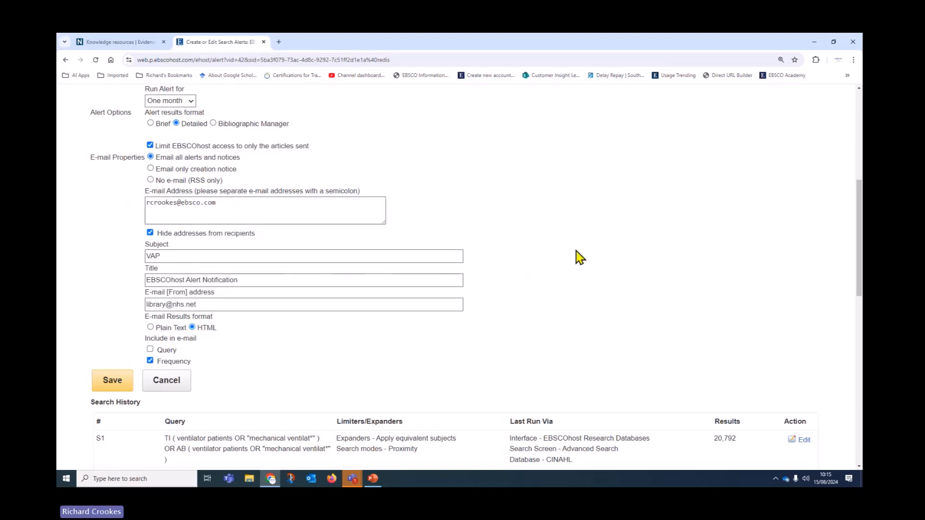
pyautogui.click(115, 383)
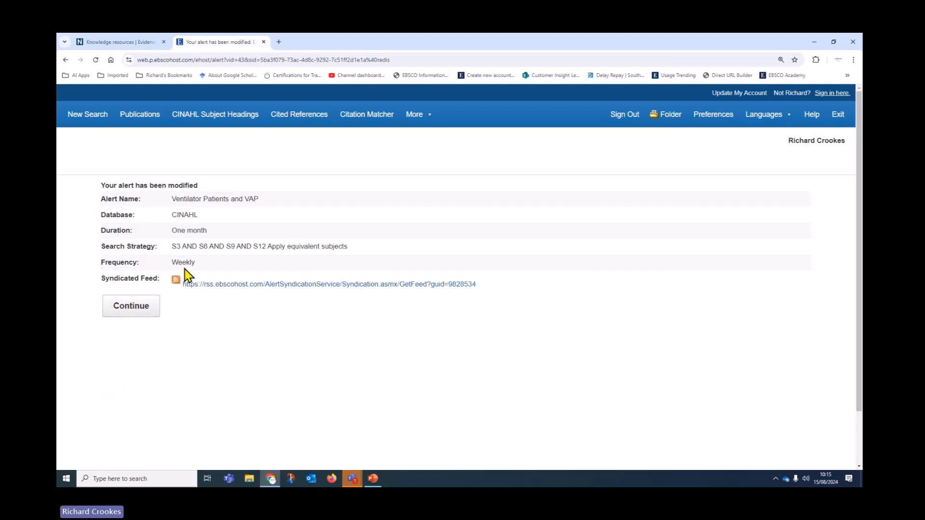
pyautogui.click(131, 311)
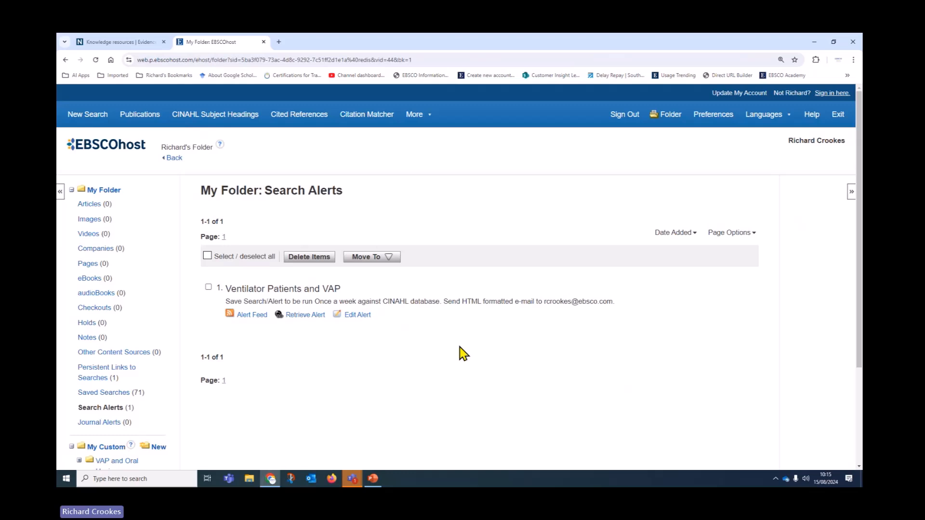
# Step: Select the Ventilator Patients and VAP alert and delete it, confirming with OK
pyautogui.scroll(-1, 465, 343)
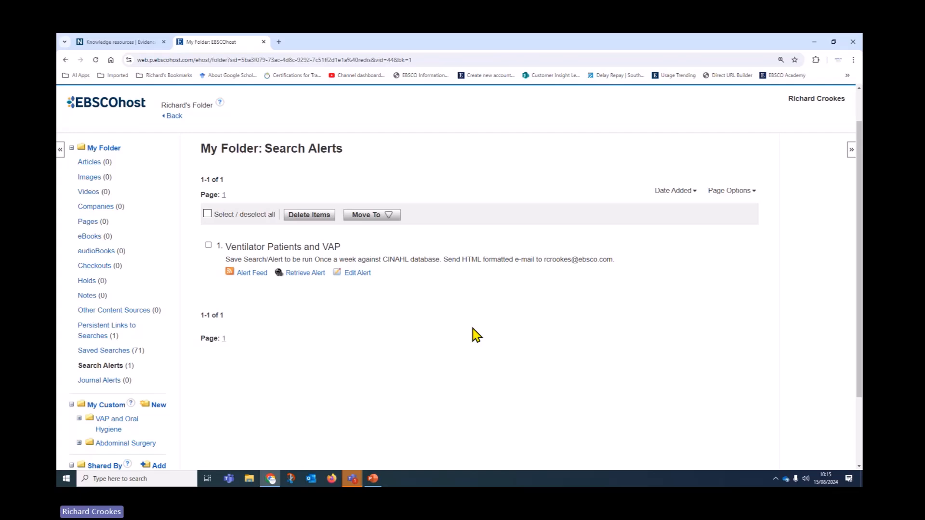
pyautogui.click(208, 215)
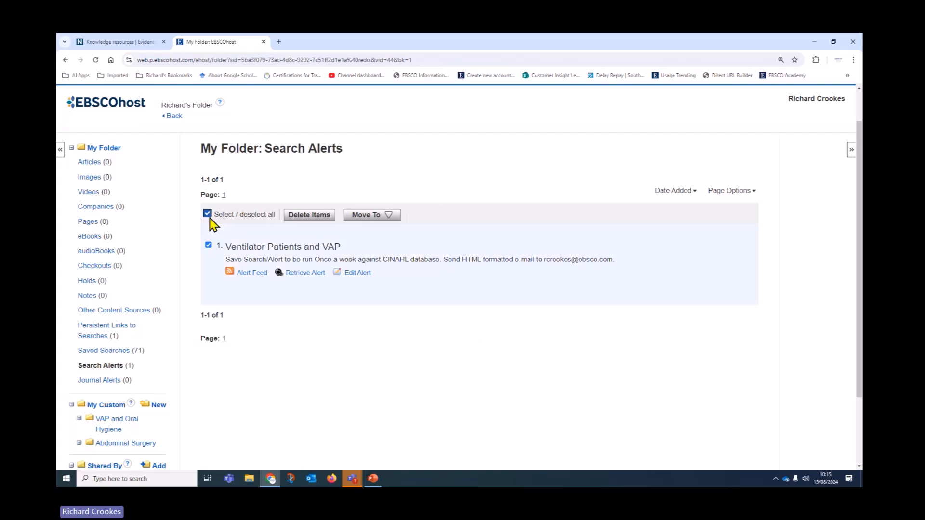
pyautogui.click(317, 217)
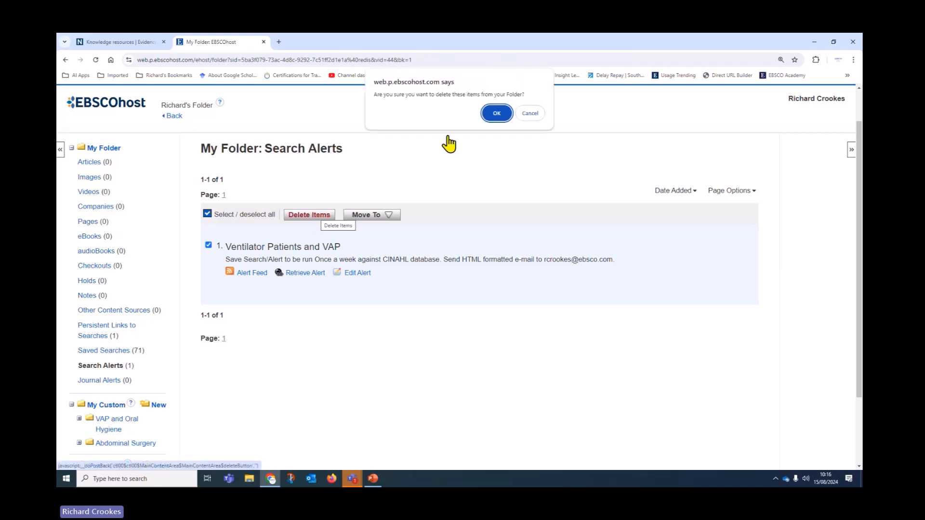
pyautogui.click(507, 115)
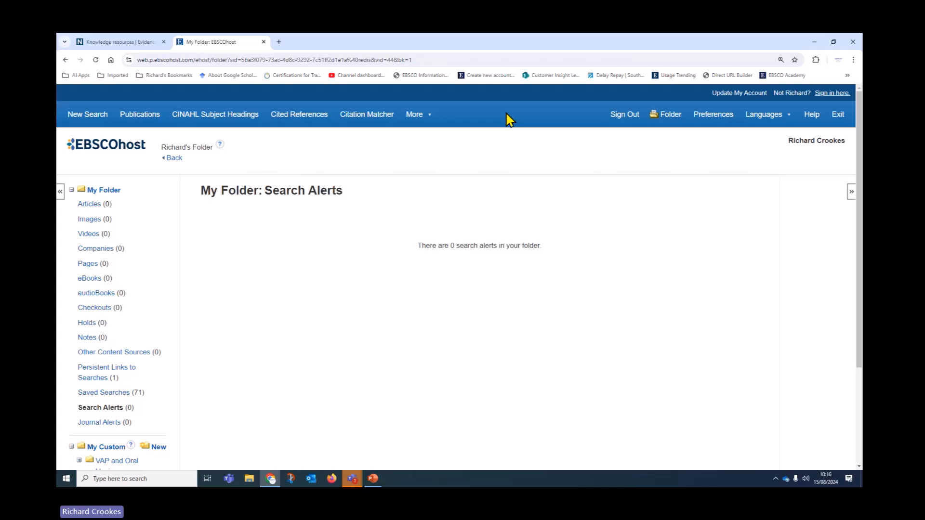
# Step: Return to the CINAHL search page and review search history lines S1–S3
pyautogui.click(175, 159)
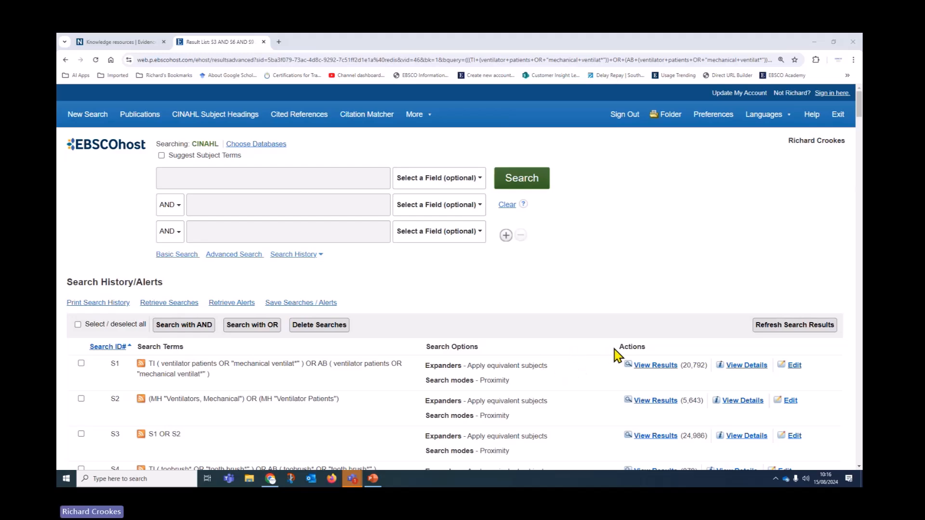
pyautogui.scroll(-2, 614, 355)
pyautogui.scroll(-5, 565, 332)
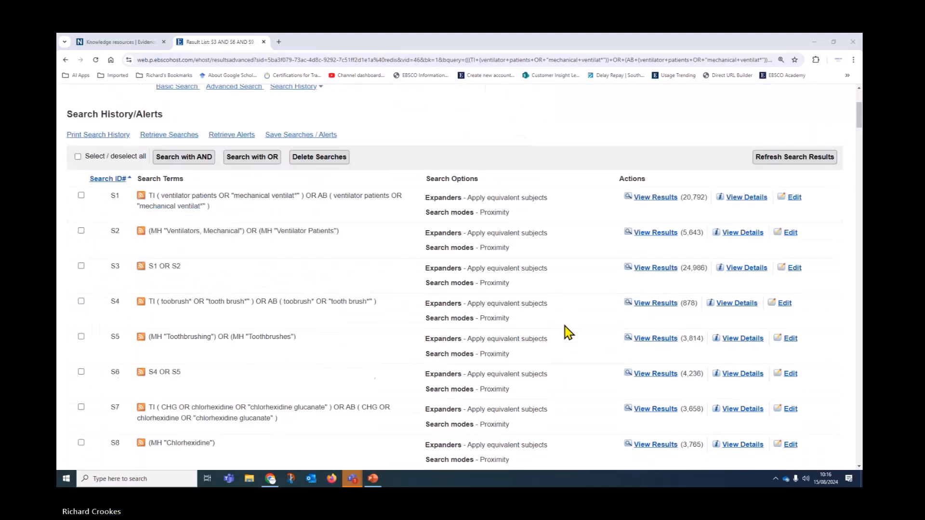
pyautogui.scroll(-3, 564, 336)
pyautogui.scroll(6, 552, 407)
pyautogui.scroll(3, 551, 412)
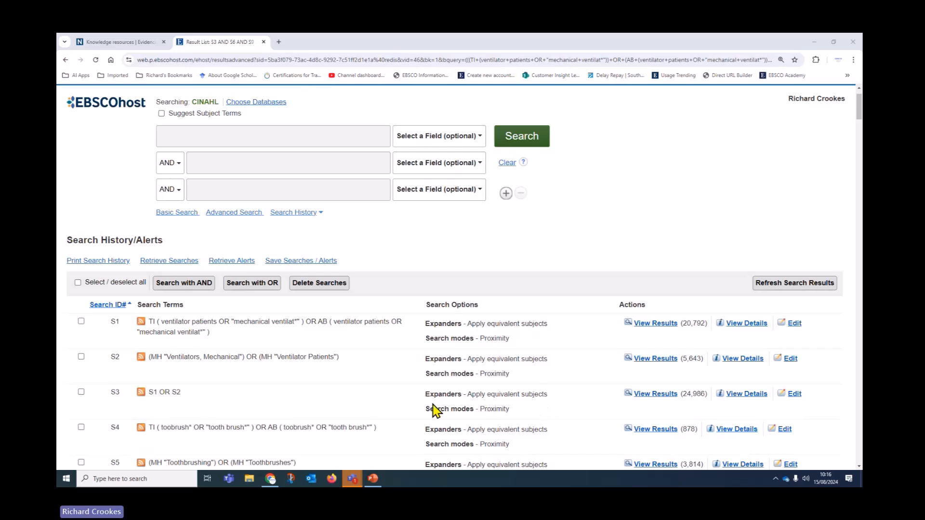
pyautogui.scroll(-1, 366, 391)
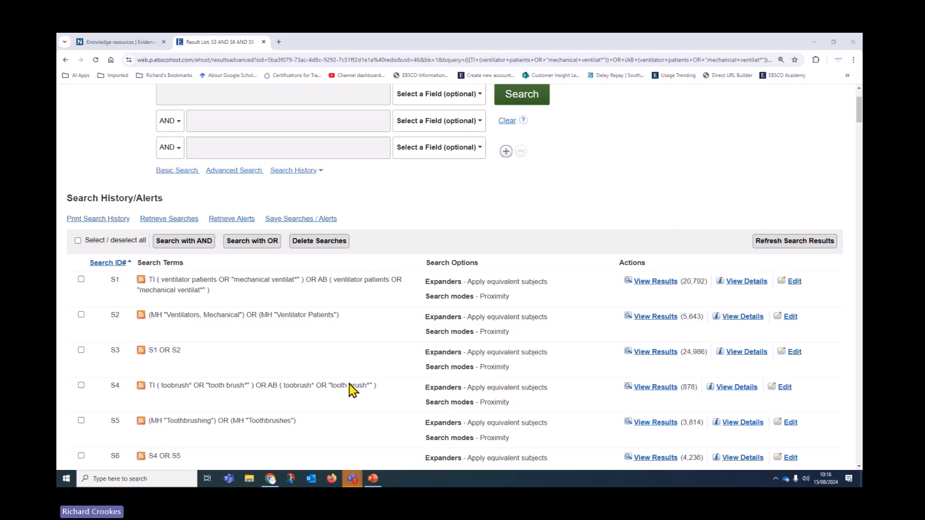
pyautogui.scroll(2, 372, 413)
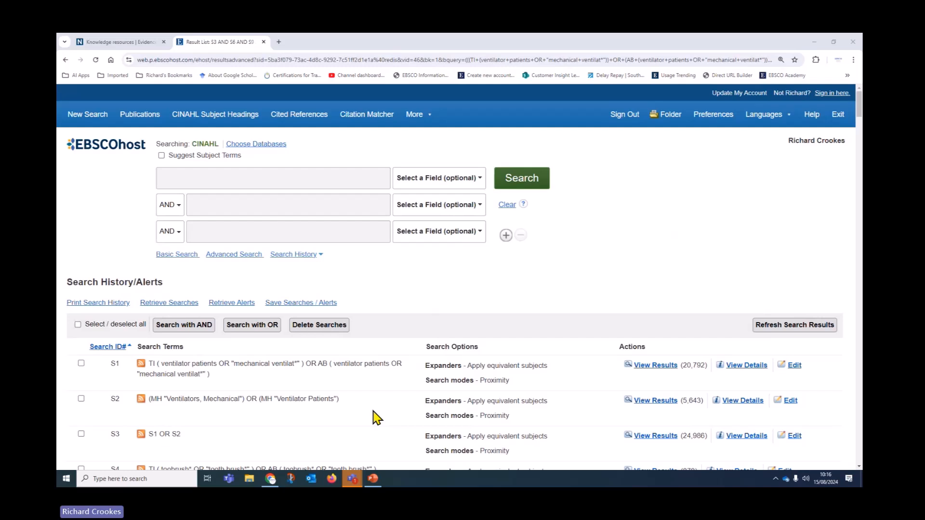
pyautogui.scroll(-3, 377, 417)
pyautogui.moveTo(164, 273); pyautogui.dragTo(152, 272)
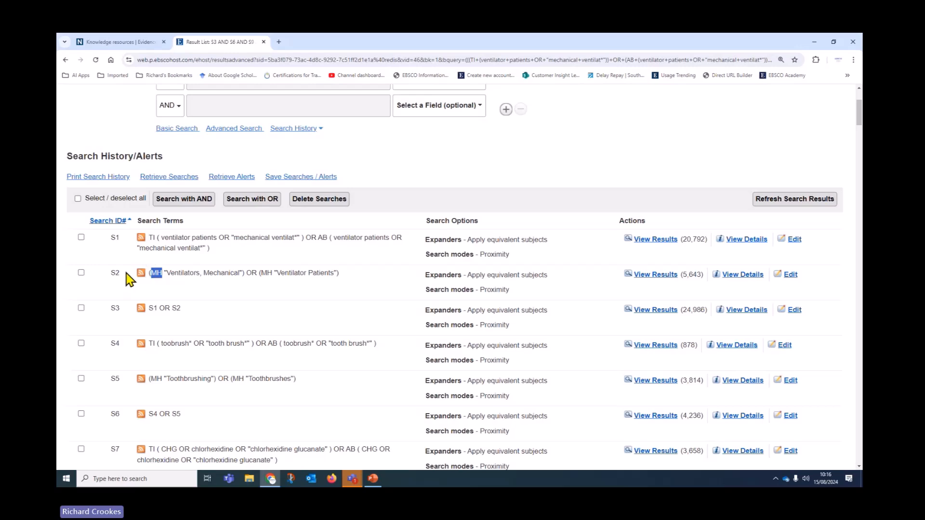
pyautogui.scroll(3, 319, 363)
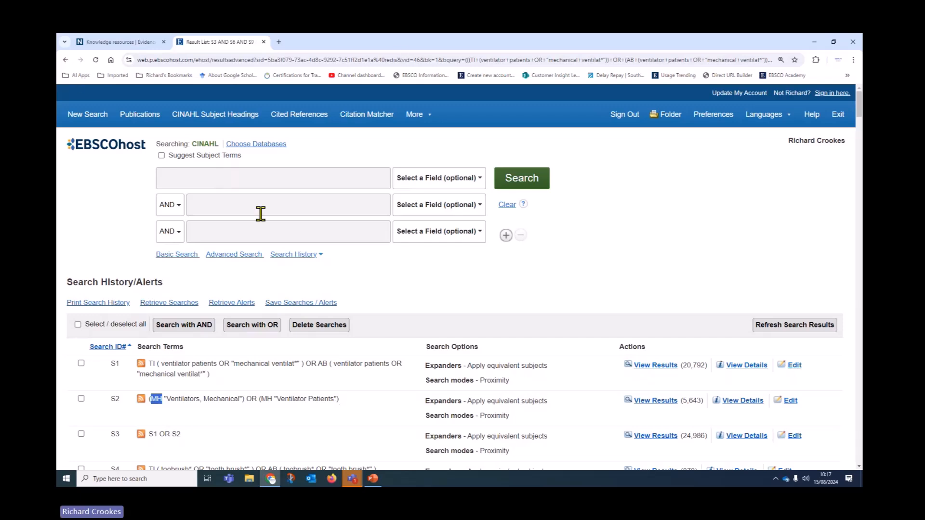
# Step: Switch the searched database from CINAHL to MEDLINE
pyautogui.click(265, 146)
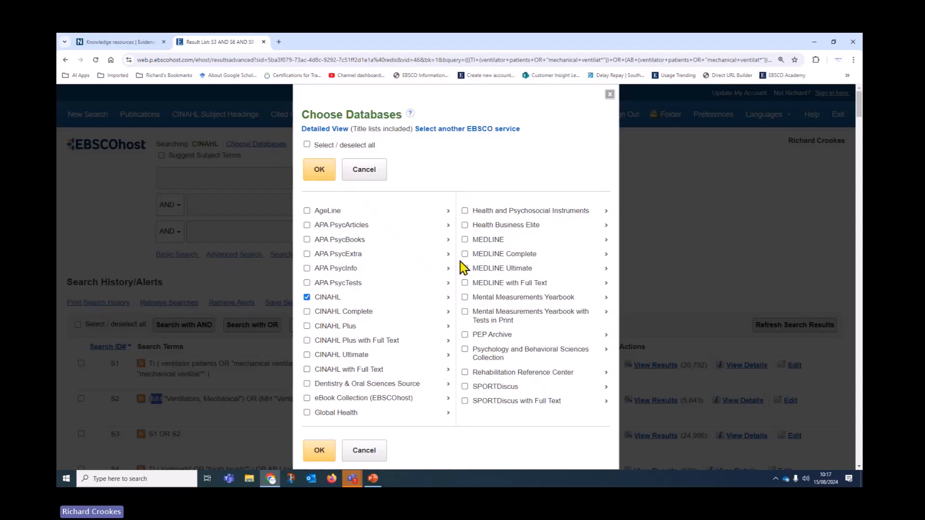
pyautogui.click(465, 239)
pyautogui.click(307, 299)
pyautogui.click(320, 173)
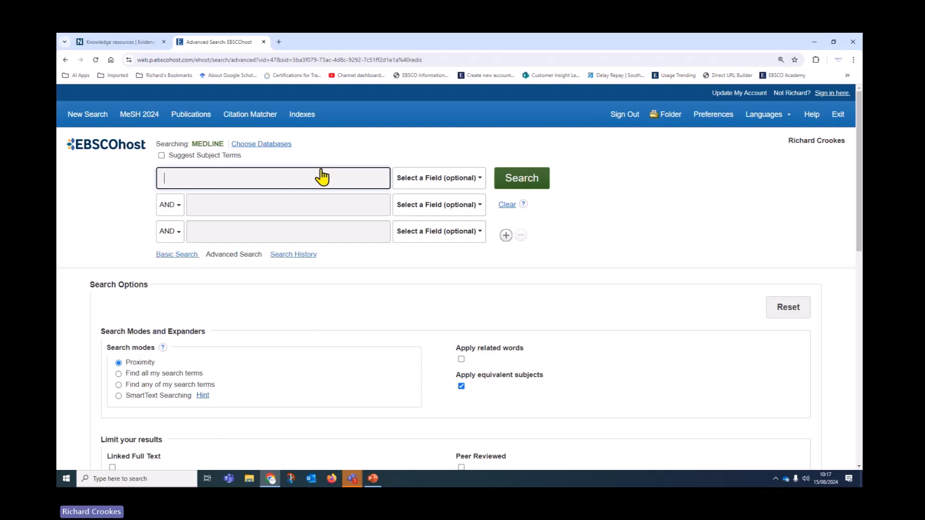
# Step: Rerun every search history line against MEDLINE, giving S1 63,375 results
pyautogui.click(303, 256)
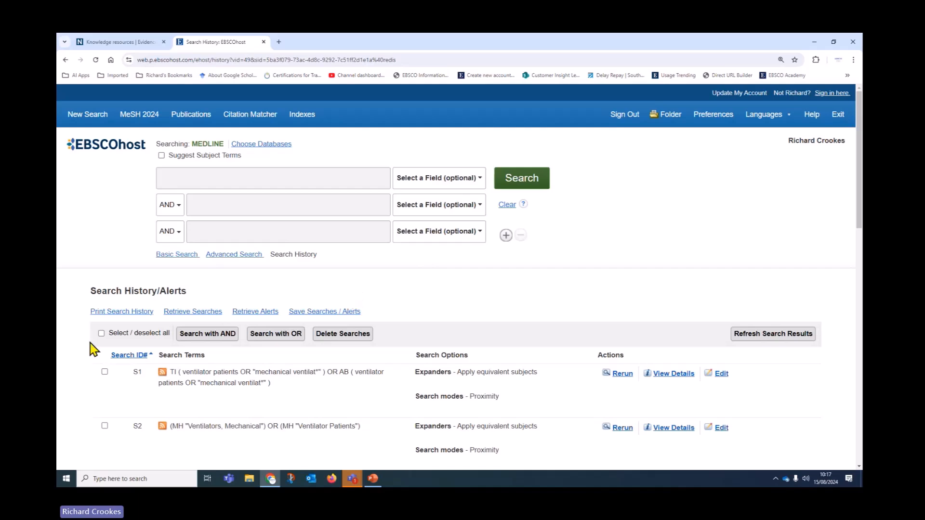
pyautogui.click(101, 333)
pyautogui.click(773, 334)
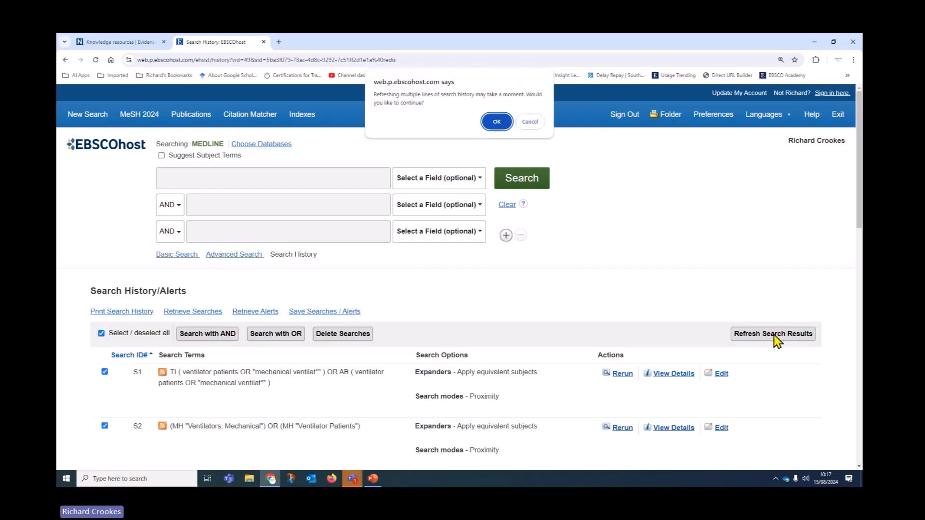
pyautogui.click(499, 116)
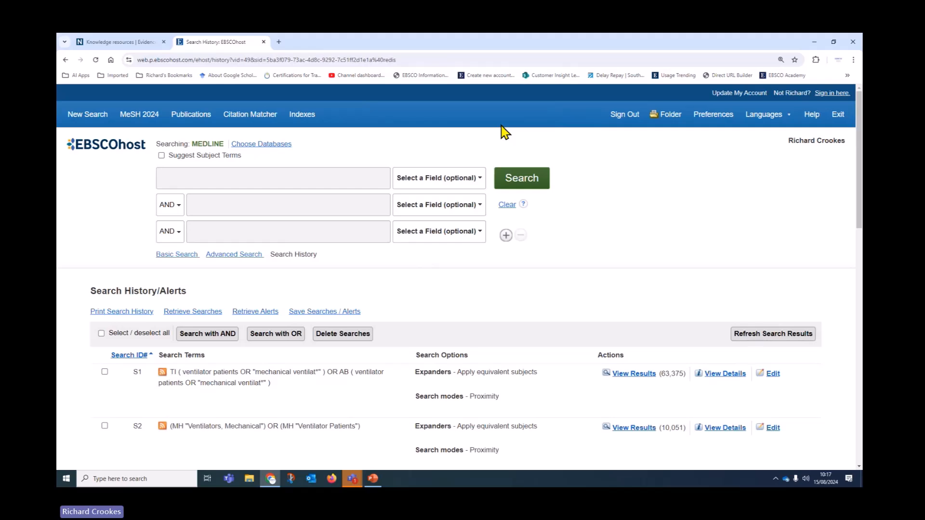
pyautogui.scroll(-8, 414, 241)
pyautogui.scroll(-6, 407, 251)
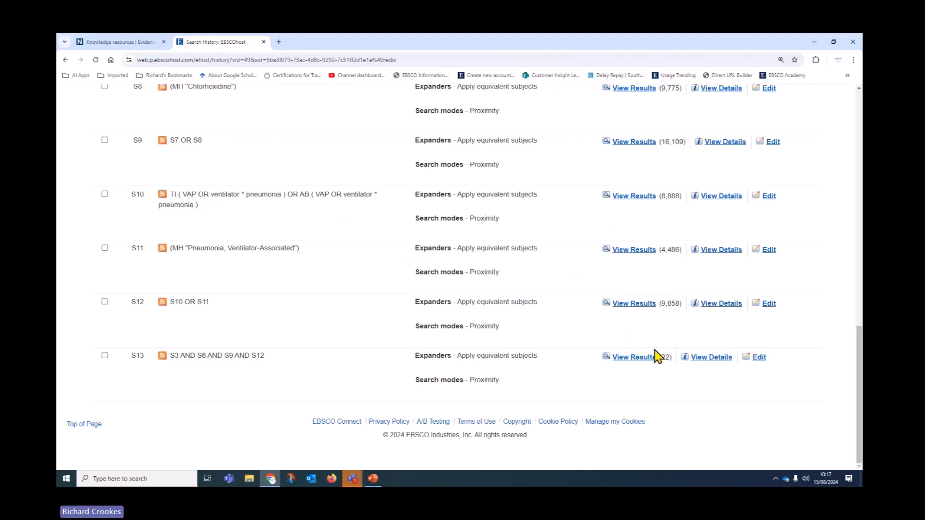
# Step: Show the 22 results of S13 (S3 AND S6 AND S9 AND S12) and open Share
pyautogui.click(630, 362)
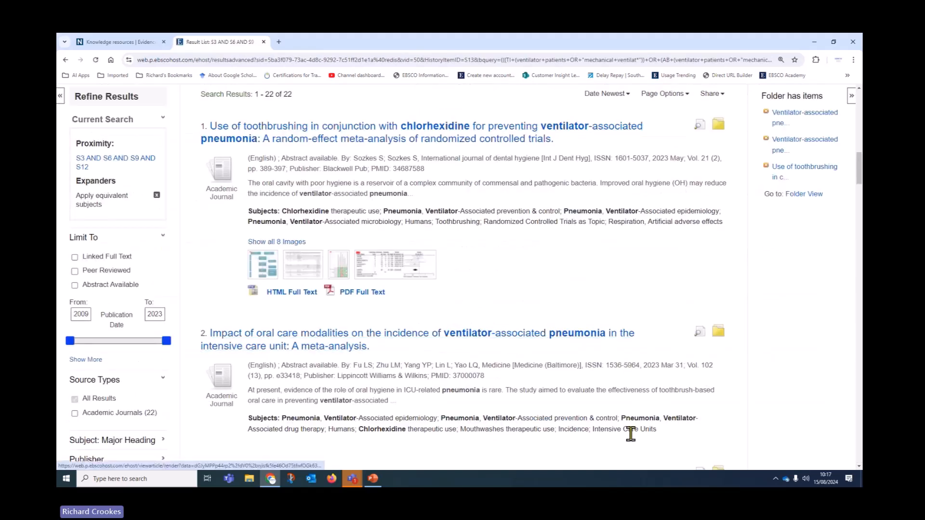
pyautogui.scroll(3, 601, 306)
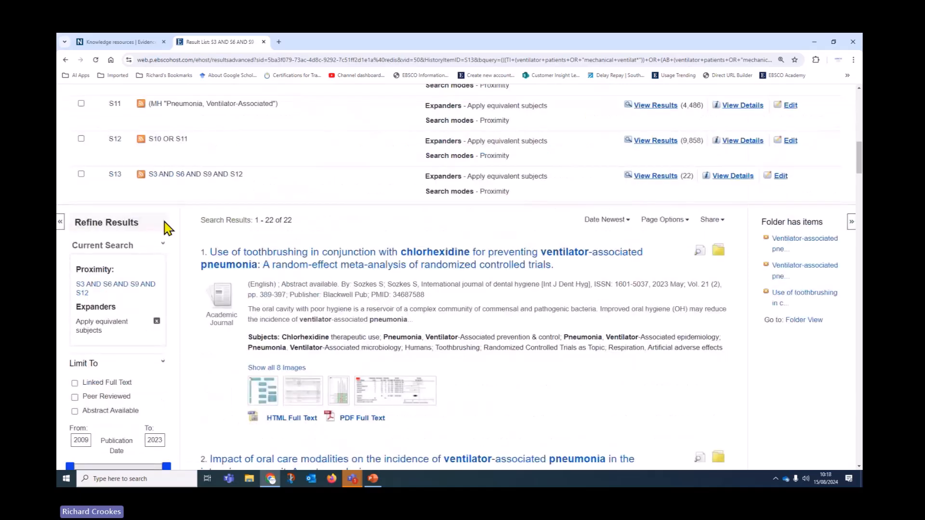
pyautogui.click(712, 223)
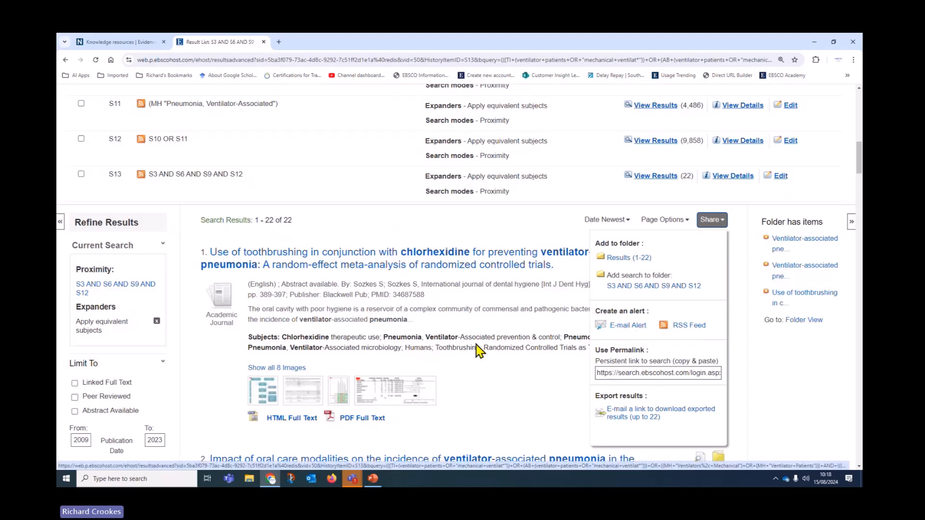
pyautogui.scroll(9, 477, 345)
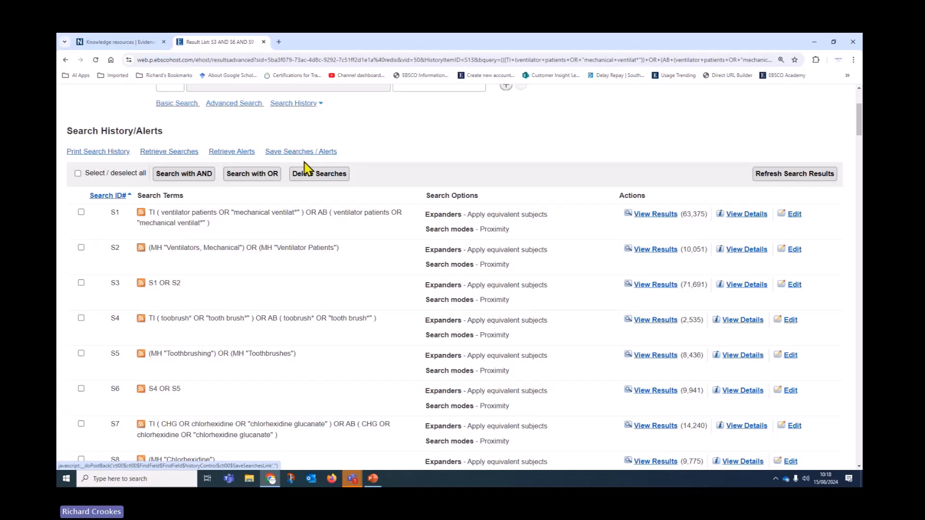
pyautogui.scroll(-6, 347, 339)
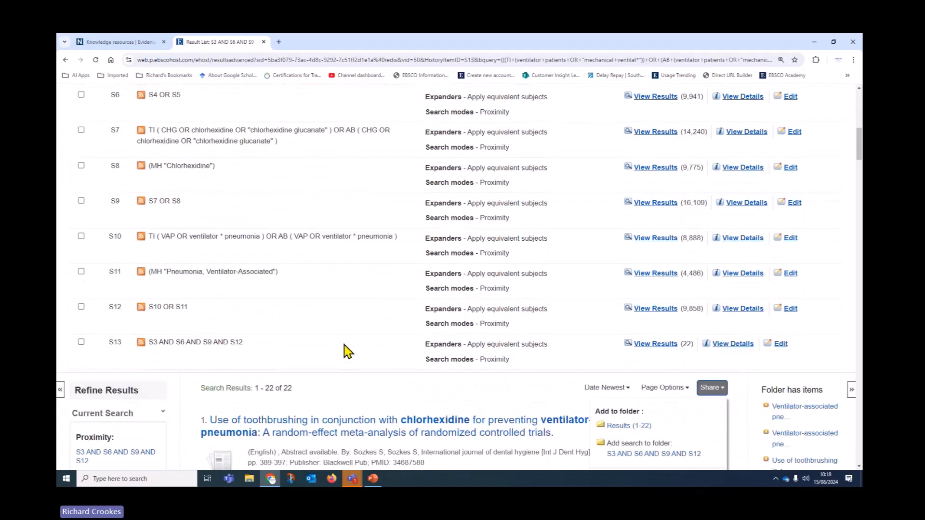
pyautogui.scroll(-3, 347, 352)
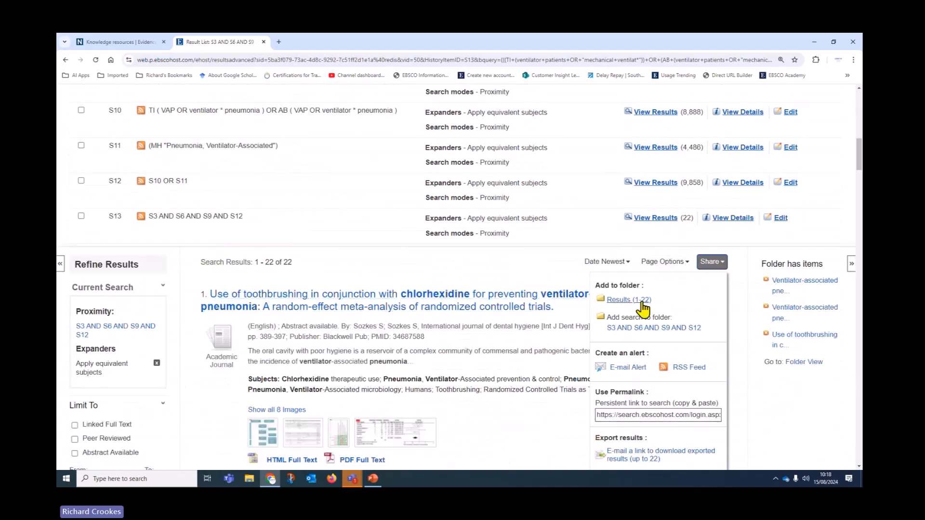
# Step: Start an e-mail alert for S13, replacing the sender address and hiding recipient addresses
pyautogui.click(629, 367)
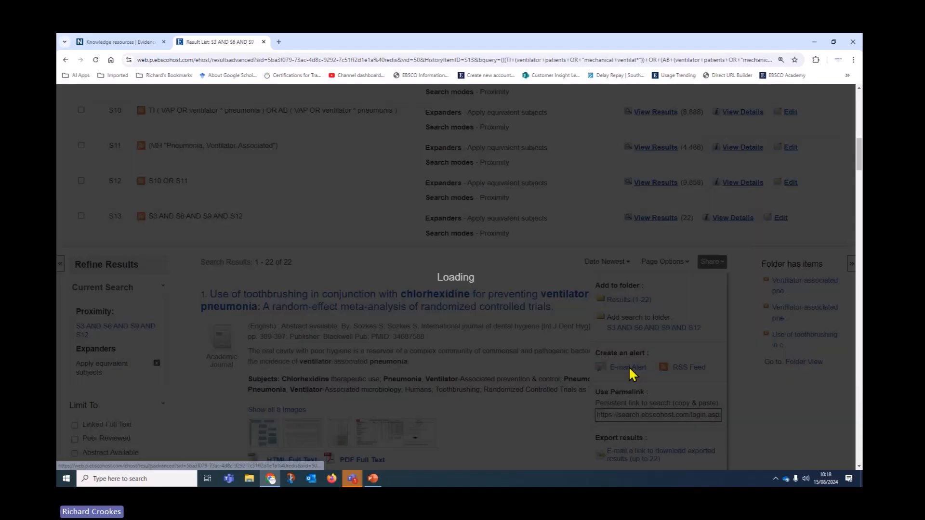
pyautogui.scroll(-3, 203, 308)
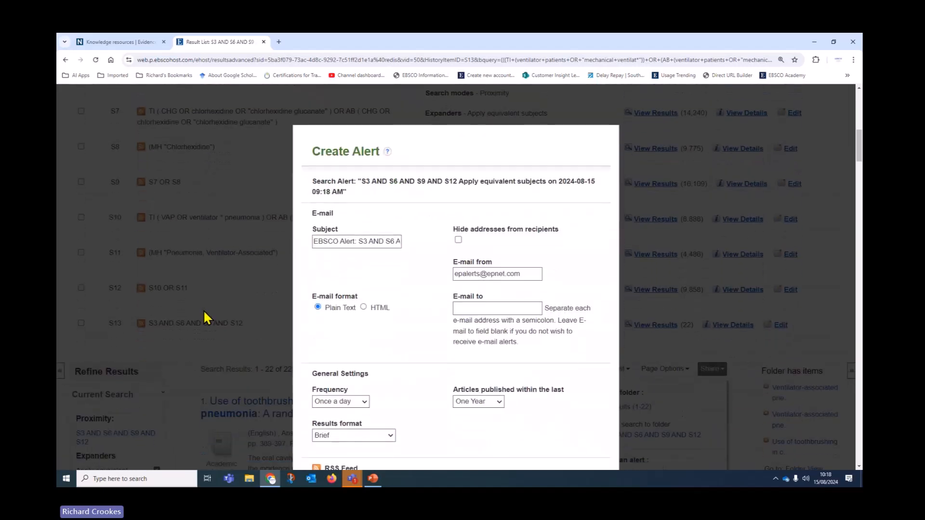
pyautogui.scroll(-1, 204, 318)
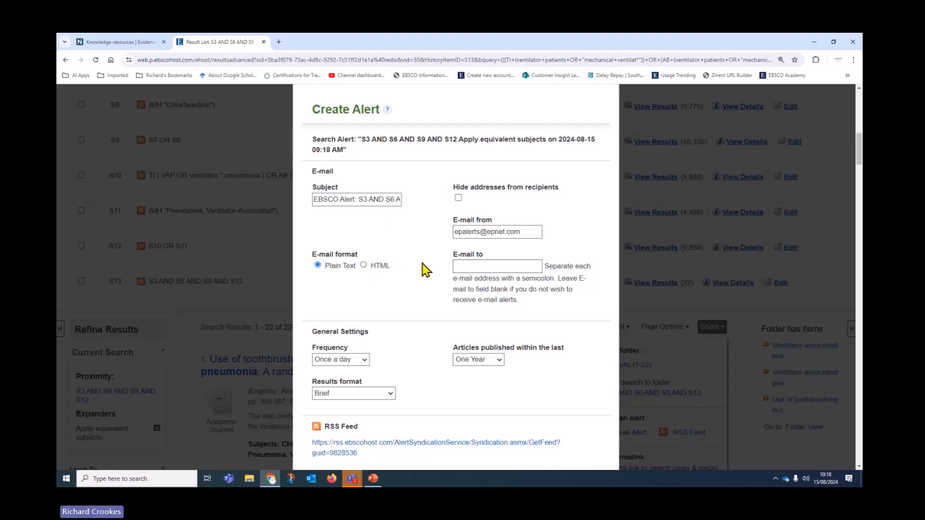
pyautogui.moveTo(522, 232); pyautogui.dragTo(393, 255)
pyautogui.press('BackSpace')
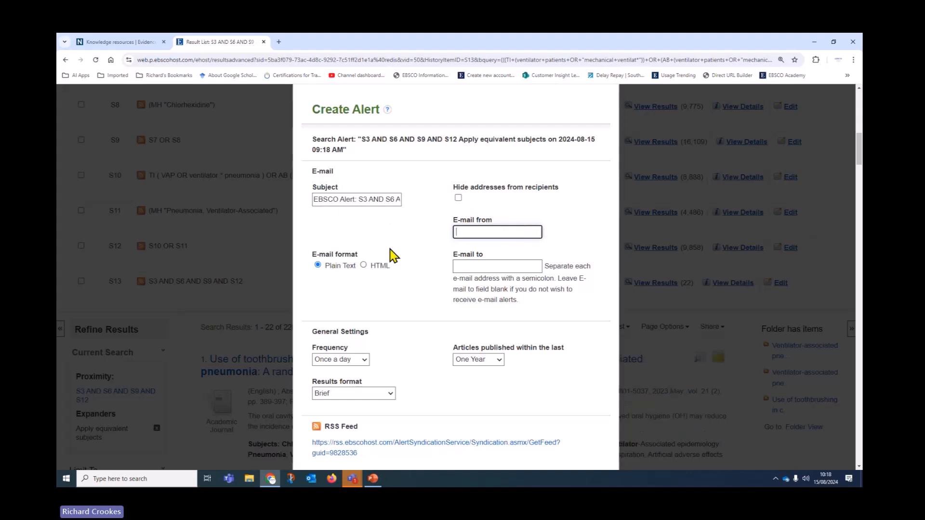
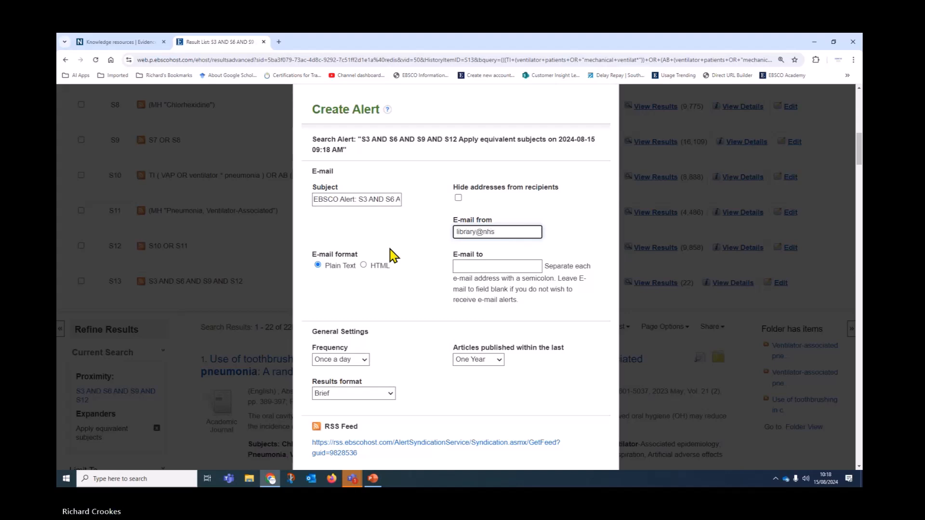
pyautogui.click(458, 197)
pyautogui.click(480, 263)
pyautogui.click(512, 289)
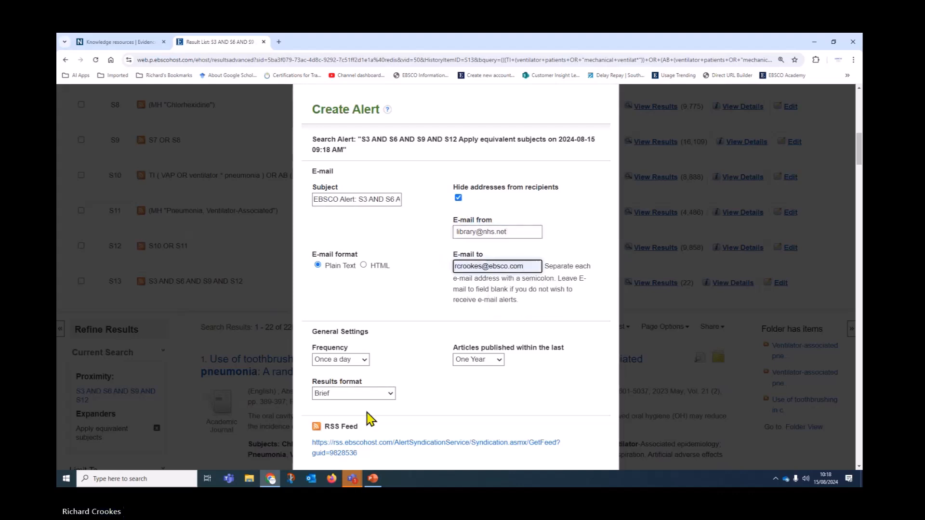
pyautogui.scroll(-3, 374, 374)
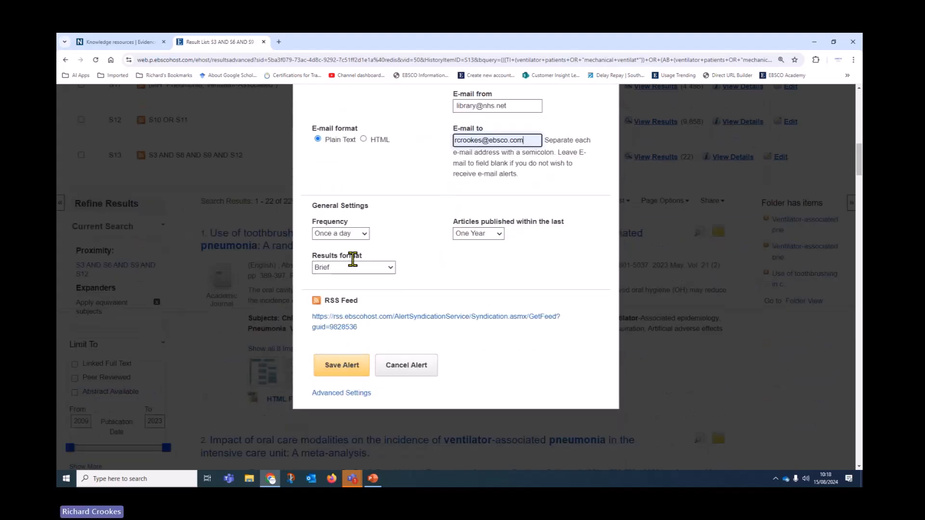
# Step: Set the alert to monthly, articles from the last six months, Bibliographic Manager format
pyautogui.click(360, 235)
pyautogui.click(353, 268)
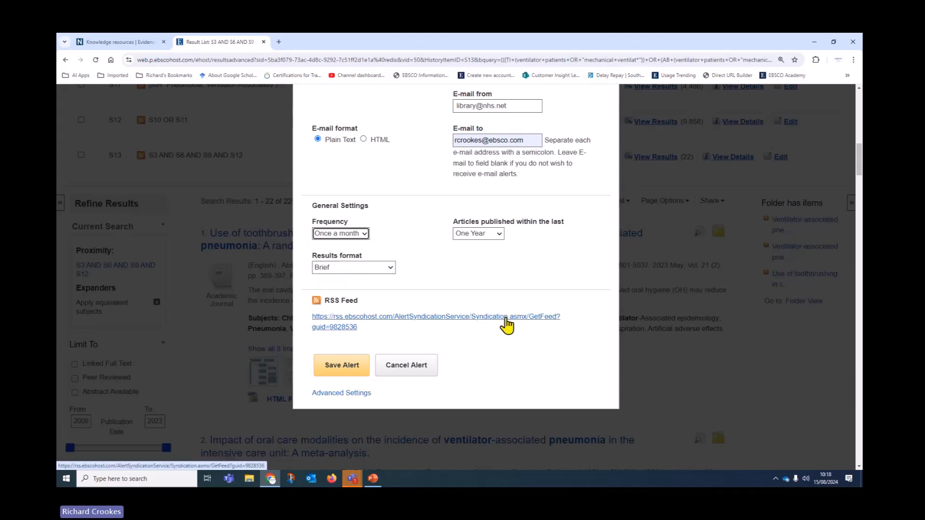
pyautogui.click(499, 235)
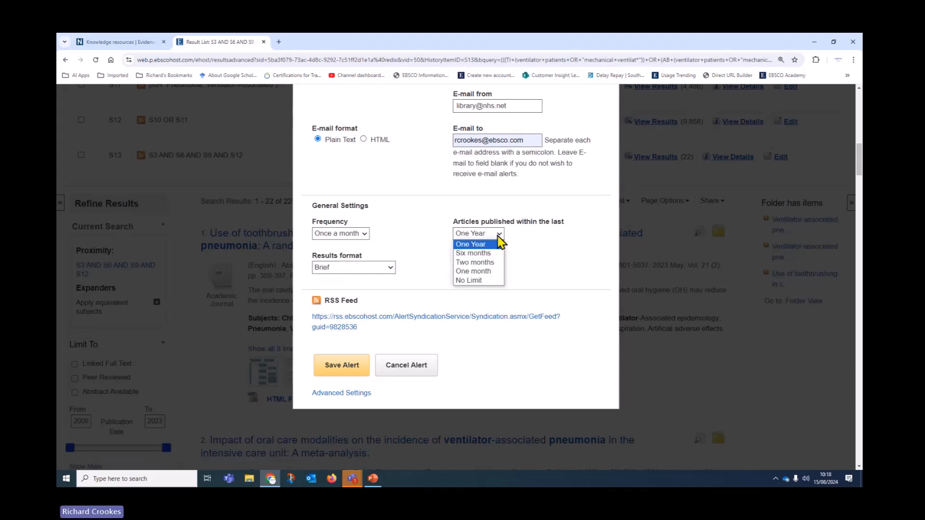
pyautogui.click(482, 253)
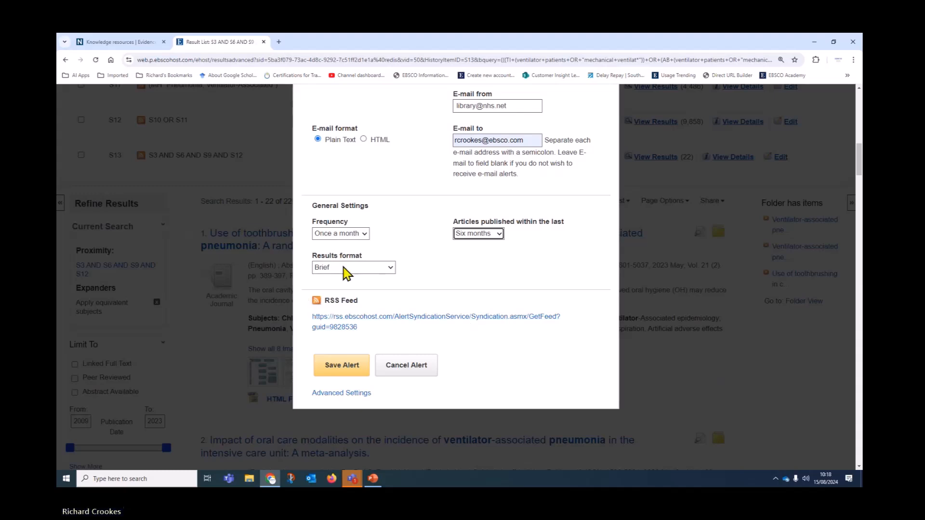
pyautogui.click(349, 270)
pyautogui.click(338, 301)
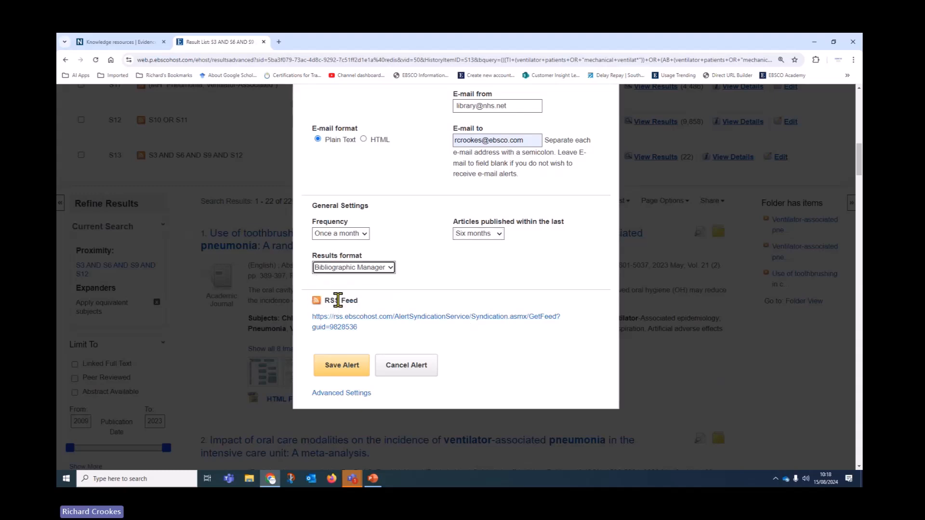
pyautogui.click(332, 366)
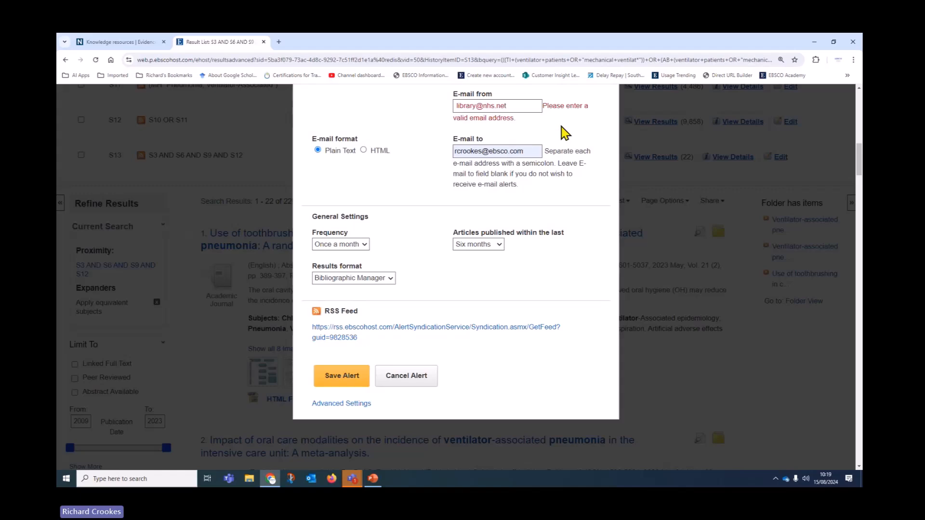
# Step: Correct the sender e-mail to the user's own address and save the alert again
pyautogui.click(534, 105)
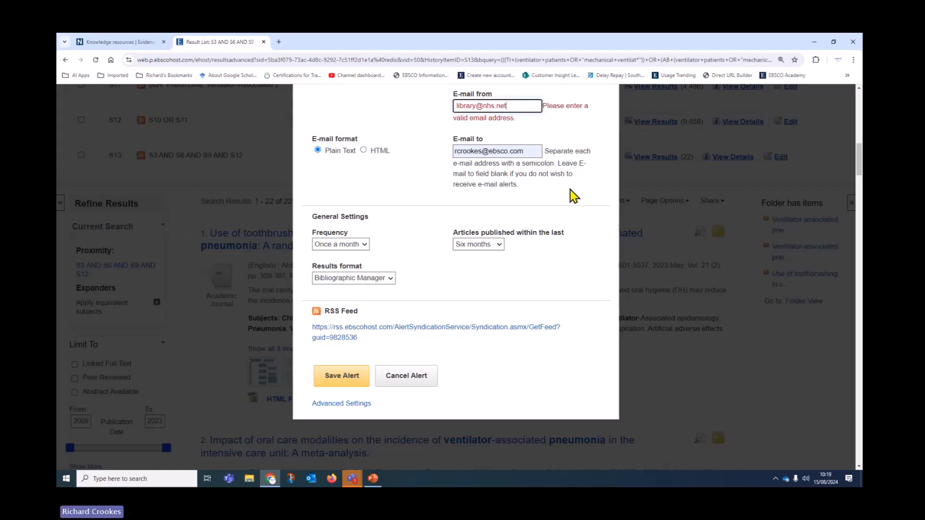
pyautogui.scroll(2, 574, 196)
pyautogui.moveTo(518, 192); pyautogui.dragTo(381, 197)
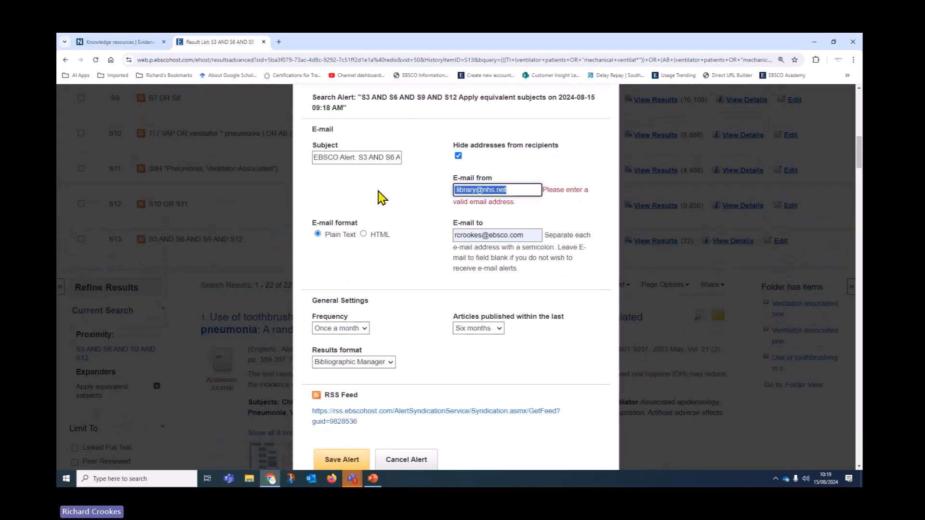
pyautogui.press('BackSpace')
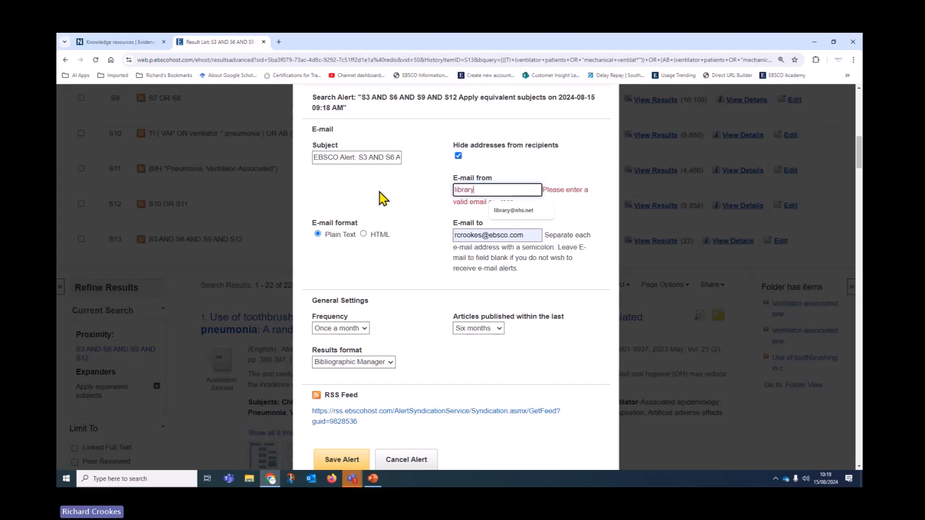
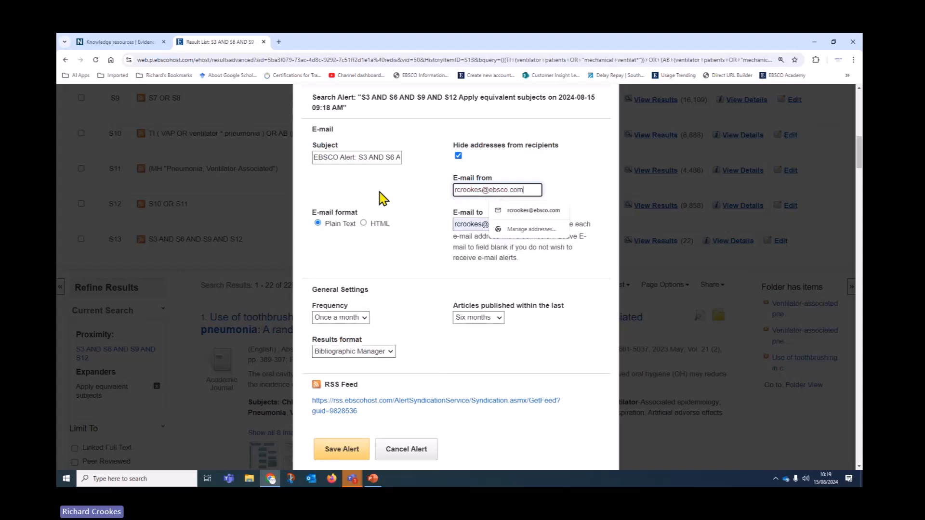
pyautogui.click(417, 231)
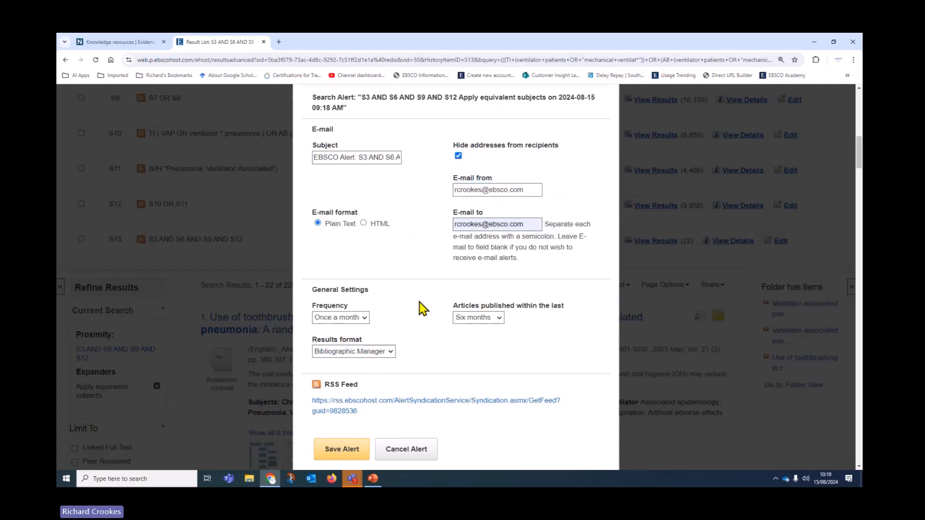
pyautogui.scroll(-4, 358, 342)
pyautogui.click(317, 285)
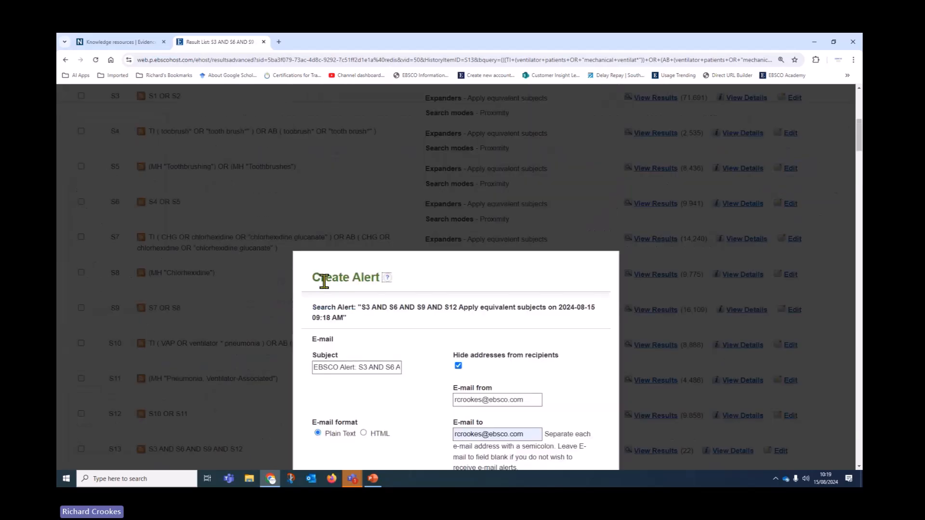
pyautogui.scroll(-5, 381, 359)
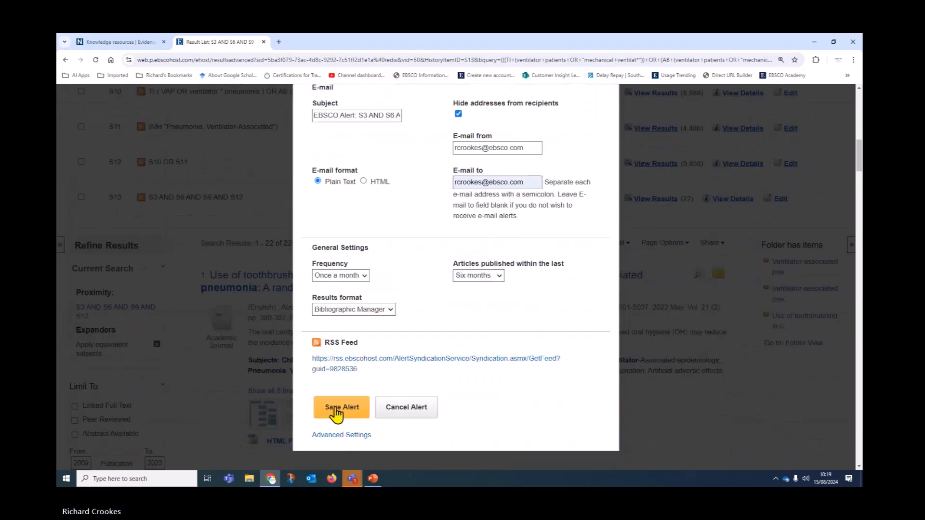
# Step: Save the S13 alert, locate it under My Folder's Search Alerts, and open Edit Alert
pyautogui.click(342, 408)
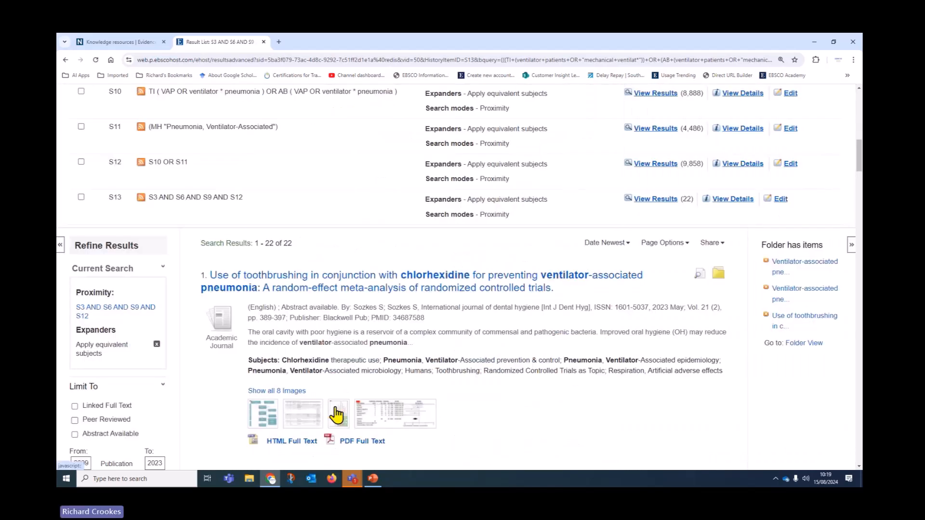
pyautogui.scroll(6, 527, 385)
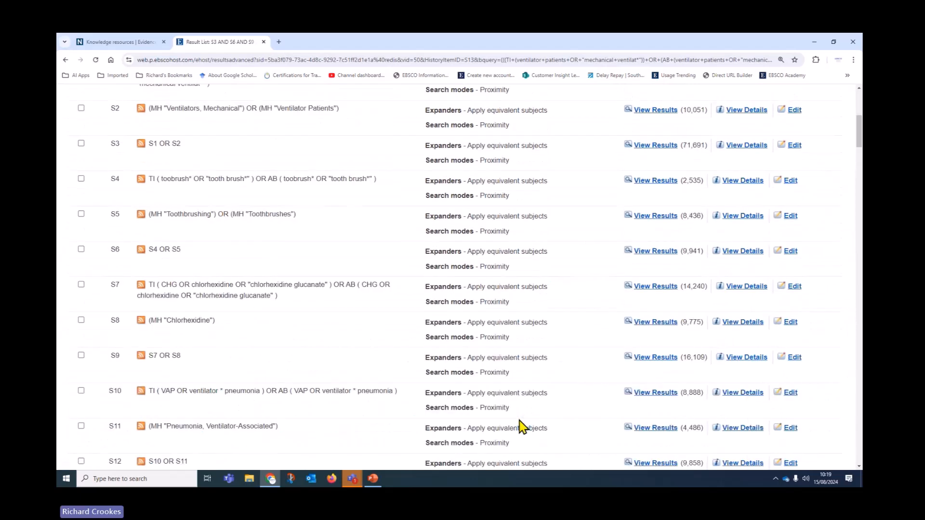
pyautogui.scroll(6, 523, 426)
pyautogui.click(669, 120)
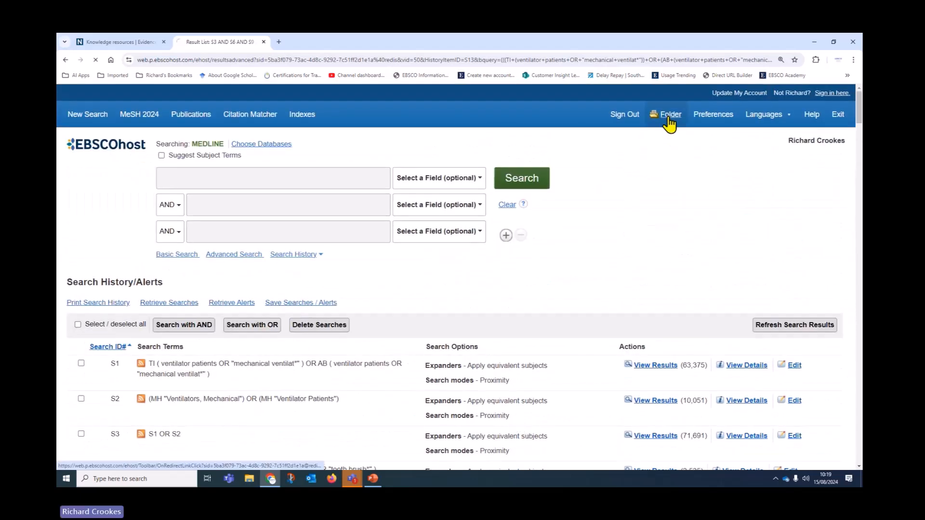
pyautogui.scroll(-1, 222, 323)
pyautogui.scroll(-2, 222, 323)
pyautogui.click(97, 280)
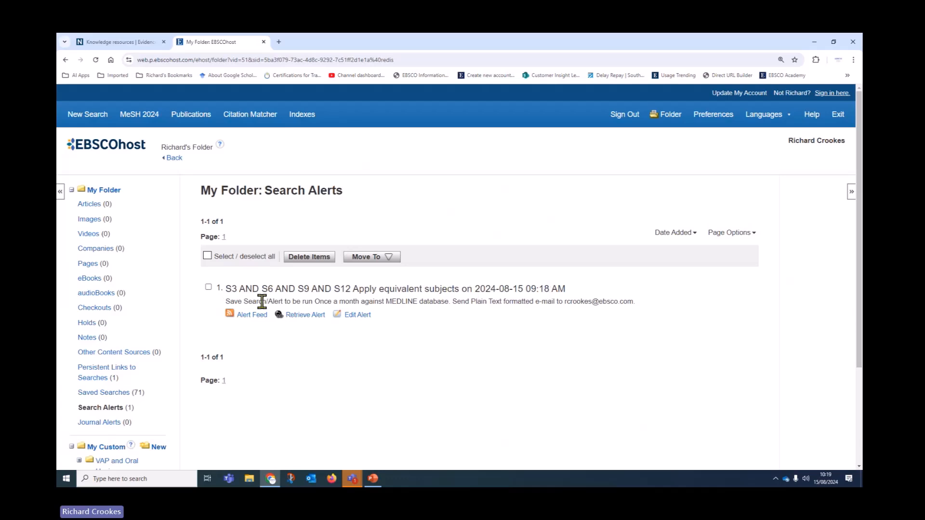
pyautogui.moveTo(226, 289); pyautogui.dragTo(583, 297)
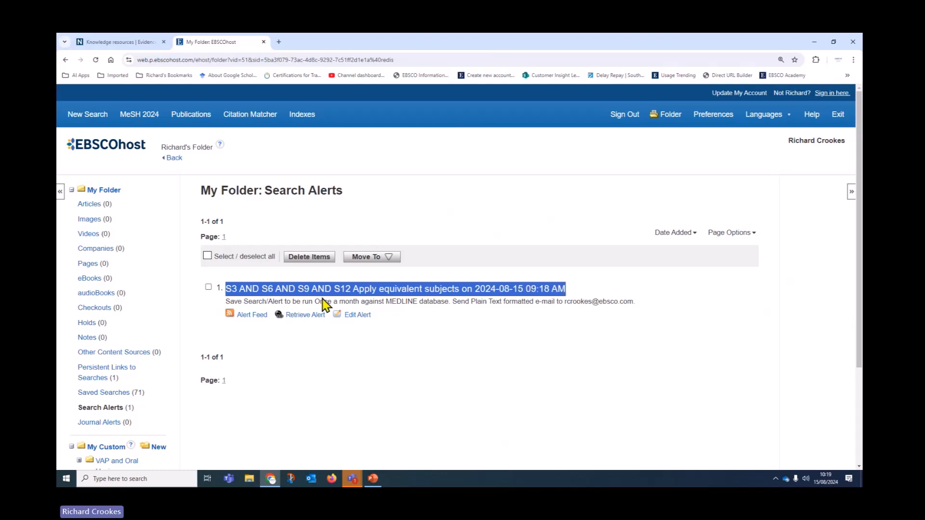
pyautogui.click(360, 319)
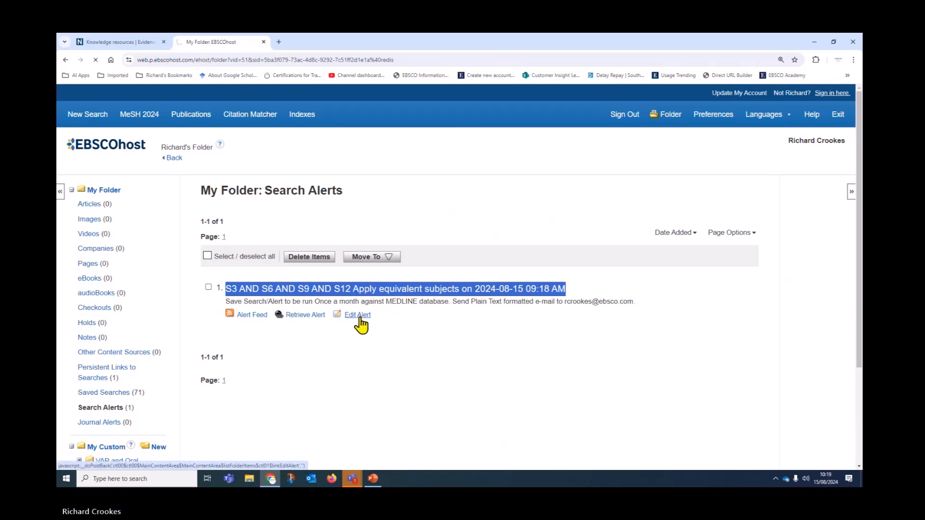
# Step: Rename the alert to 'VAP and Oral Hygiene' and save the change
pyautogui.tripleClick(182, 201)
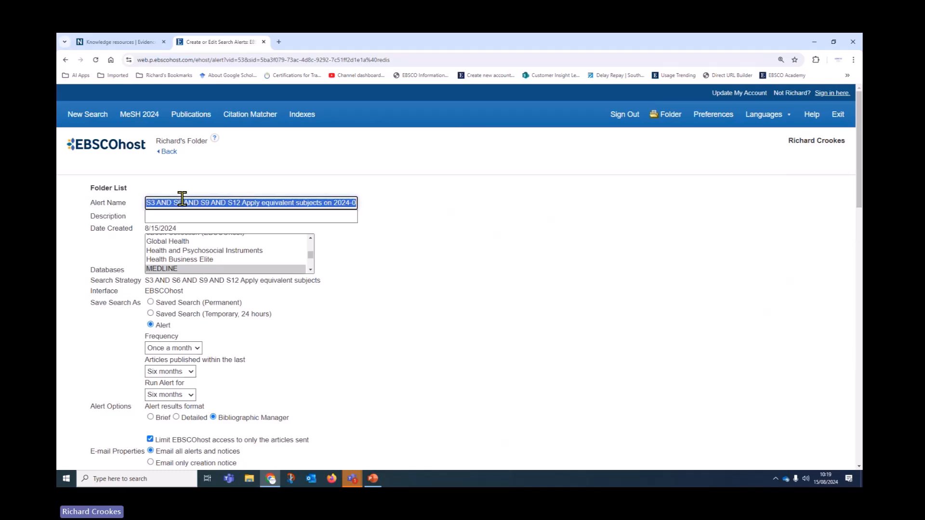
pyautogui.press('BackSpace')
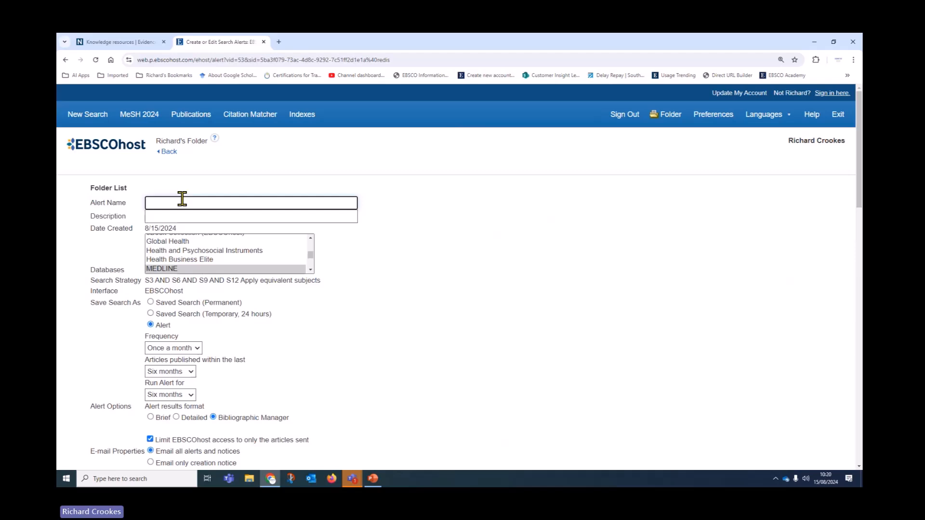
pyautogui.write('V')
pyautogui.write('AP and ')
pyautogui.write('V')
pyautogui.write('en')
pyautogui.press('BackSpace')
pyautogui.press('BackSpace')
pyautogui.write('?Oral Hy')
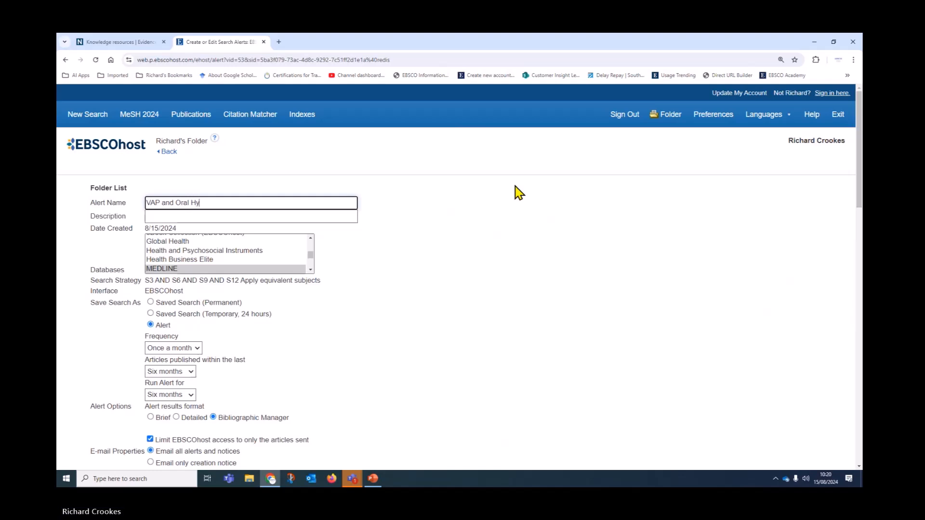
pyautogui.write('igene')
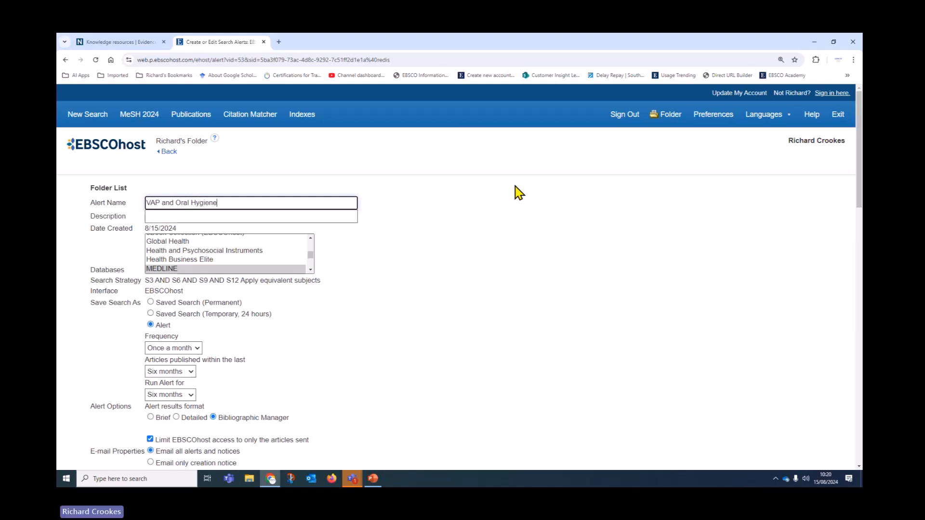
pyautogui.scroll(-2, 478, 257)
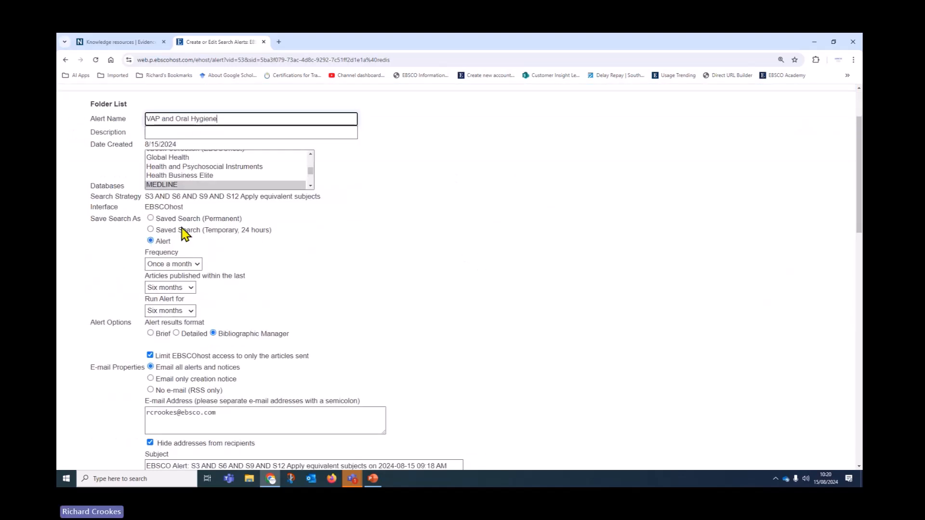
pyautogui.scroll(-7, 355, 291)
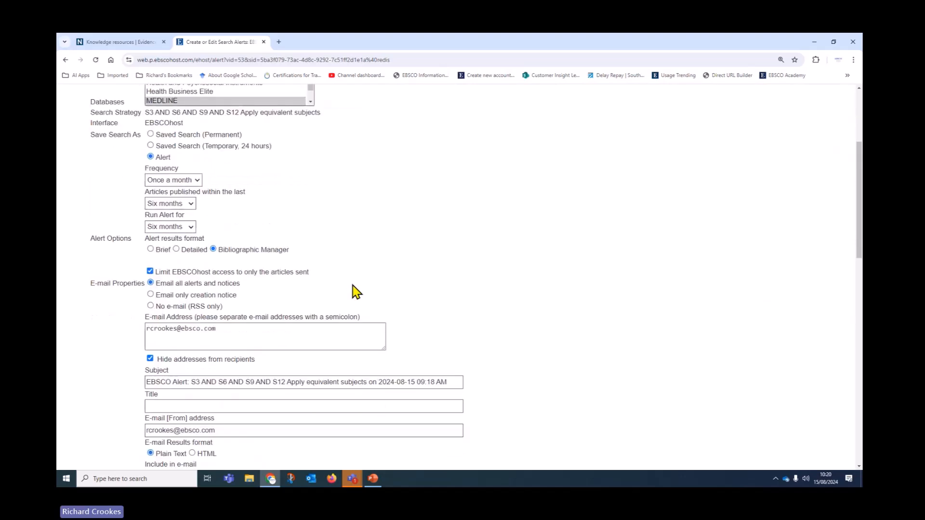
pyautogui.click(116, 264)
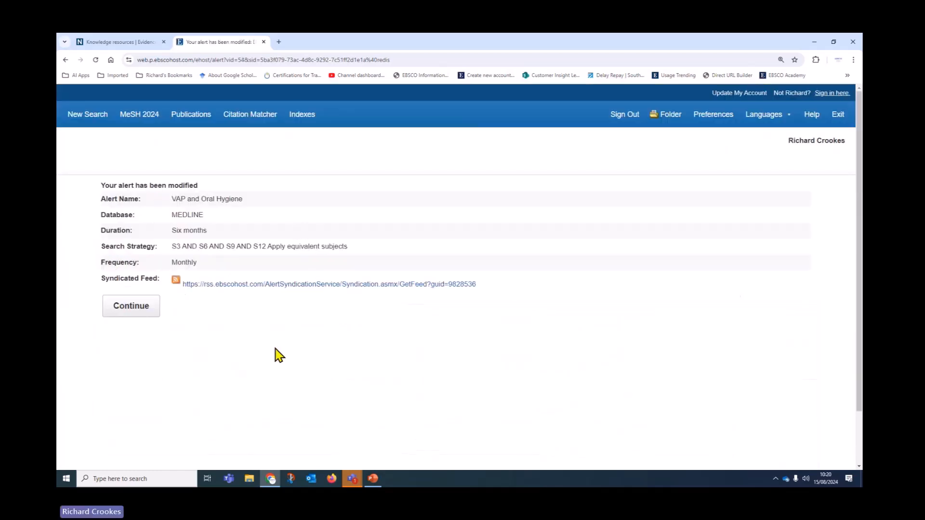
pyautogui.click(128, 312)
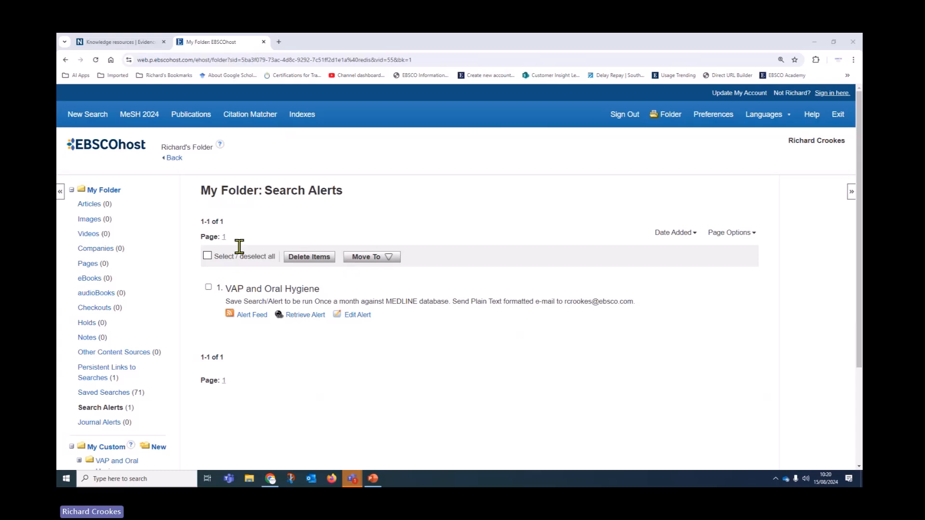
# Step: Go back from Search Alerts to the MEDLINE Advanced Search page and its history
pyautogui.click(175, 160)
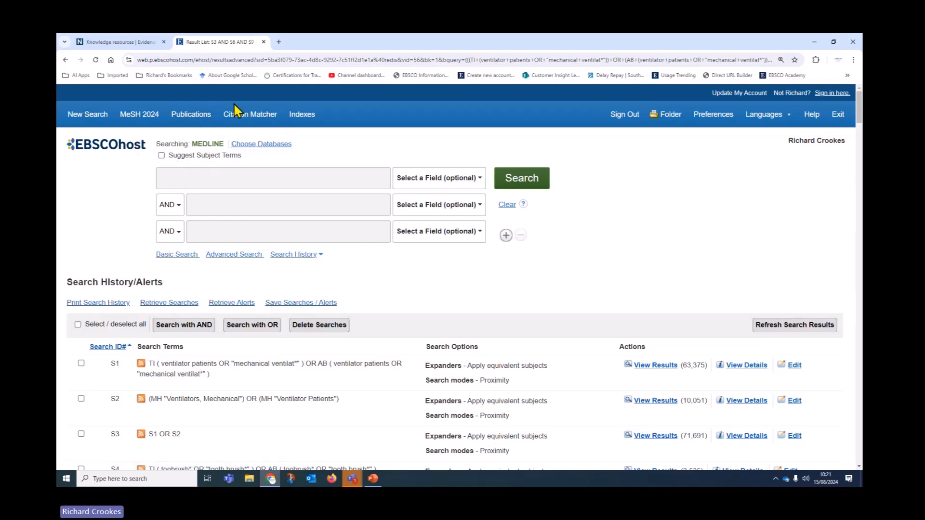
# Step: Browse Publications for 'British Medical Journal' with Match Any Words, listing 13,639 matches including BMJ
pyautogui.click(200, 119)
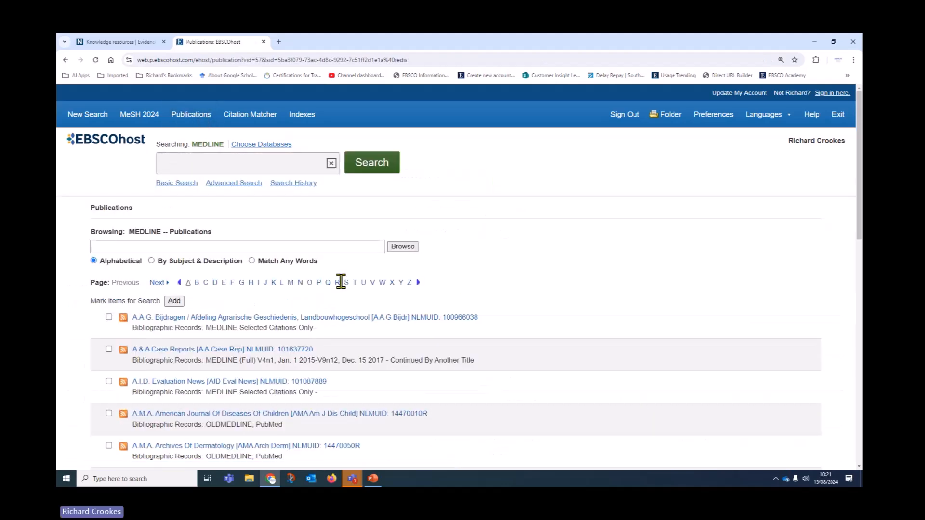
pyautogui.scroll(-6, 318, 325)
pyautogui.scroll(6, 313, 340)
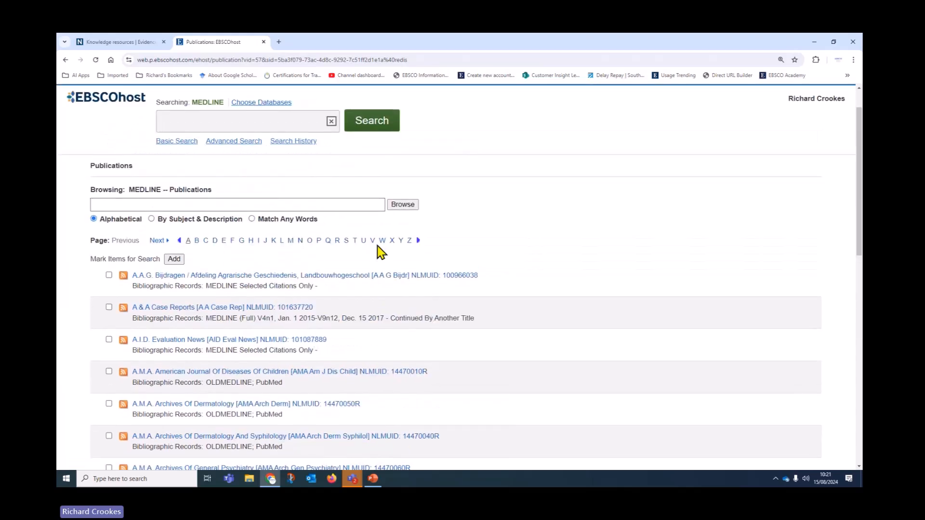
pyautogui.click(198, 204)
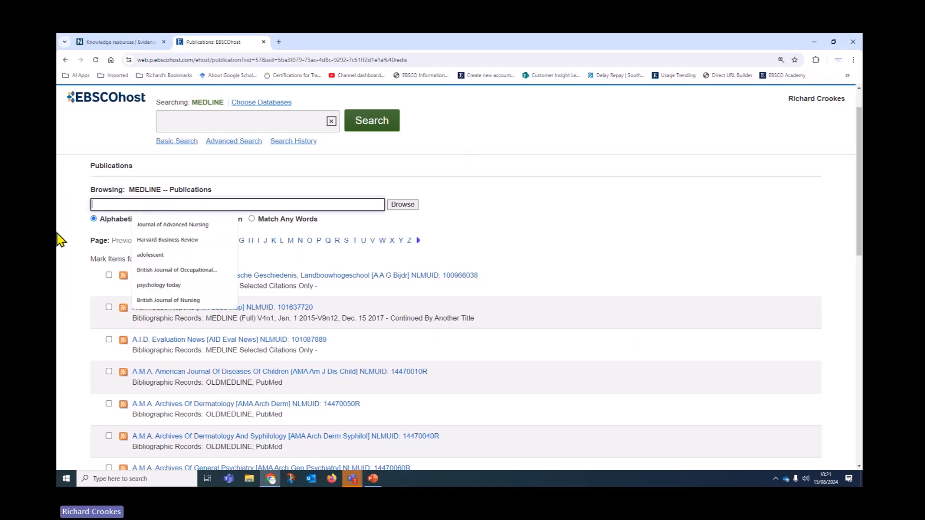
pyautogui.write('B')
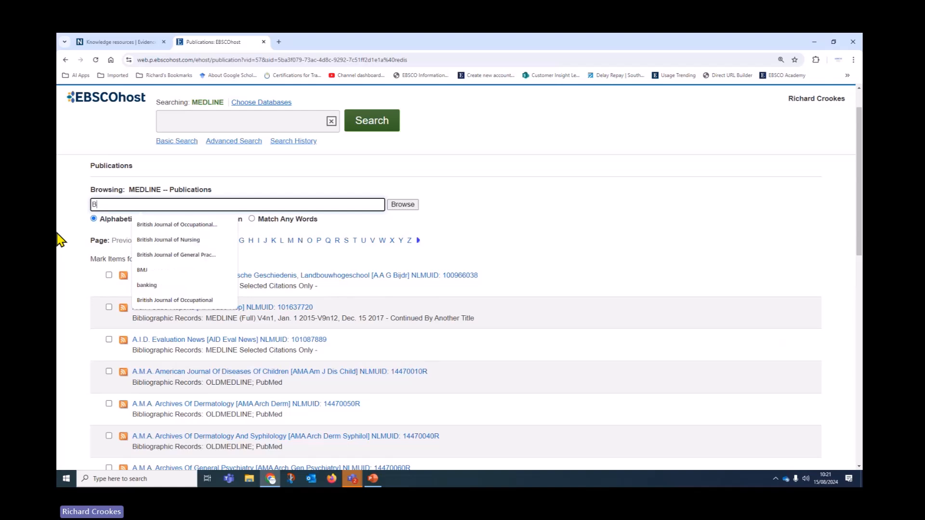
pyautogui.write('ritish Medi')
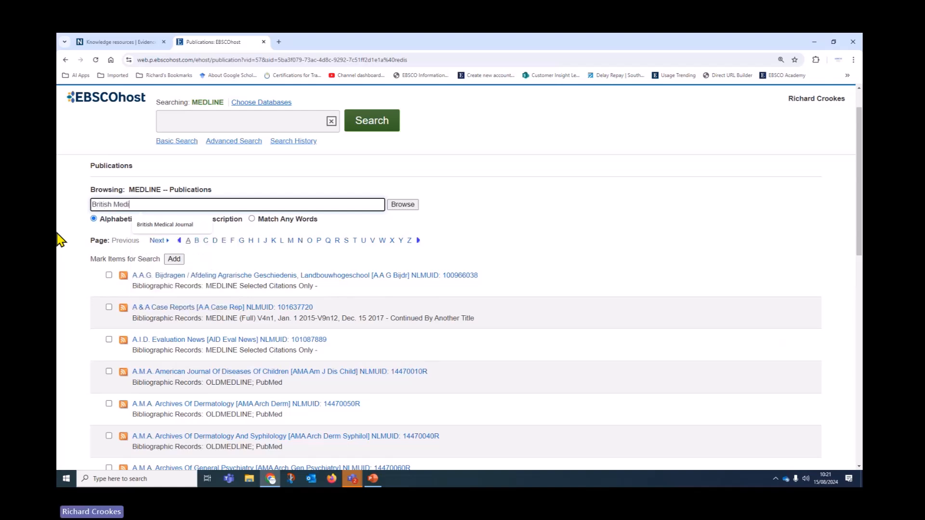
pyautogui.write('cal Journal')
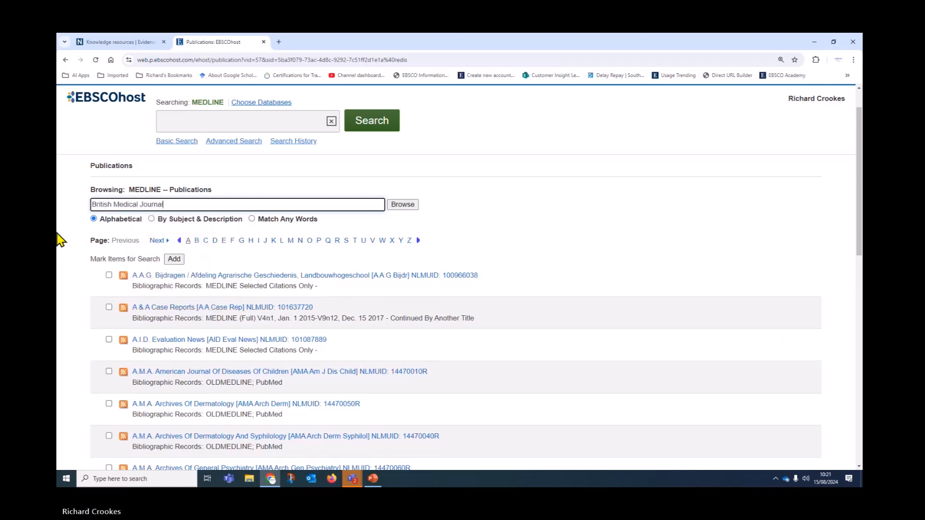
pyautogui.click(398, 207)
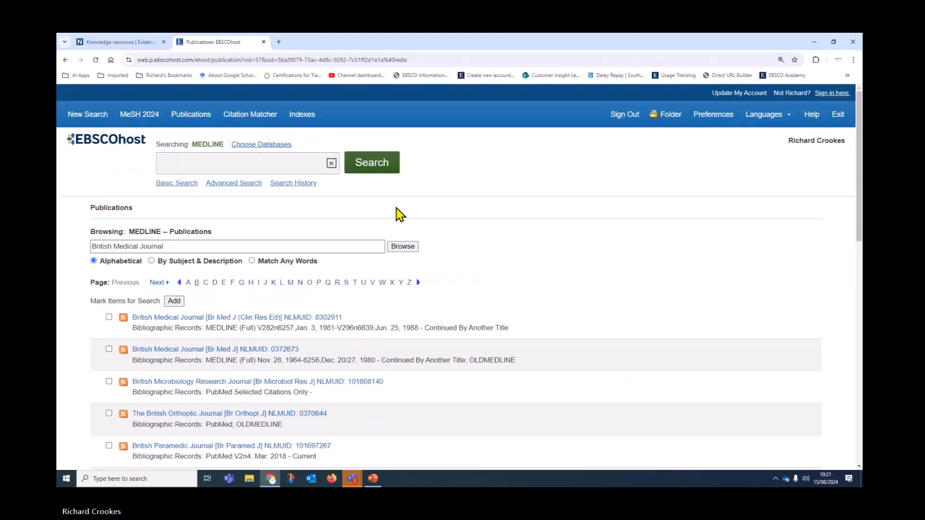
pyautogui.scroll(-2, 609, 334)
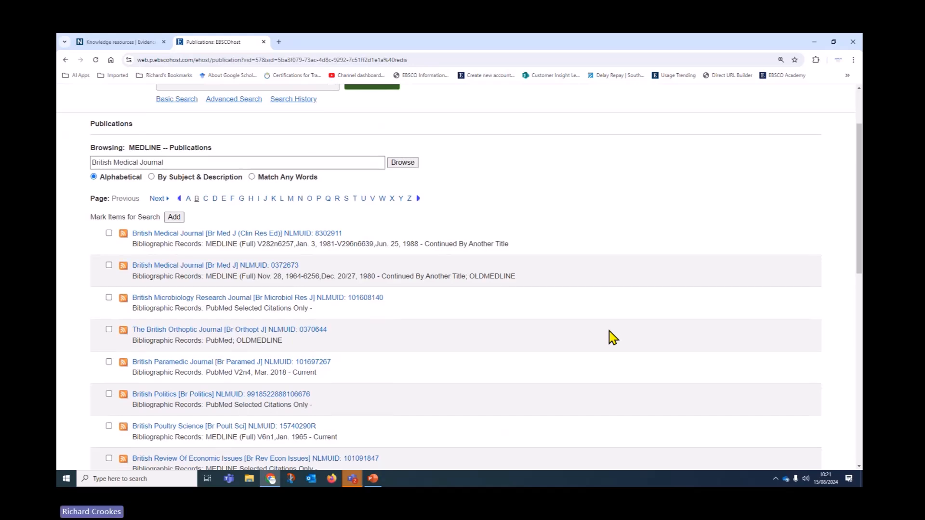
pyautogui.scroll(2, 612, 338)
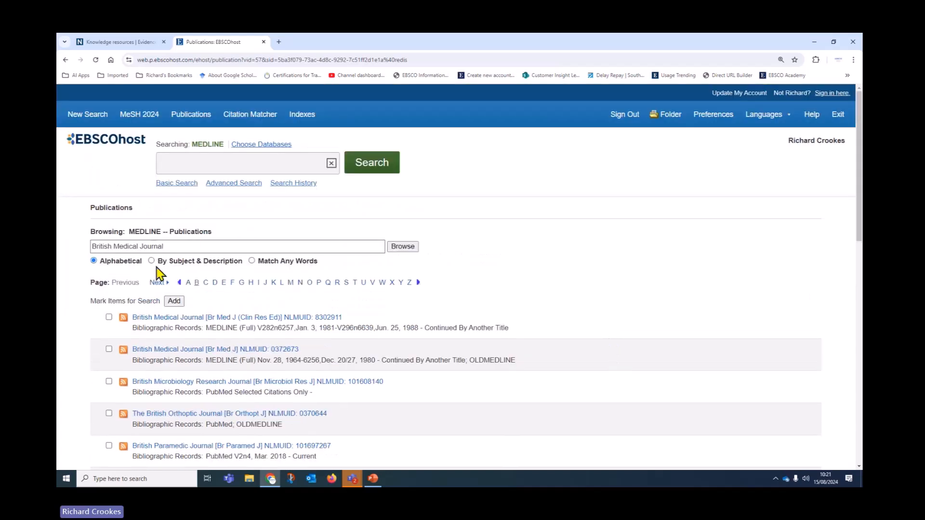
pyautogui.click(251, 261)
pyautogui.click(402, 249)
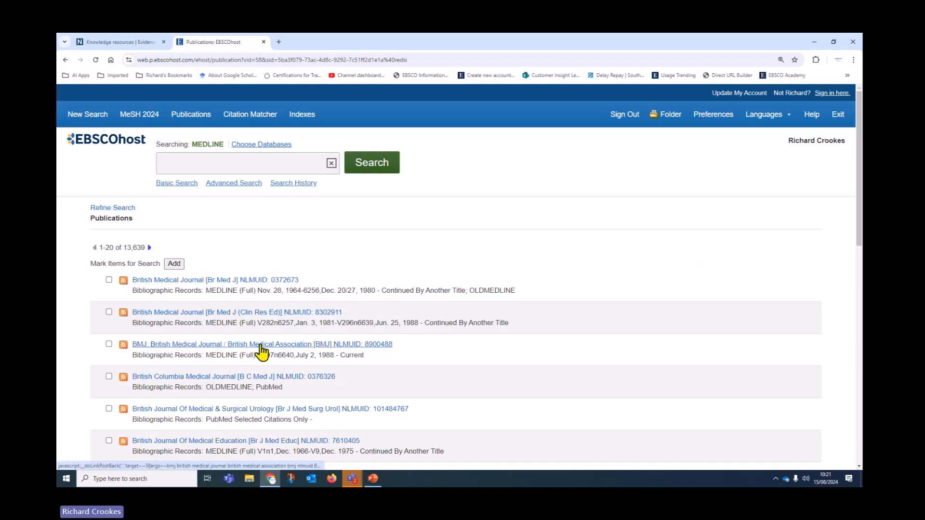
# Step: Open BMJ's publication details, expand the Aug 2024 issues to Vol. 386, and show the Share options
pyautogui.click(158, 345)
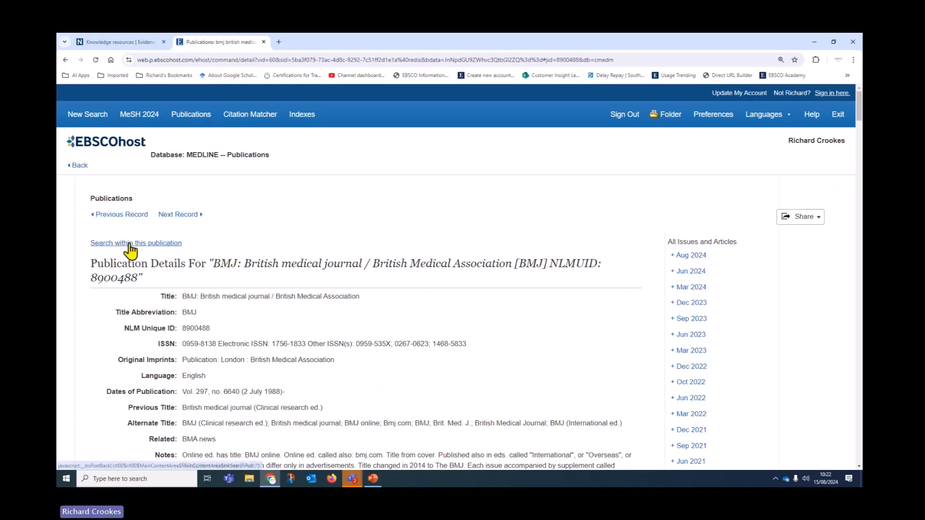
pyautogui.scroll(-6, 417, 369)
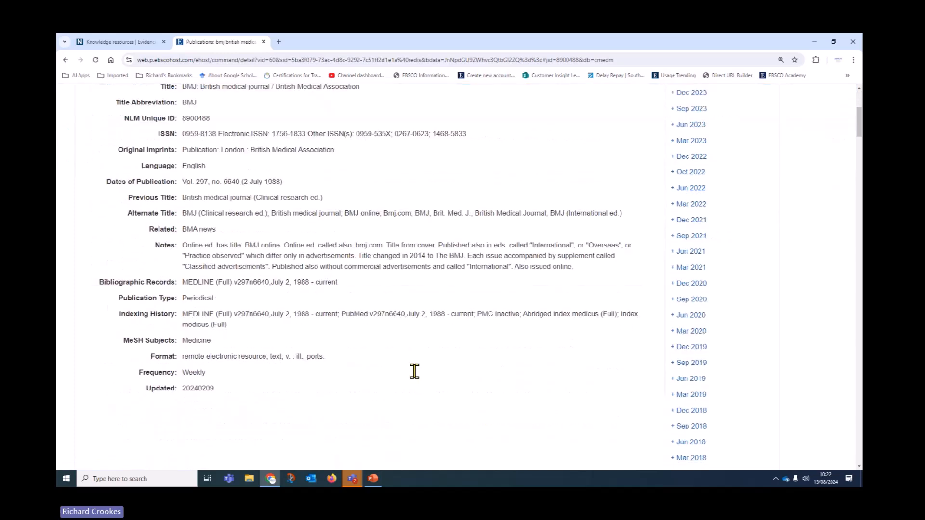
pyautogui.scroll(5, 415, 371)
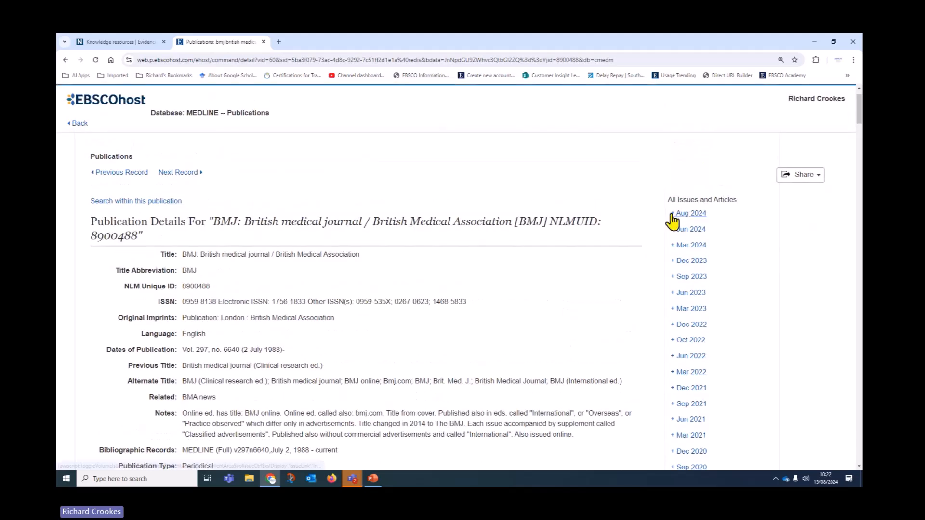
pyautogui.click(673, 215)
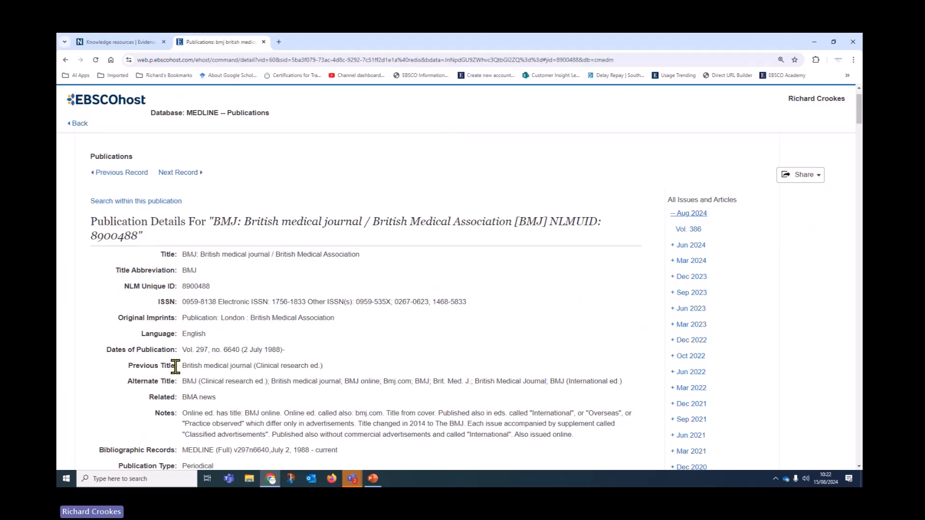
pyautogui.click(801, 179)
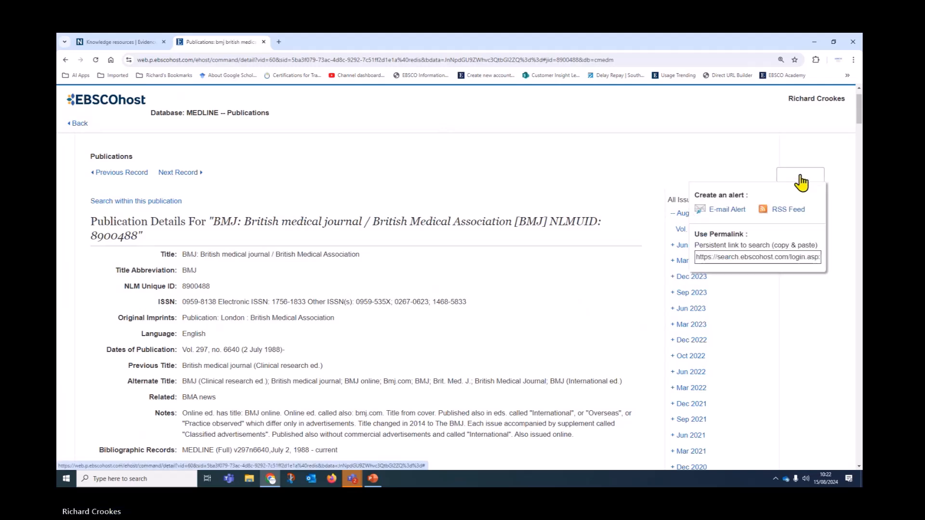
# Step: Start a BMJ e-mail alert using the library sender address and the user's e-mail as recipient
pyautogui.click(737, 212)
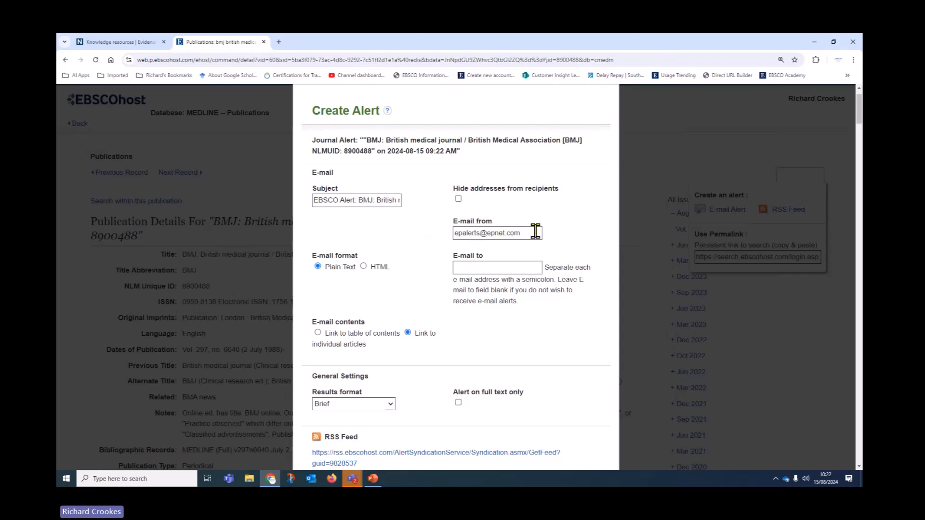
pyautogui.moveTo(535, 231); pyautogui.dragTo(333, 243)
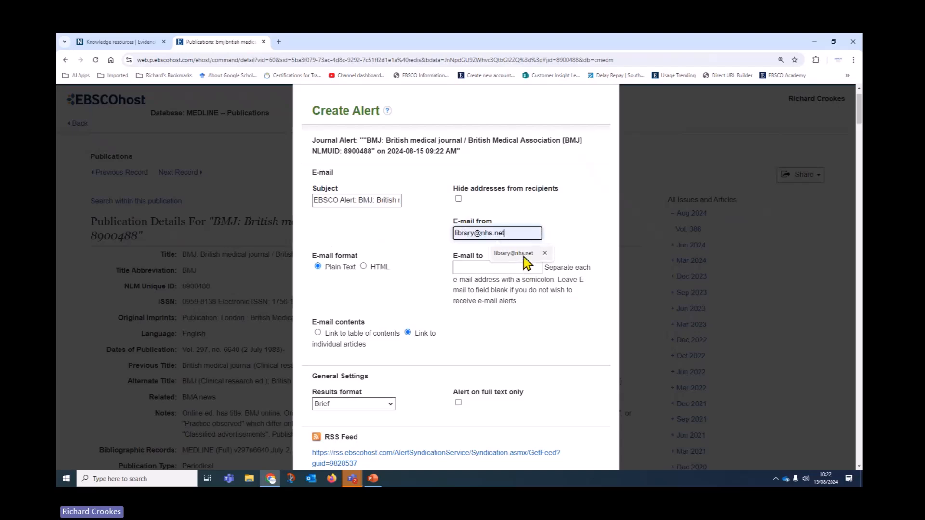
pyautogui.click(513, 253)
pyautogui.click(518, 268)
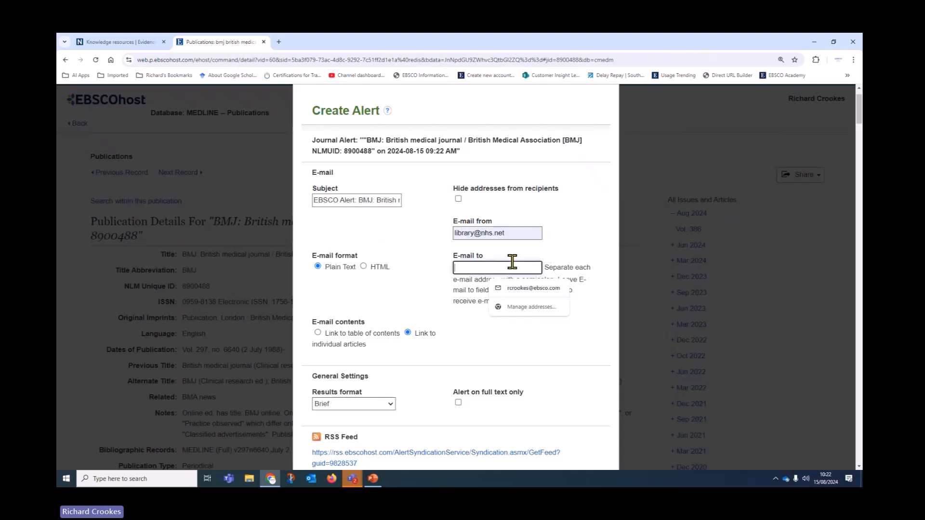
pyautogui.click(534, 288)
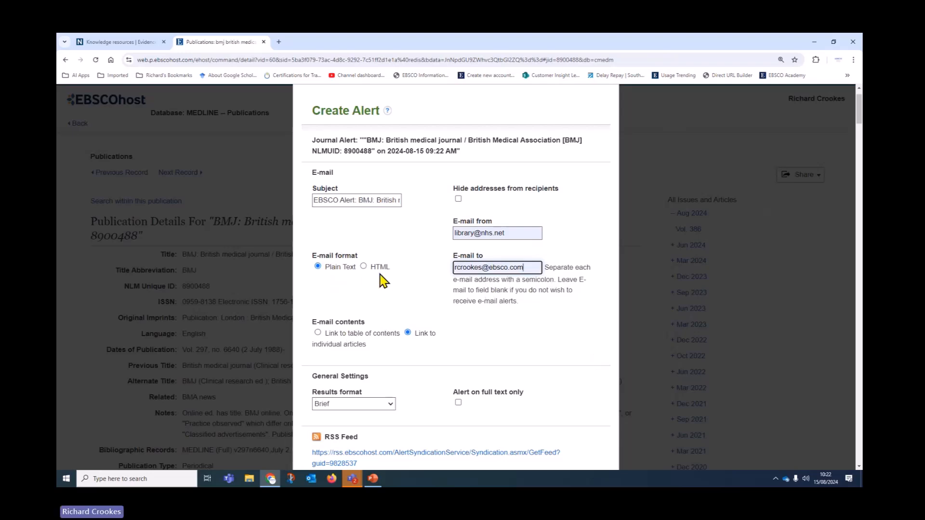
# Step: Set the alert to HTML e-mails with Detailed results, leave full-text-only off, and save it
pyautogui.click(392, 279)
pyautogui.click(364, 267)
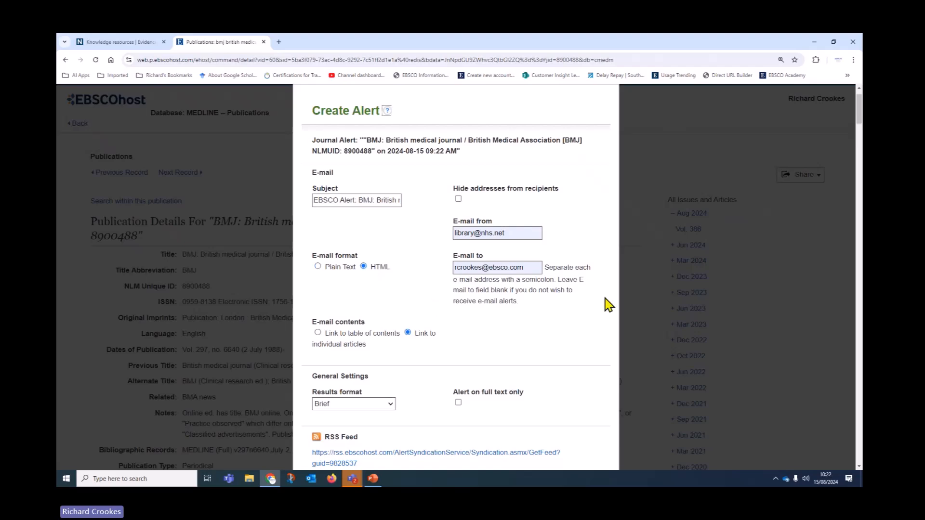
pyautogui.scroll(-1, 606, 304)
pyautogui.scroll(-1, 550, 294)
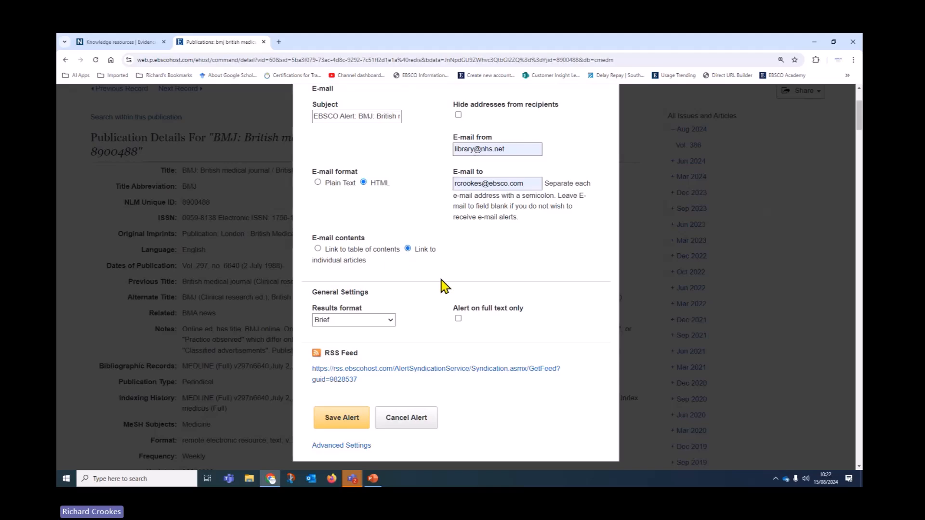
pyautogui.scroll(-3, 496, 326)
pyautogui.scroll(3, 501, 326)
pyautogui.click(458, 318)
pyautogui.click(458, 318)
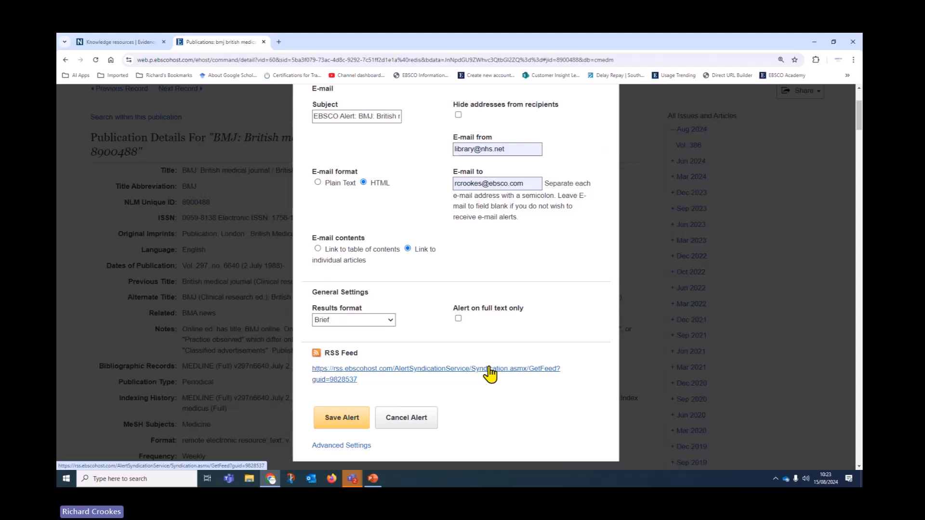
pyautogui.click(357, 322)
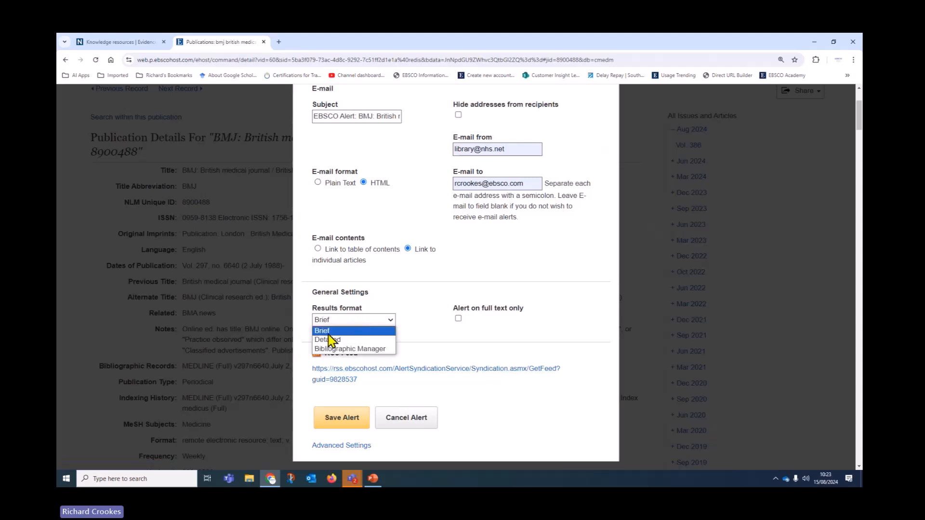
pyautogui.click(337, 338)
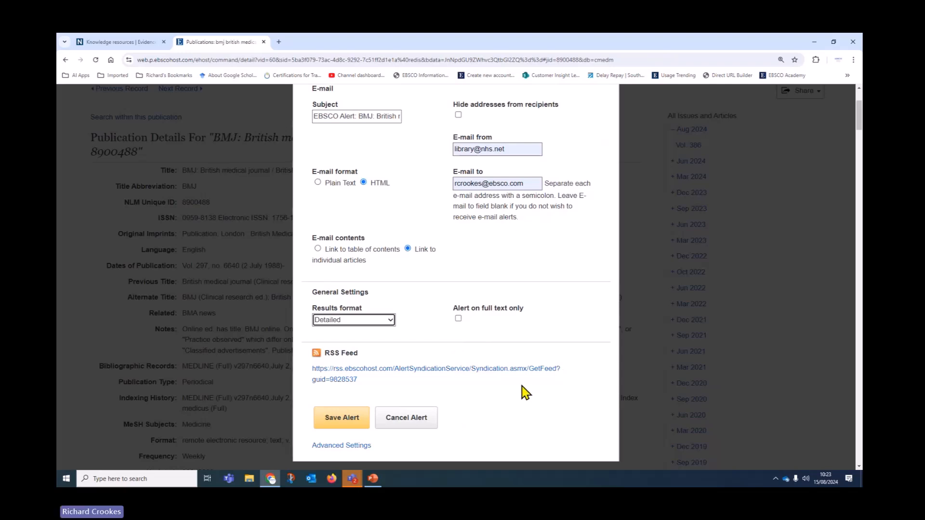
pyautogui.click(347, 421)
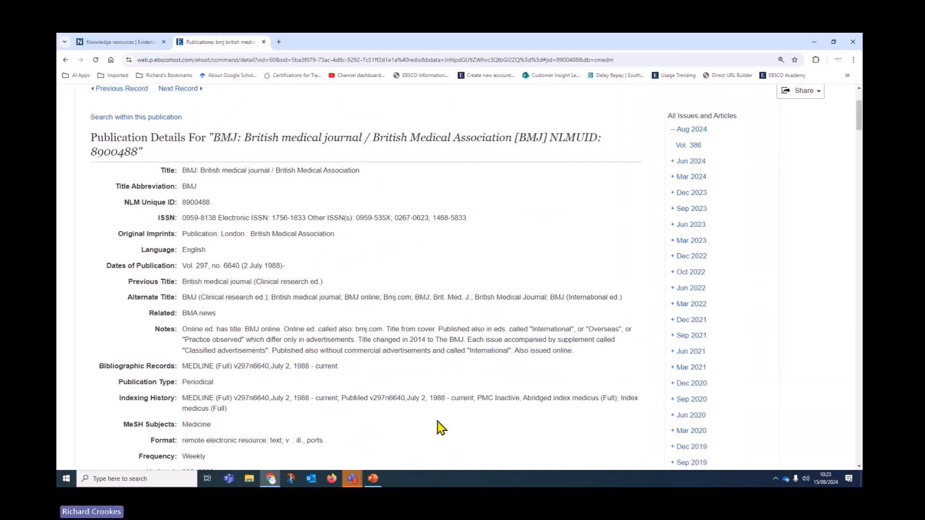
# Step: Go to Journal Alerts in My Folder and open the BMJ alert for editing
pyautogui.scroll(3, 467, 421)
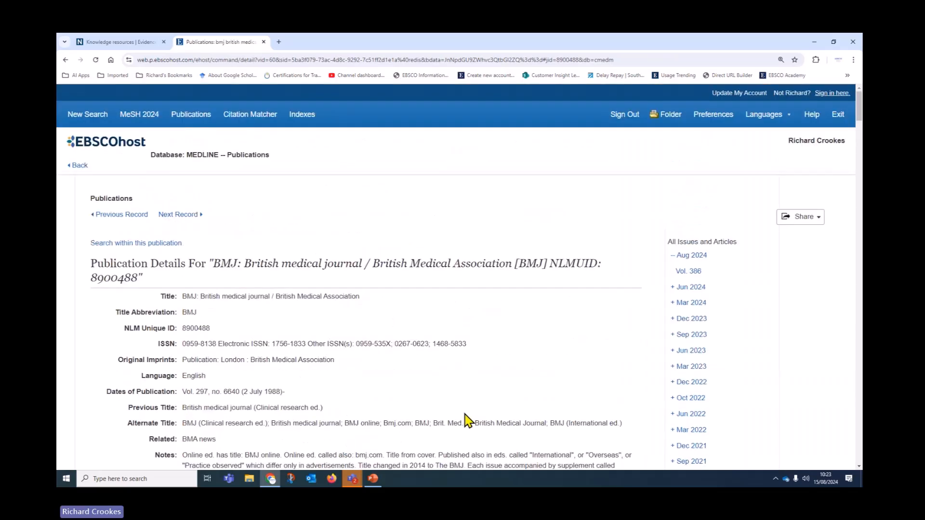
pyautogui.click(674, 116)
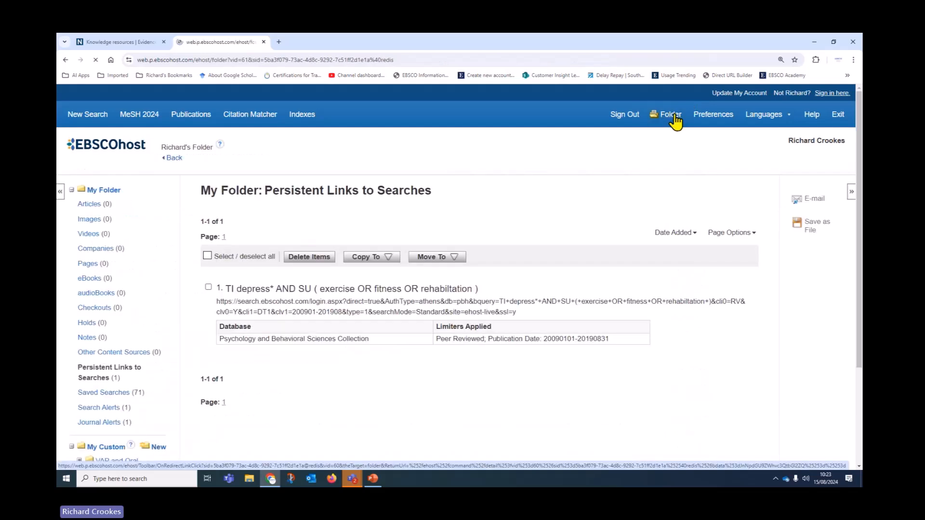
pyautogui.scroll(-3, 156, 267)
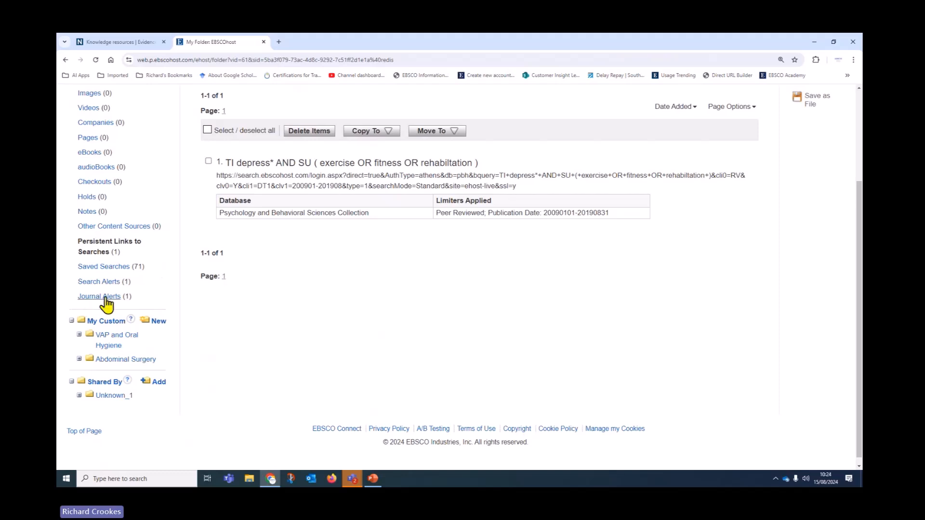
pyautogui.click(103, 297)
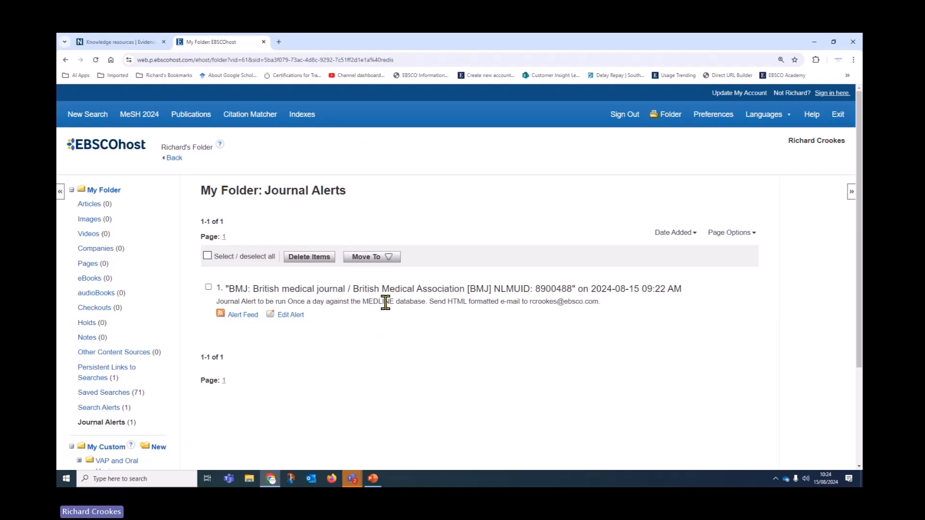
pyautogui.moveTo(529, 302); pyautogui.dragTo(598, 300)
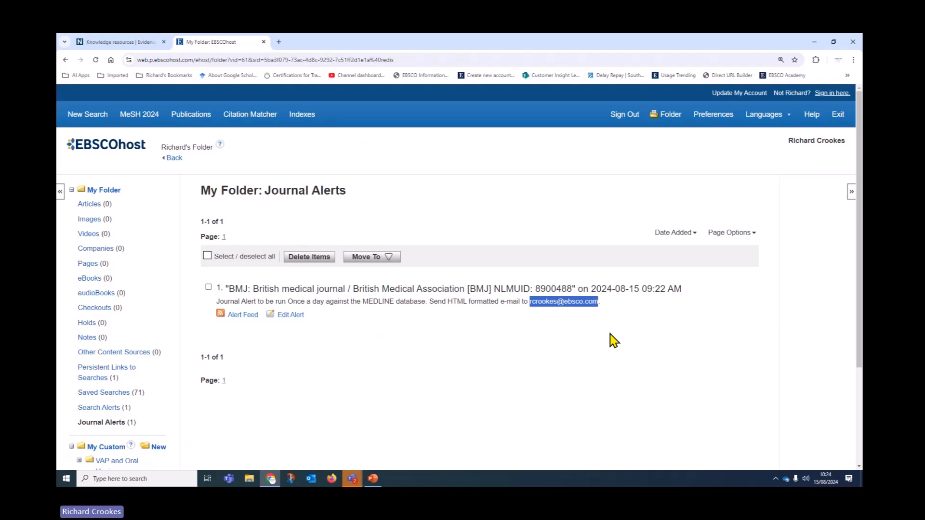
pyautogui.click(289, 316)
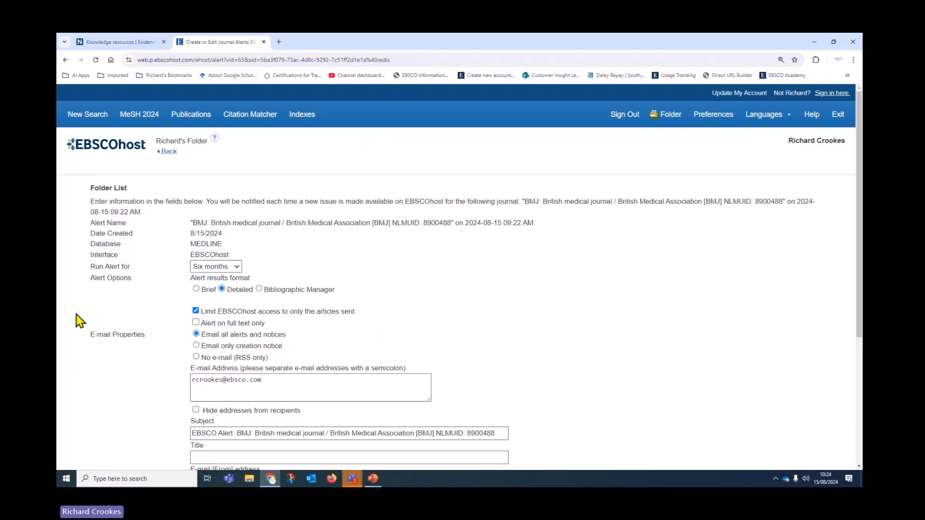
# Step: Set the BMJ alert to run for One Year with results in Brief format
pyautogui.click(239, 268)
pyautogui.click(229, 307)
pyautogui.scroll(-1, 592, 314)
pyautogui.click(196, 247)
pyautogui.scroll(-2, 501, 296)
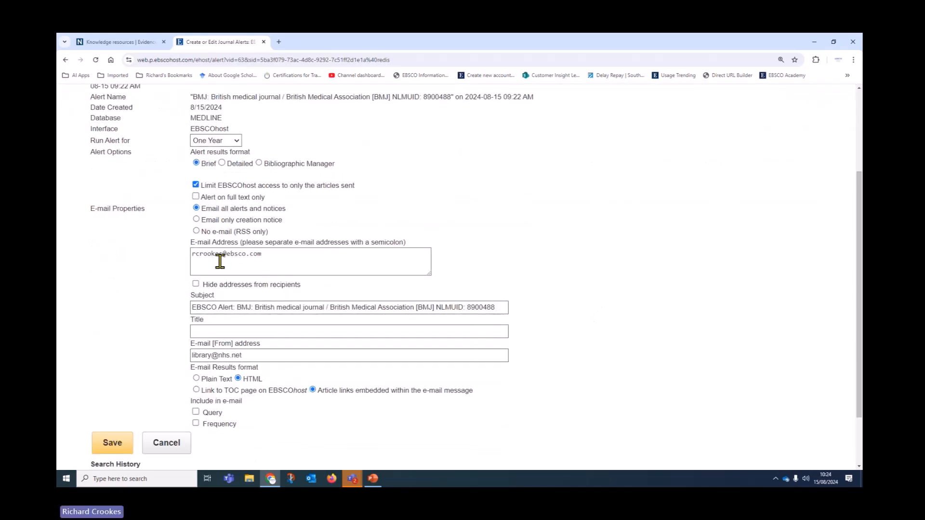
# Step: Add a second recipient e-mail, hide addresses, title it 'BMJ Current Awareness' and save
pyautogui.click(354, 263)
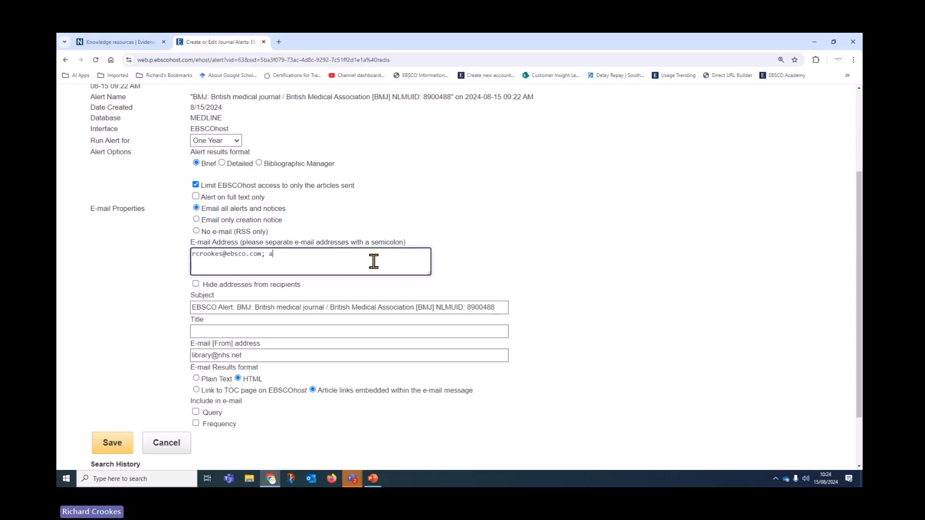
pyautogui.click(195, 285)
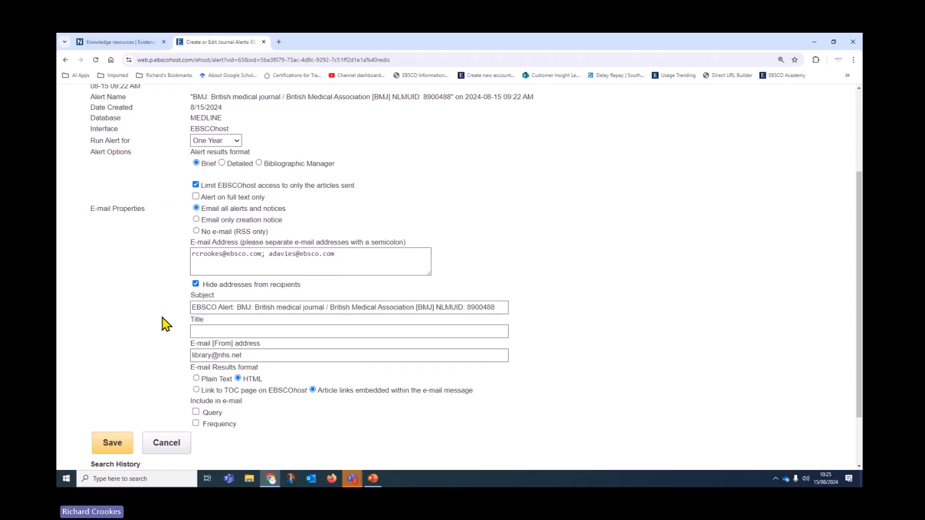
pyautogui.click(235, 331)
pyautogui.write('BMJ Curren')
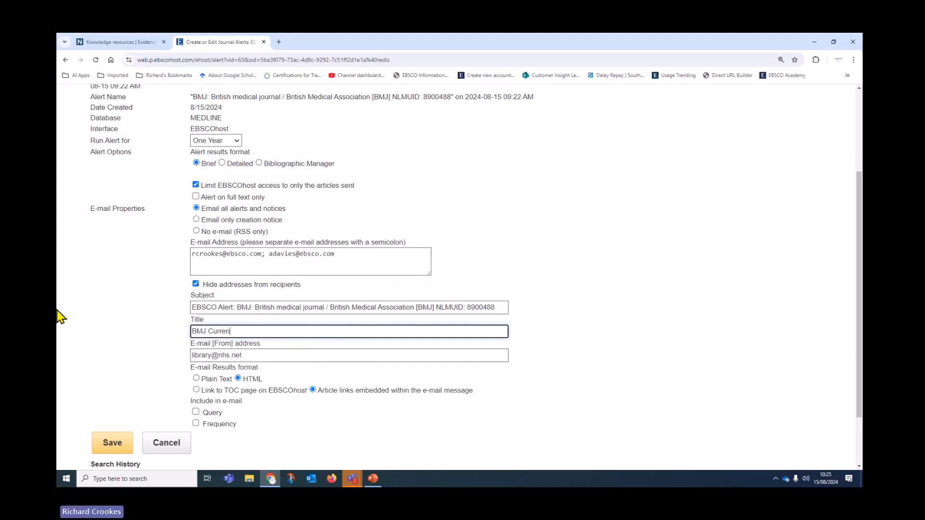
pyautogui.write('t Awareness')
pyautogui.scroll(-2, 145, 366)
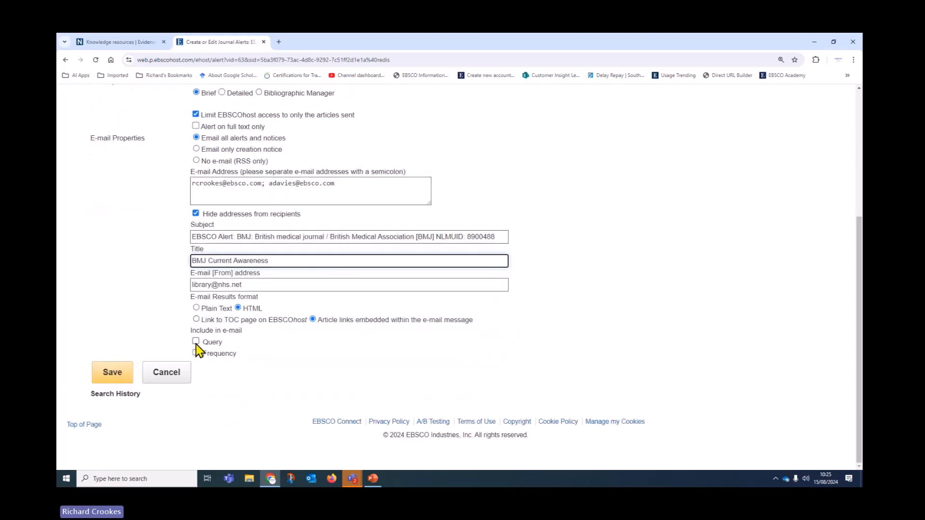
pyautogui.click(113, 373)
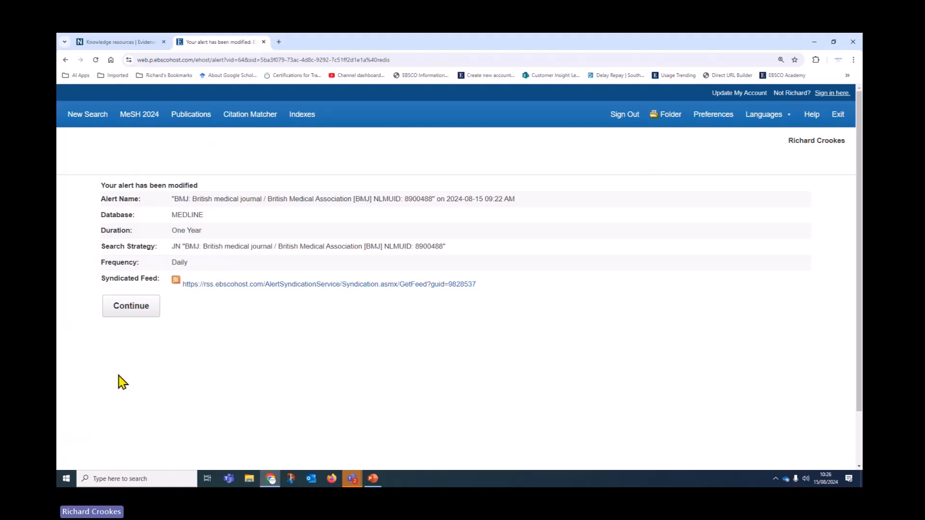
# Step: Reopen the BMJ alert, delete the second recipient address, and save it
pyautogui.click(126, 313)
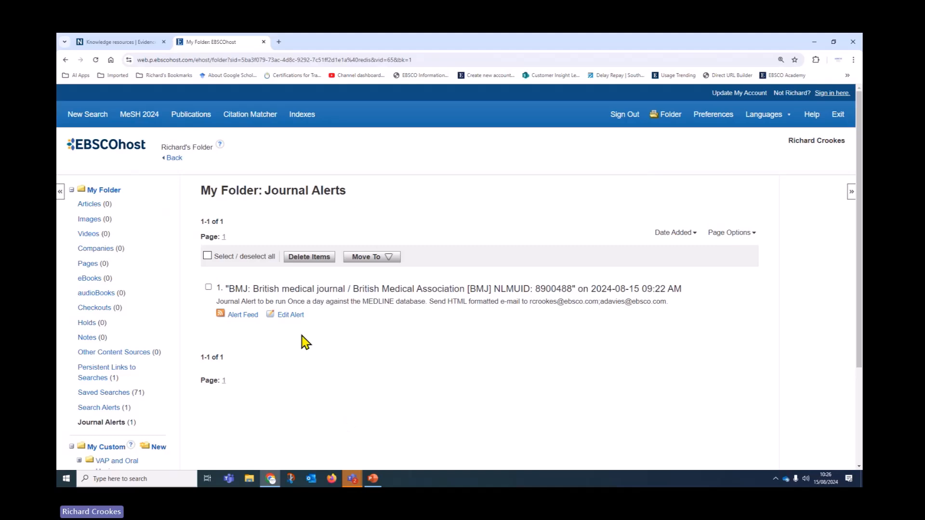
pyautogui.click(297, 318)
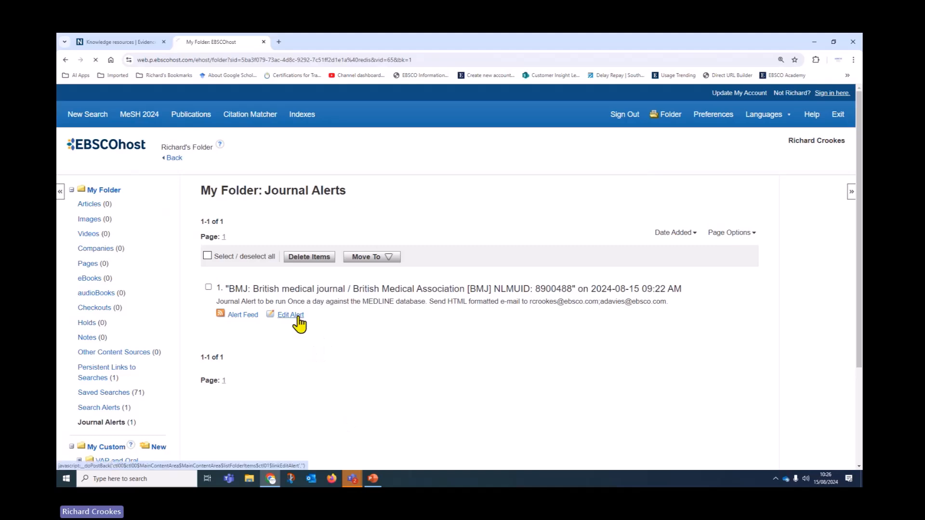
pyautogui.scroll(-3, 297, 313)
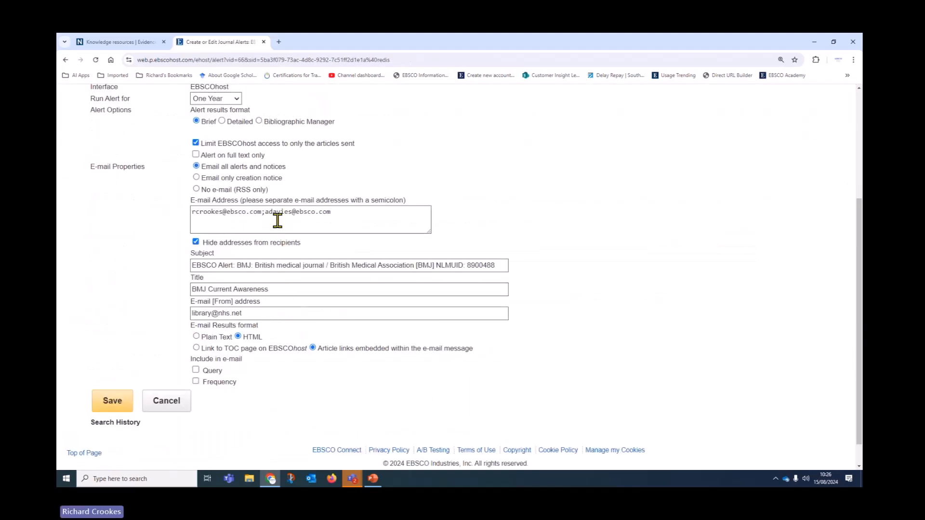
pyautogui.moveTo(276, 213); pyautogui.dragTo(356, 215)
pyautogui.press('BackSpace')
pyautogui.press('BackSpace')
pyautogui.press('BackSpace')
pyautogui.press('BackSpace')
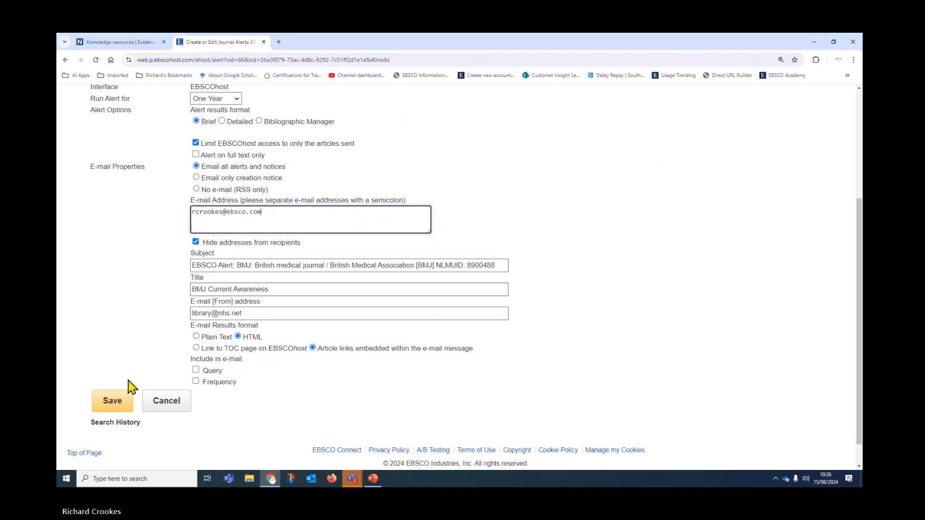
pyautogui.click(121, 401)
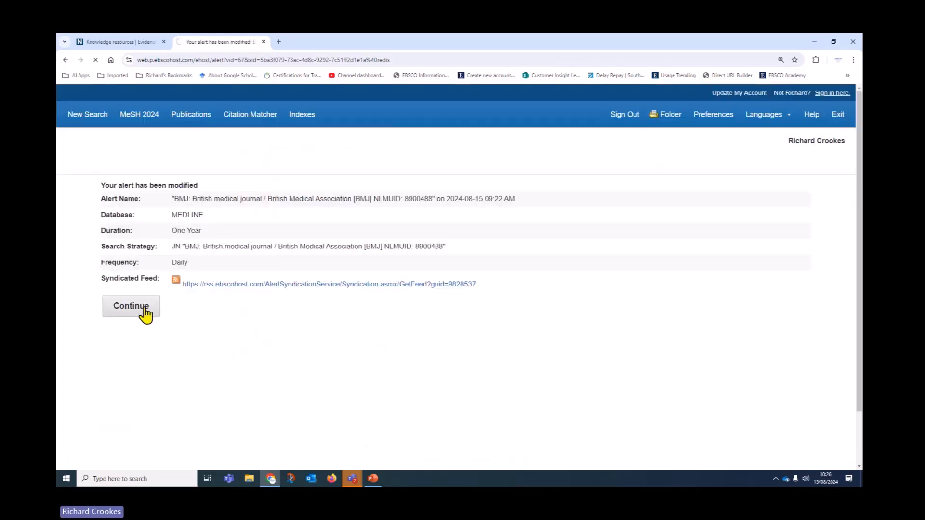
# Step: Return to the journal alerts list, clear the BMJ selection, and go back to BMJ's details
pyautogui.click(208, 289)
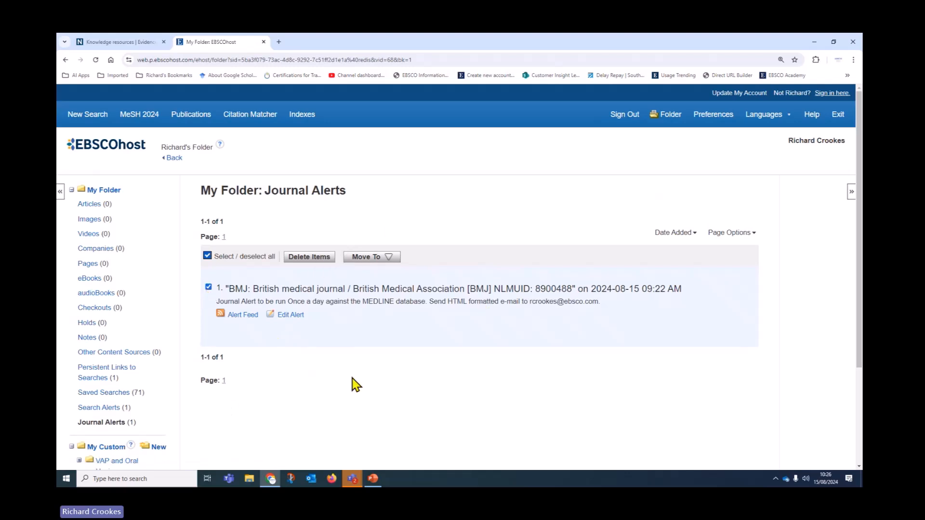
pyautogui.scroll(-2, 331, 392)
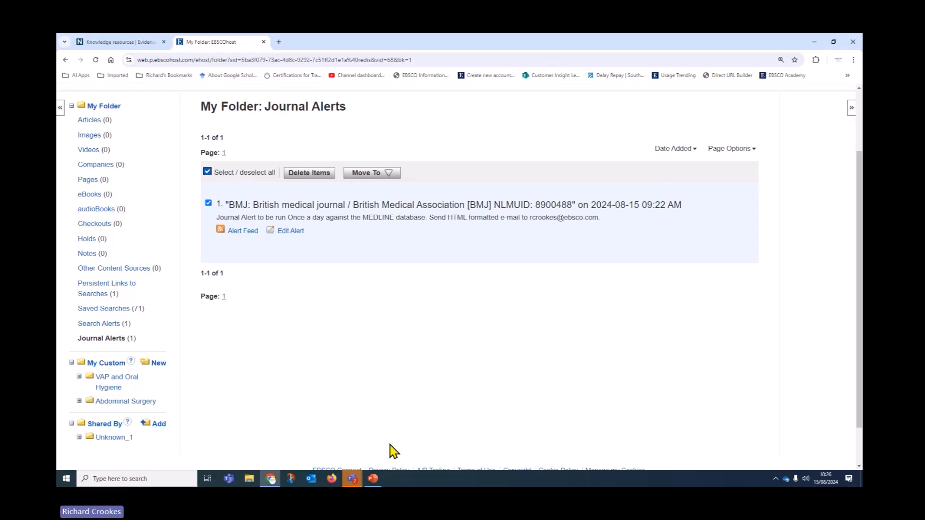
pyautogui.click(693, 149)
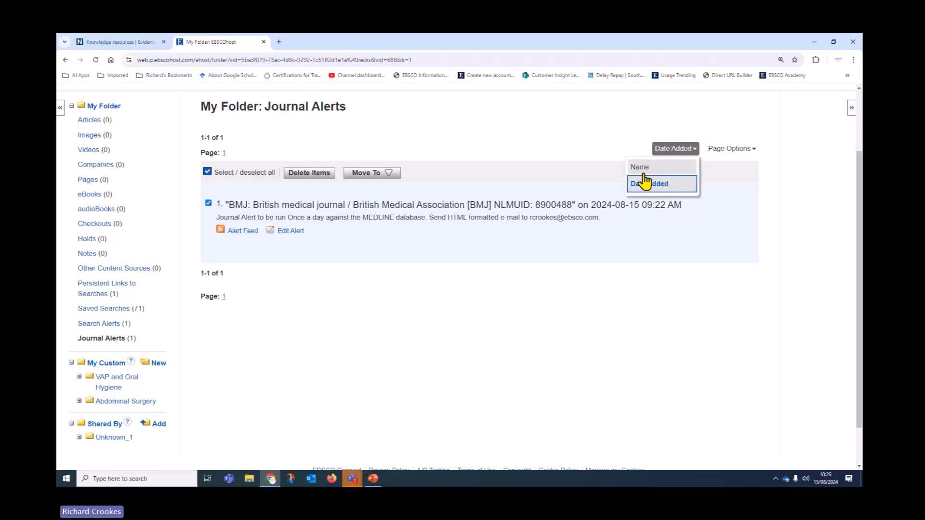
pyautogui.click(208, 172)
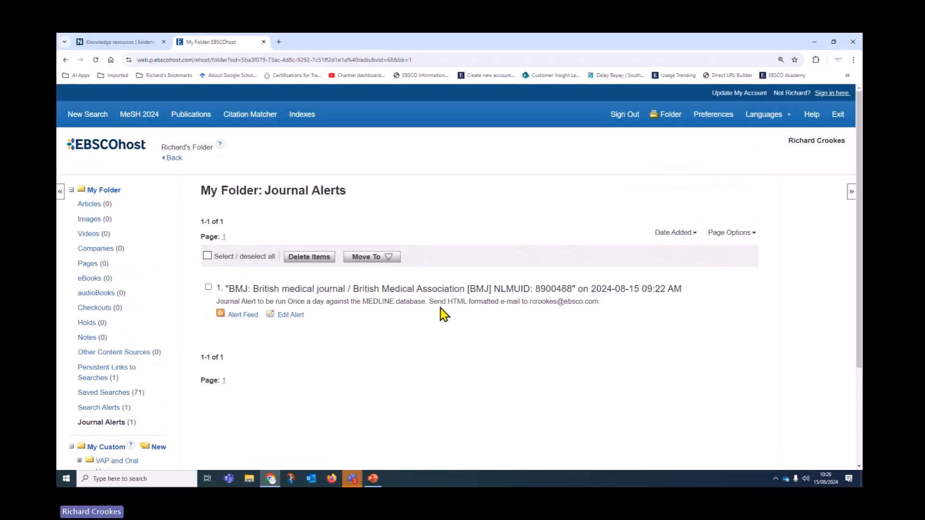
pyautogui.click(174, 159)
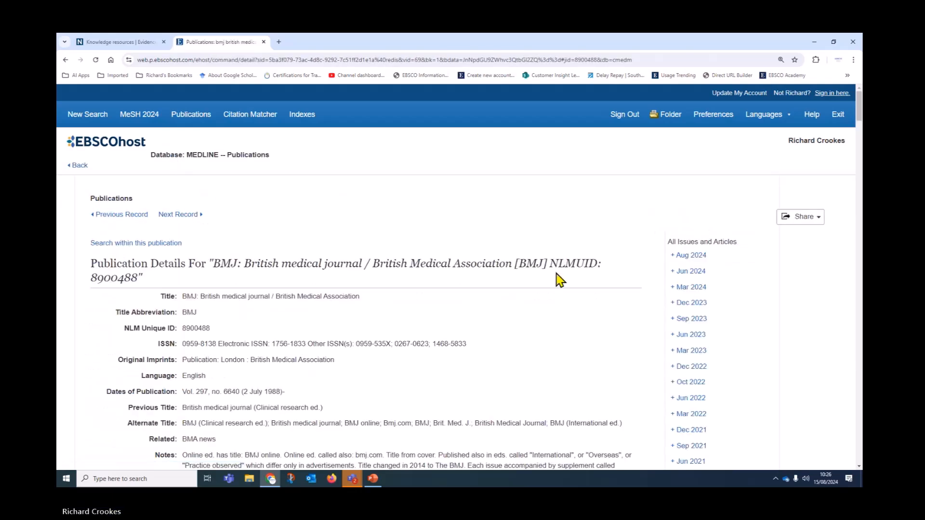
# Step: Switch the searched database from MEDLINE to CINAHL only on a new search
pyautogui.click(90, 118)
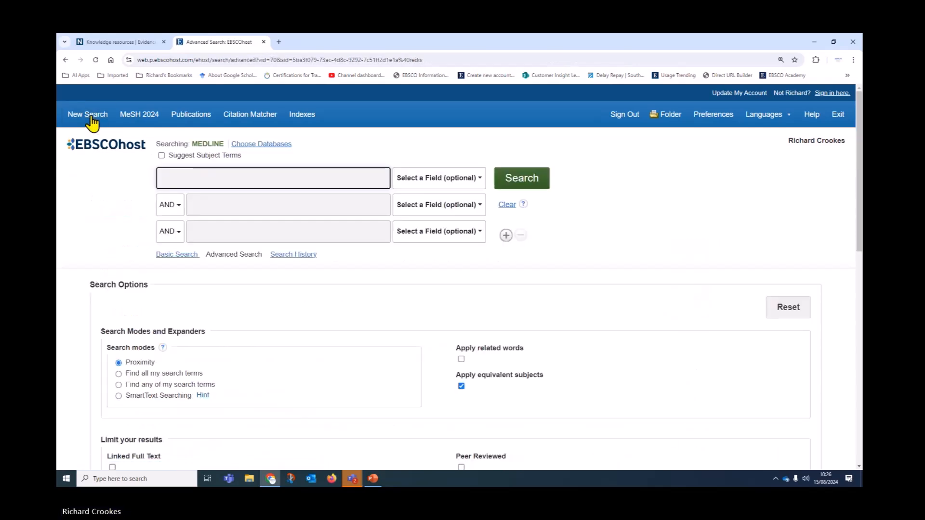
pyautogui.click(263, 145)
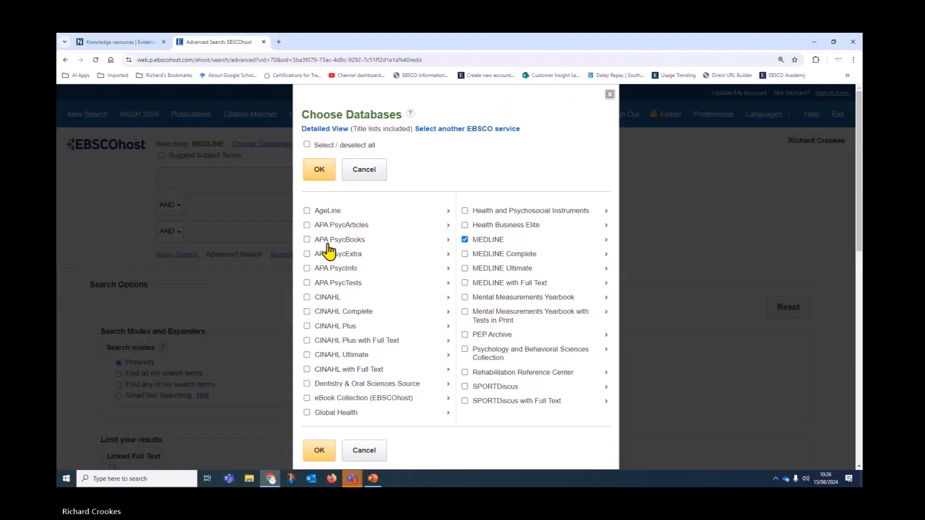
pyautogui.click(306, 297)
pyautogui.click(465, 240)
pyautogui.click(316, 174)
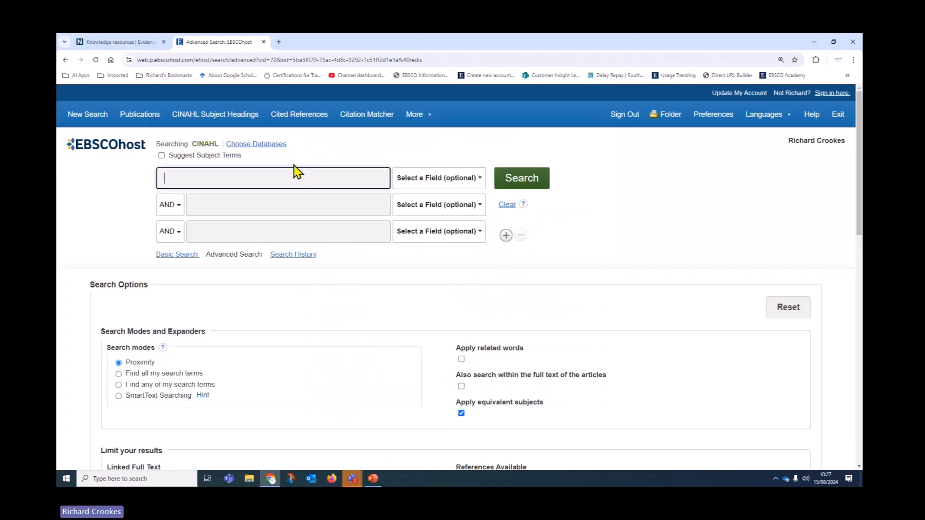
# Step: Browse to British Journal of Midwifery, expand its 2024 issues, and show the Share options
pyautogui.click(140, 115)
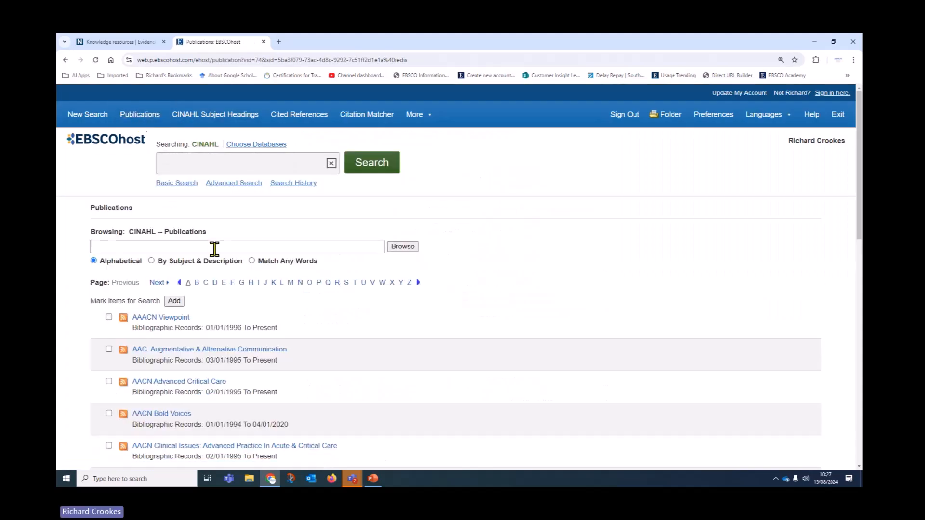
pyautogui.click(190, 247)
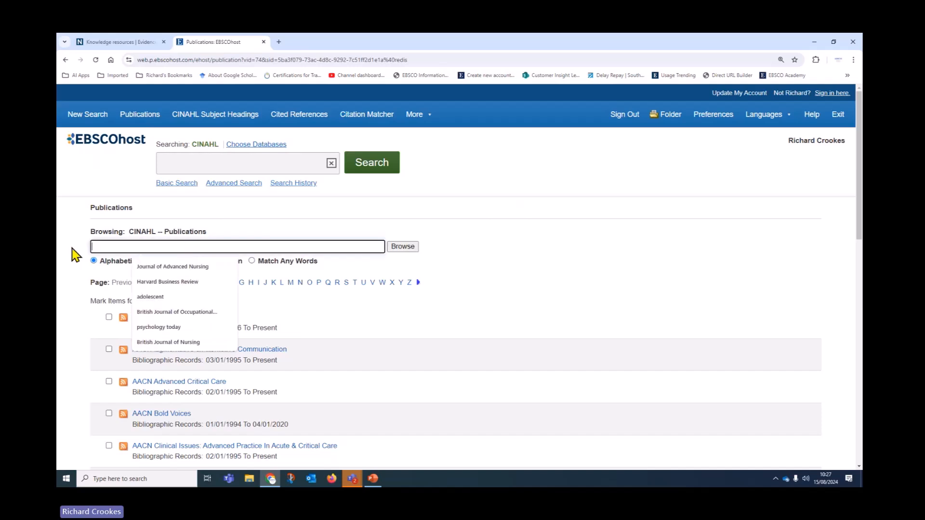
pyautogui.write('B')
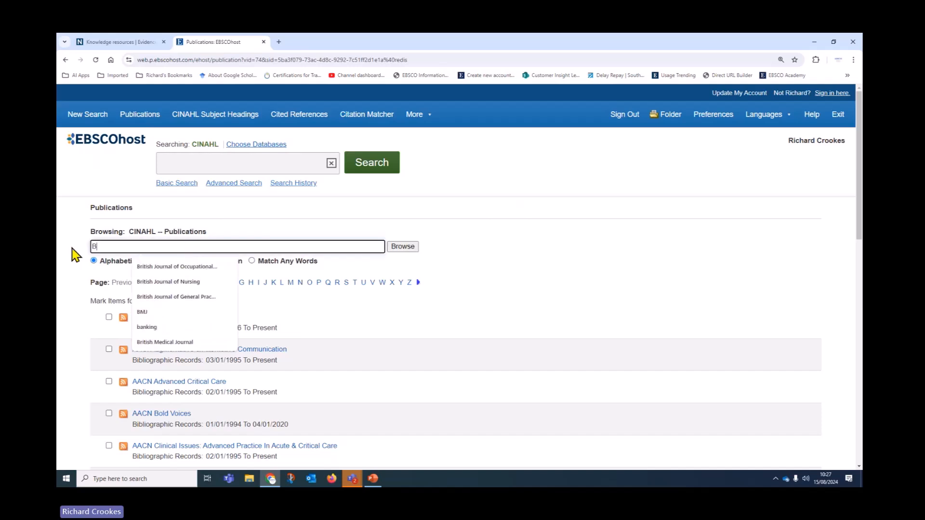
pyautogui.write('ritish Journal o')
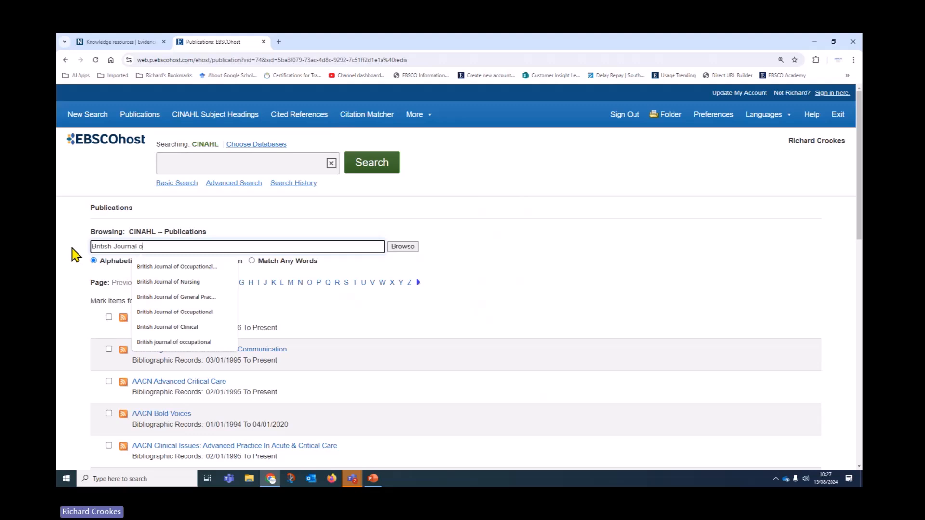
pyautogui.write('f Midwifery')
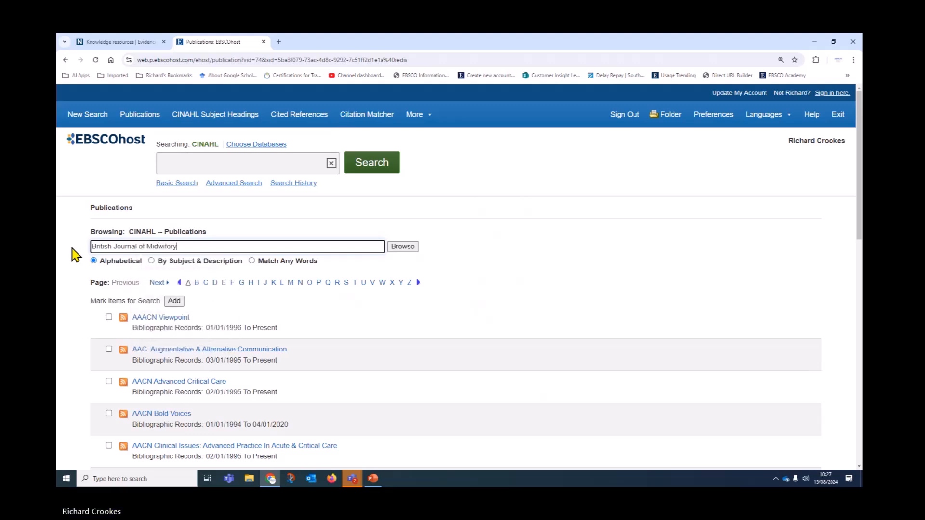
pyautogui.click(407, 248)
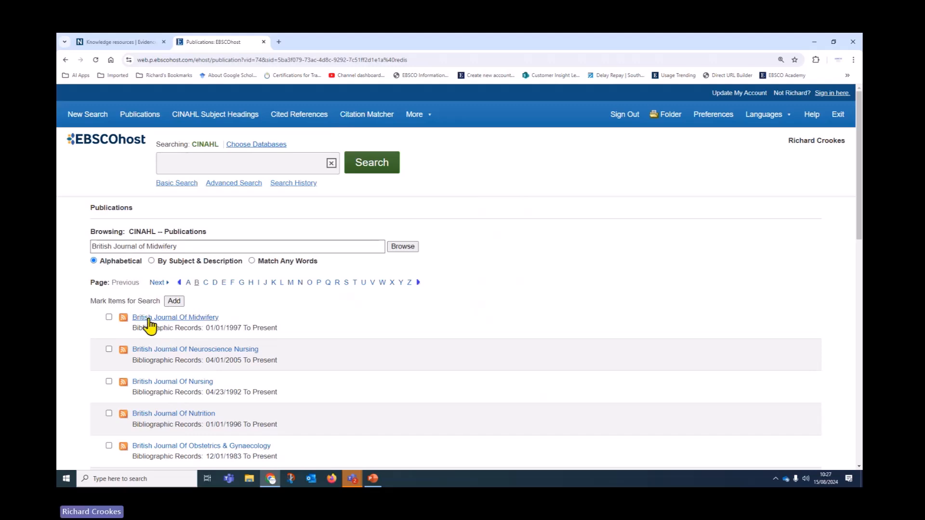
pyautogui.click(166, 321)
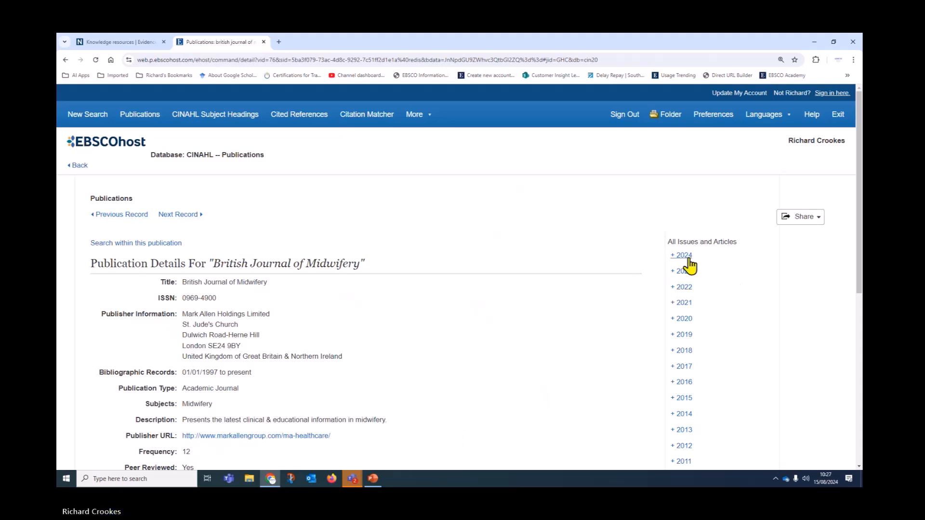
pyautogui.click(673, 256)
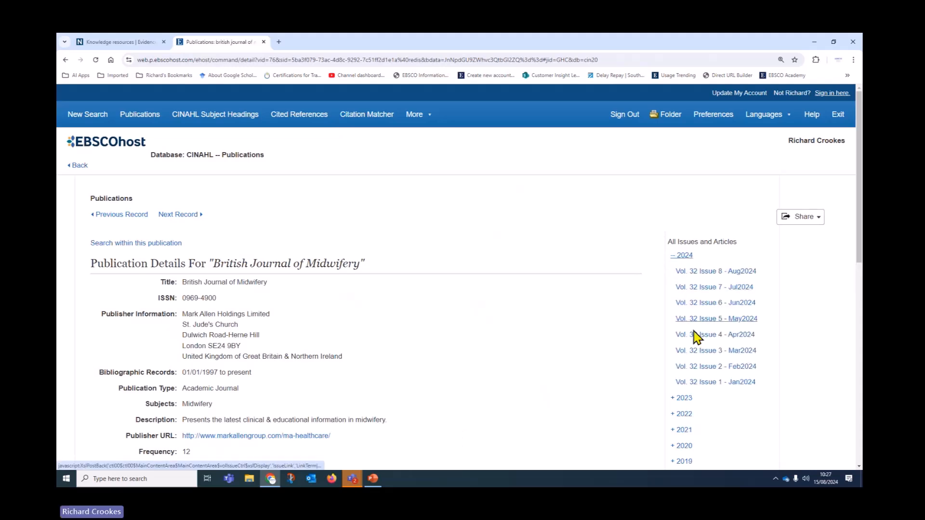
pyautogui.click(801, 227)
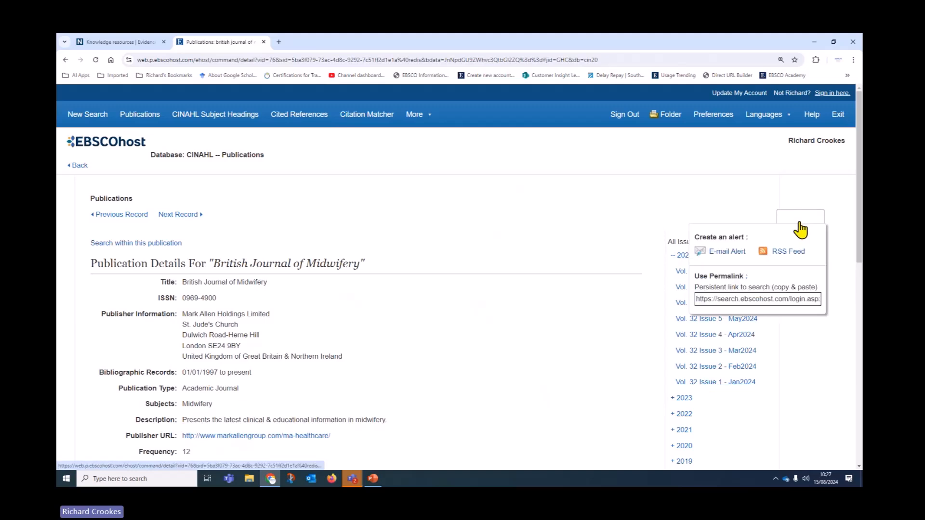
# Step: Save a British Journal of Midwifery e-mail alert to the suggested recipient with Detailed results
pyautogui.click(737, 253)
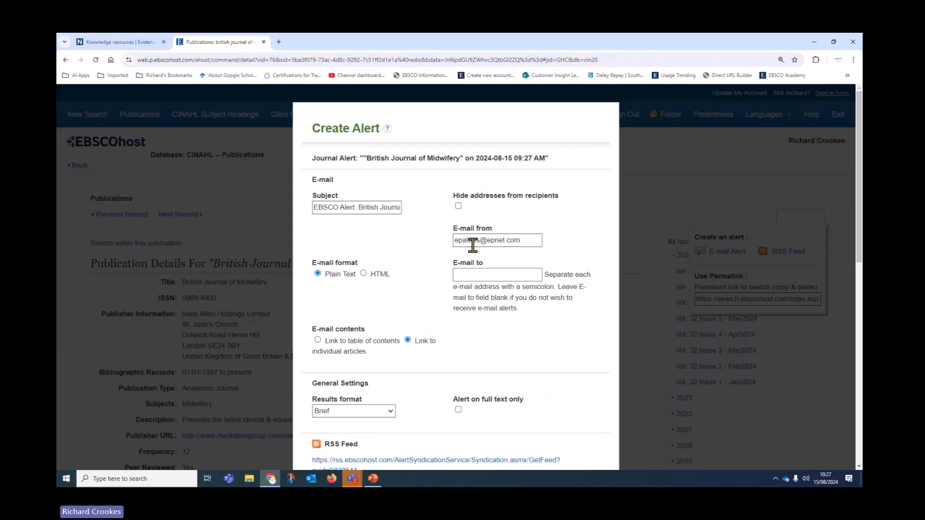
pyautogui.click(482, 275)
pyautogui.click(516, 302)
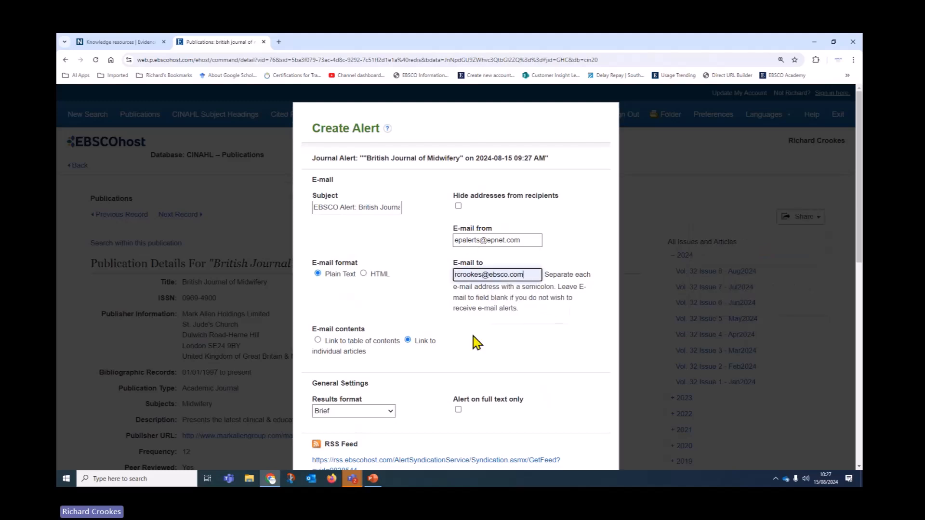
pyautogui.scroll(-2, 408, 278)
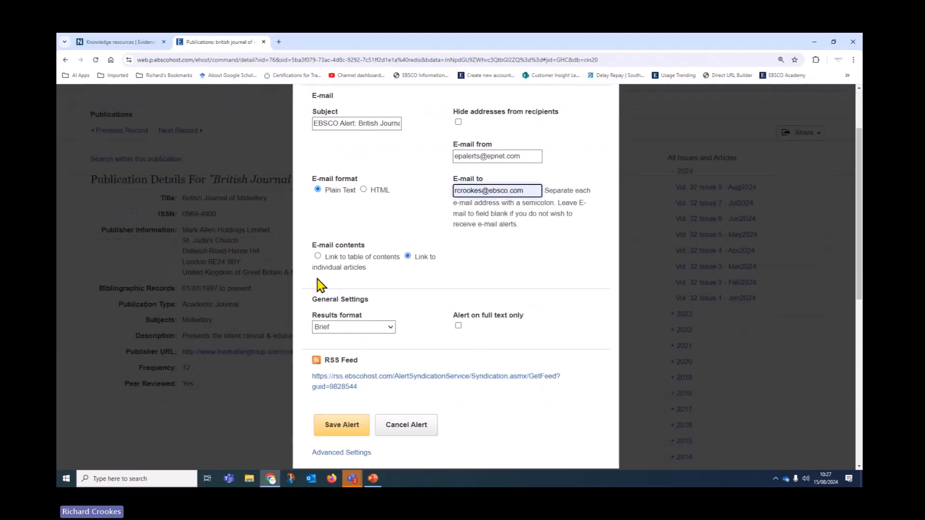
pyautogui.click(339, 328)
pyautogui.click(327, 347)
pyautogui.scroll(-2, 453, 332)
pyautogui.click(342, 347)
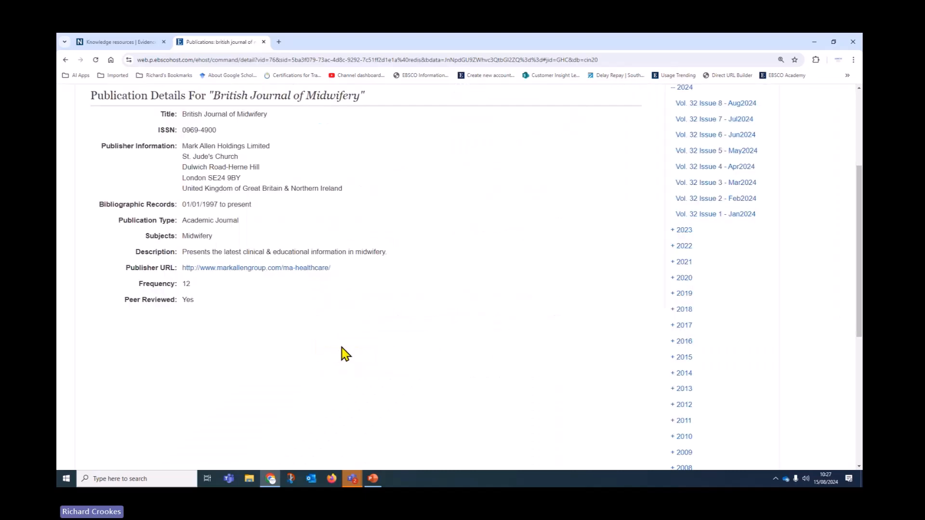
# Step: View the Journal Alerts list in the personal folder
pyautogui.scroll(4, 394, 378)
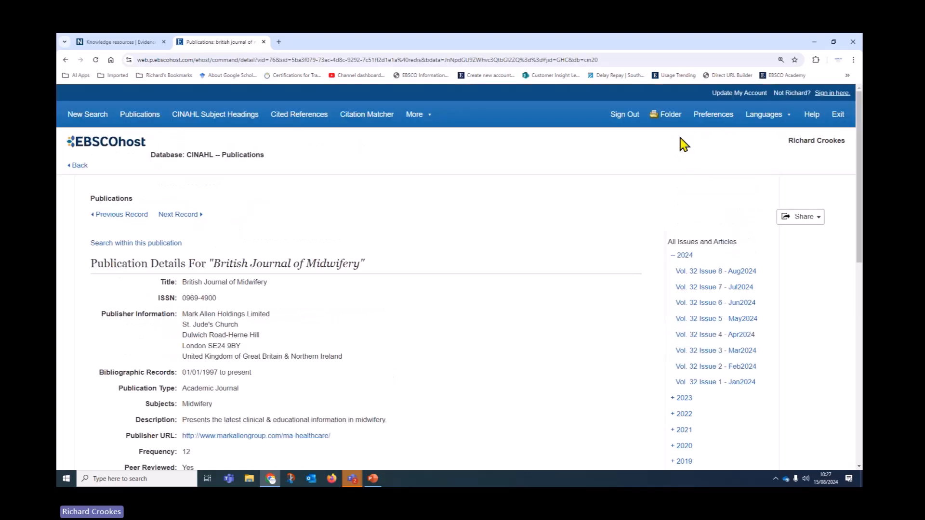
pyautogui.click(673, 118)
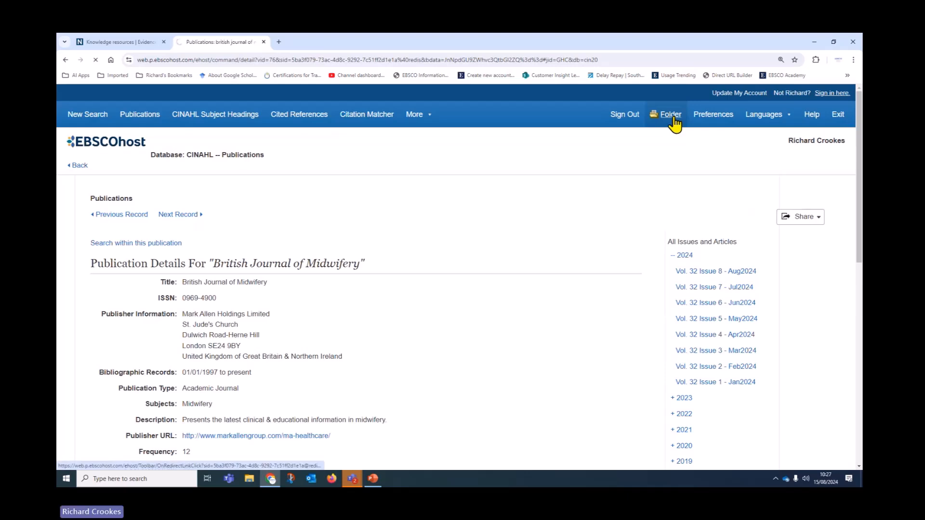
pyautogui.click(117, 426)
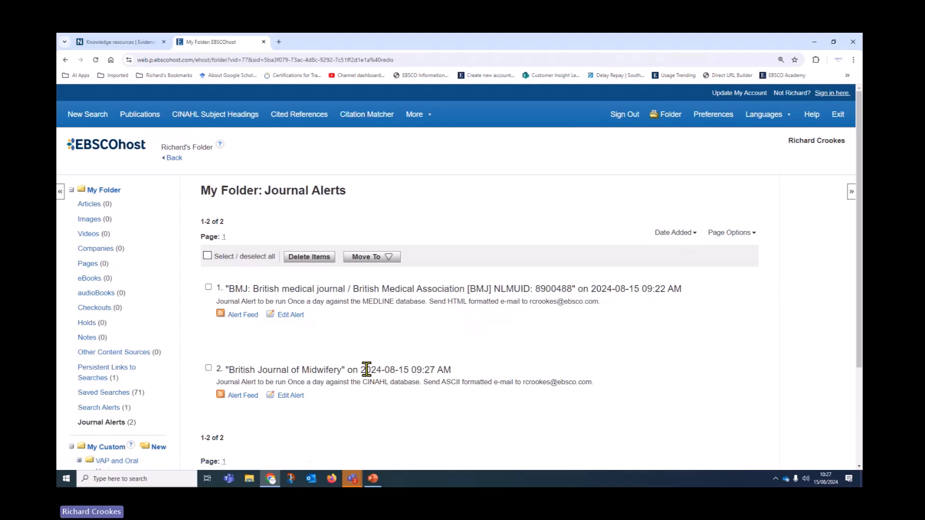
# Step: Change the journal alerts sort order from Date Added to Name
pyautogui.click(674, 233)
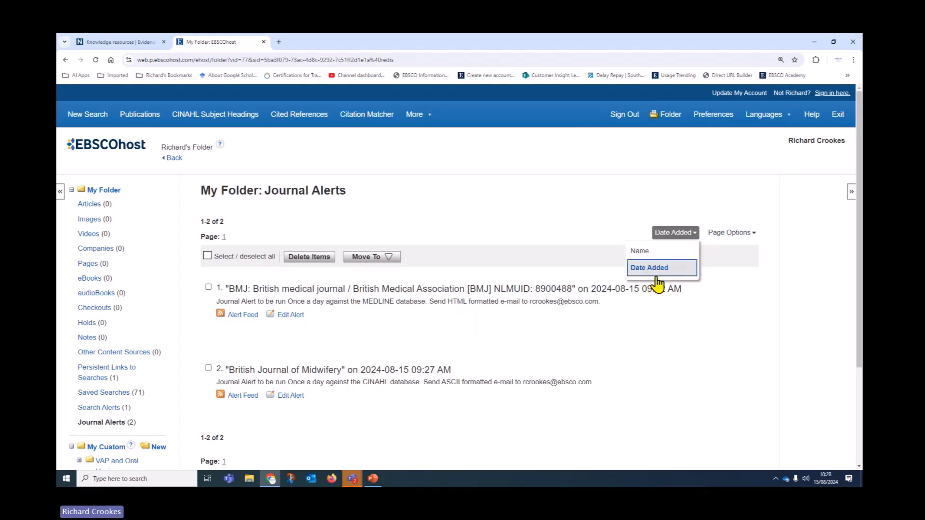
pyautogui.click(643, 251)
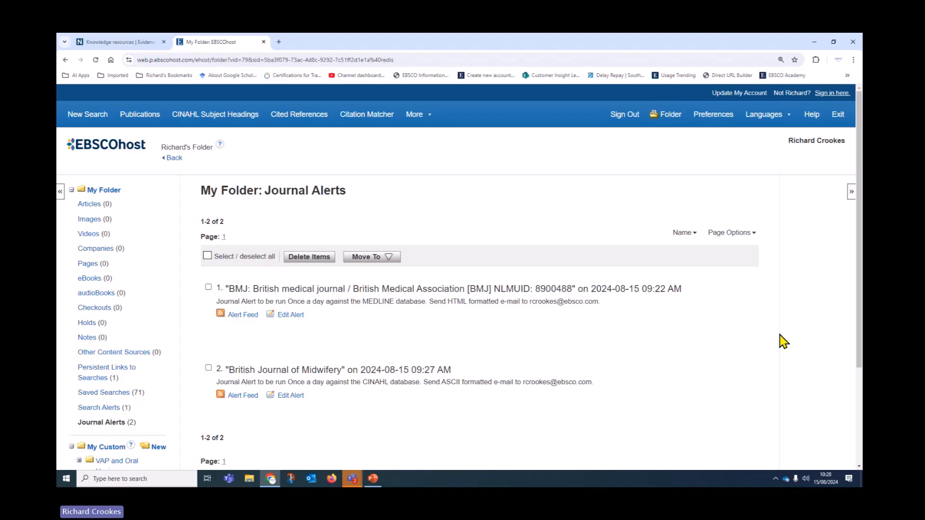
pyautogui.scroll(-2, 719, 331)
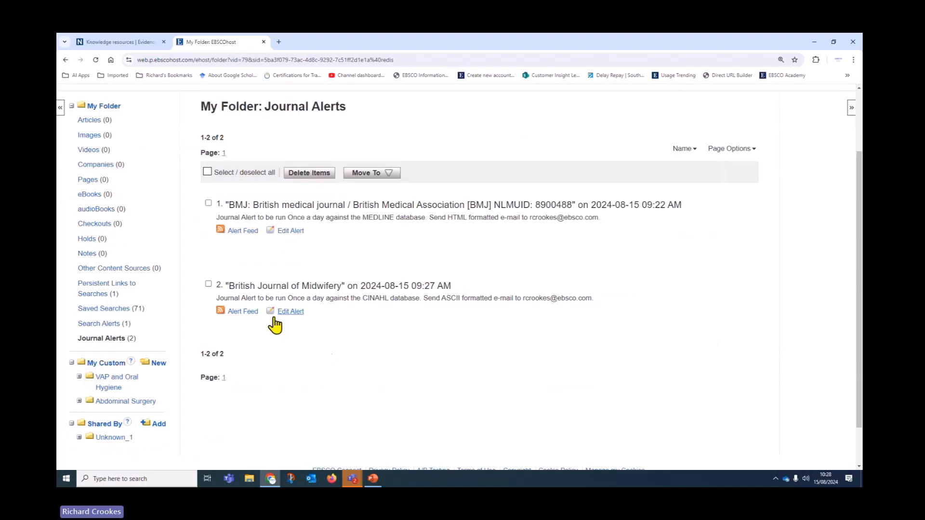
pyautogui.click(288, 312)
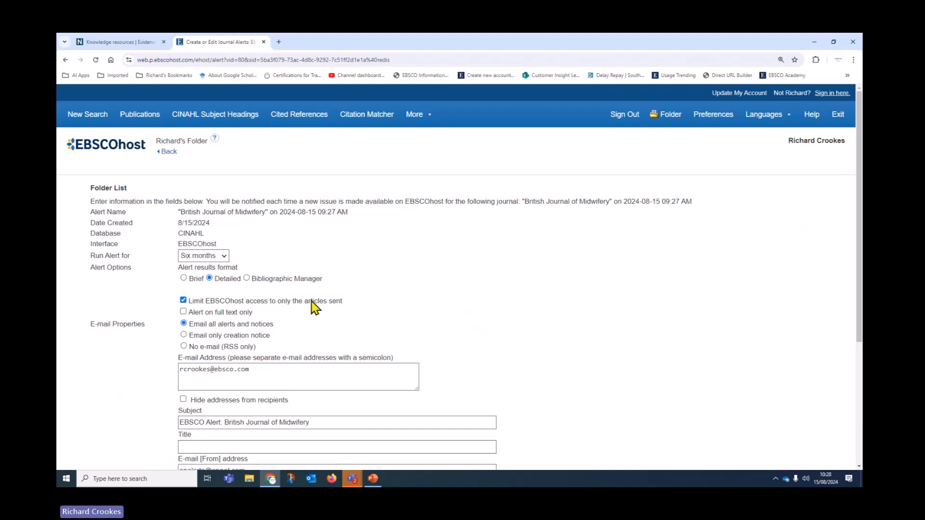
pyautogui.scroll(-4, 574, 325)
pyautogui.scroll(-1, 572, 325)
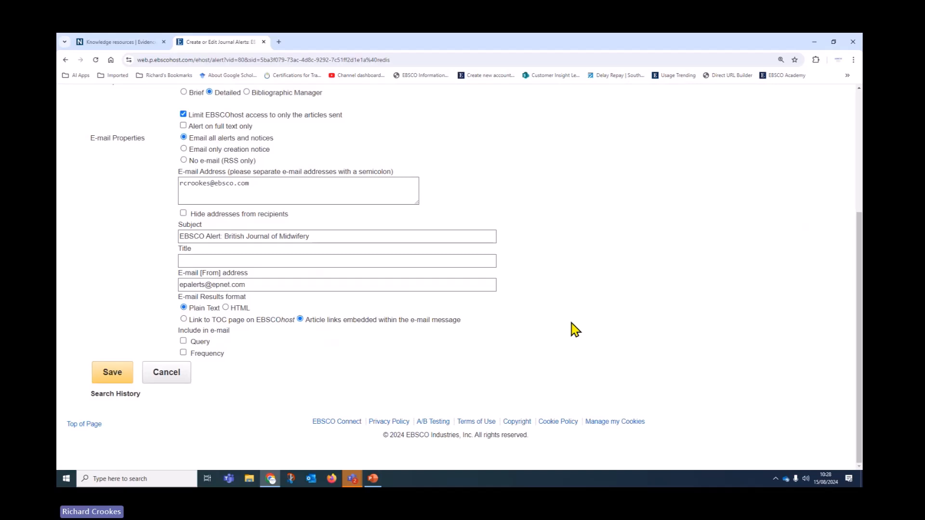
pyautogui.scroll(4, 619, 400)
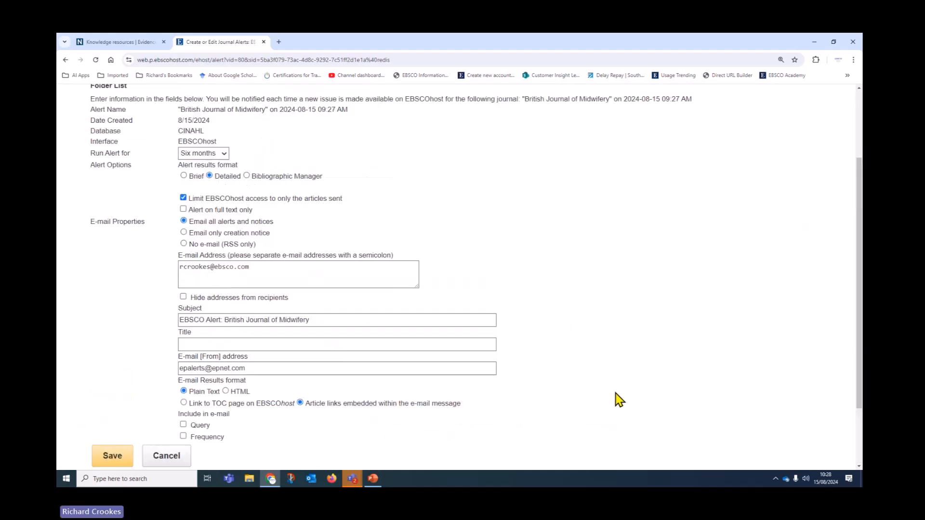
pyautogui.click(168, 153)
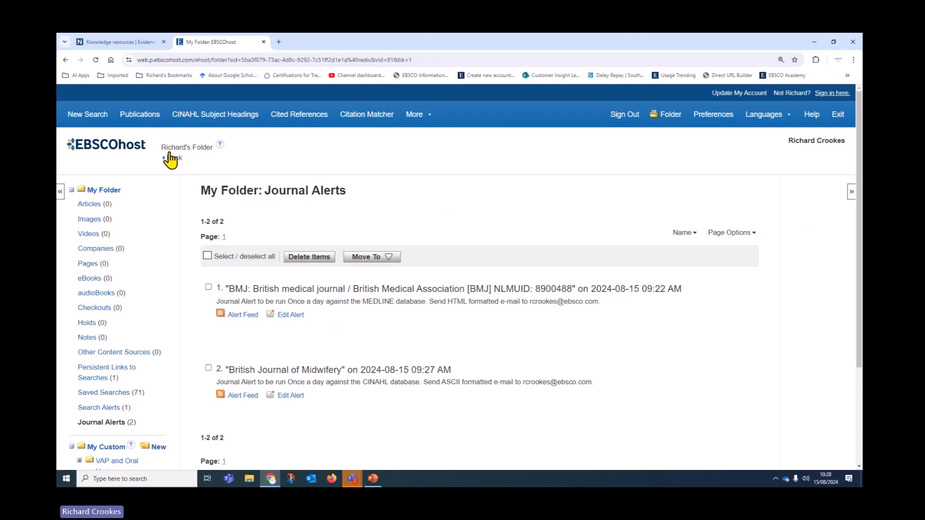
# Step: Select all journal alerts, delete them with confirmation, then go back a page
pyautogui.click(208, 256)
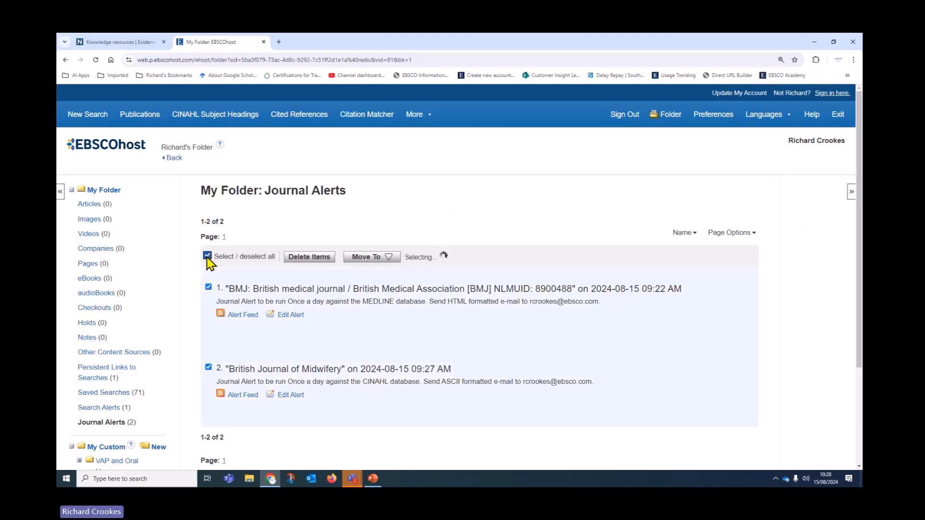
pyautogui.click(310, 260)
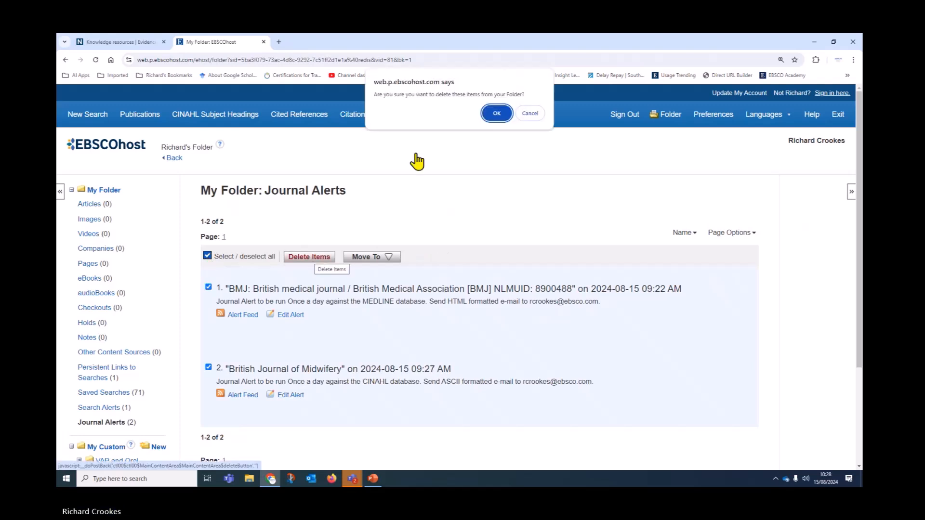
pyautogui.click(496, 114)
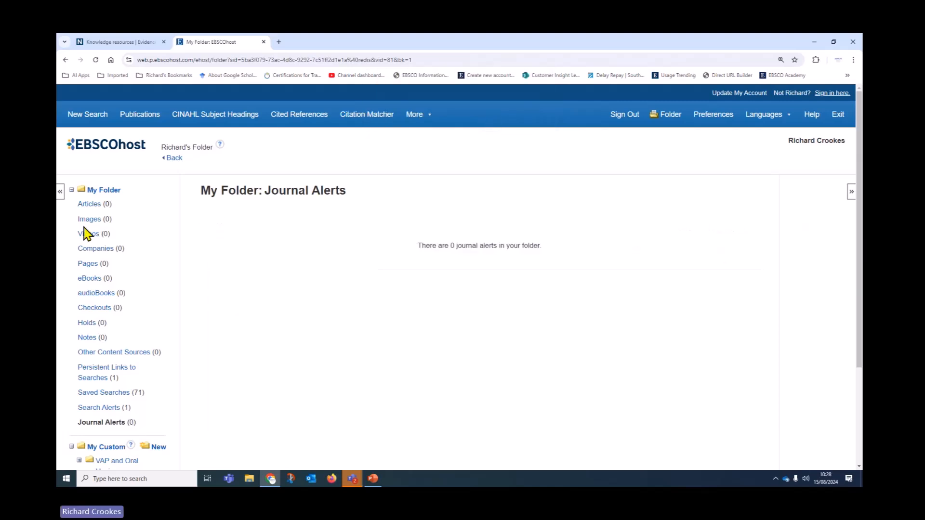
pyautogui.click(173, 160)
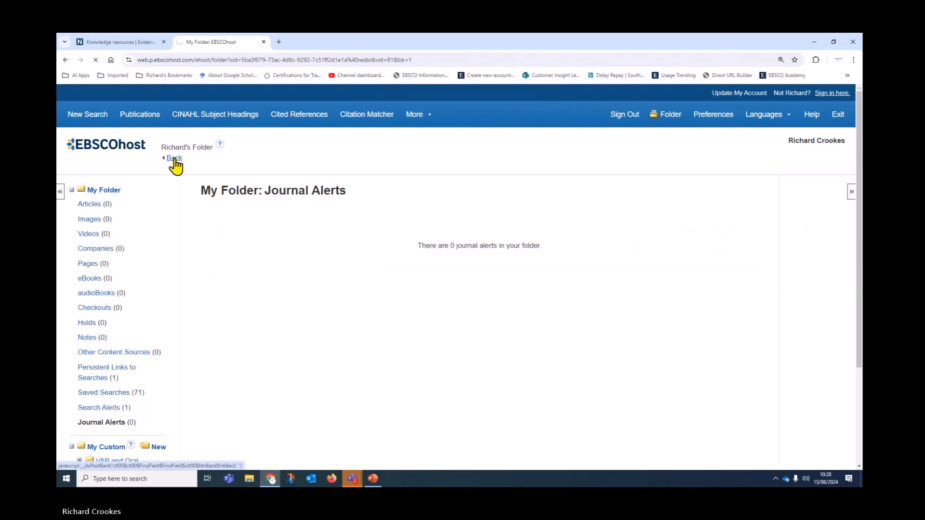
# Step: From a new search, open the search history and view the saved search alerts
pyautogui.click(82, 166)
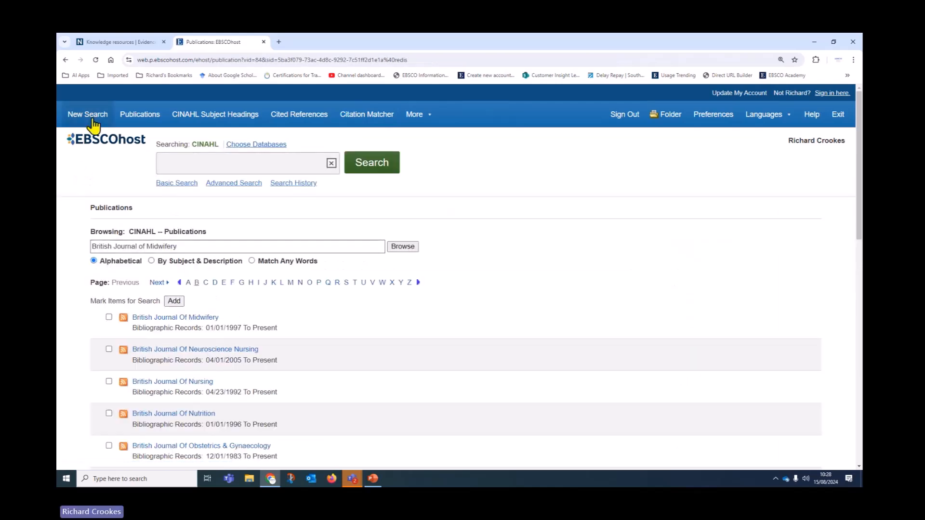
pyautogui.click(81, 118)
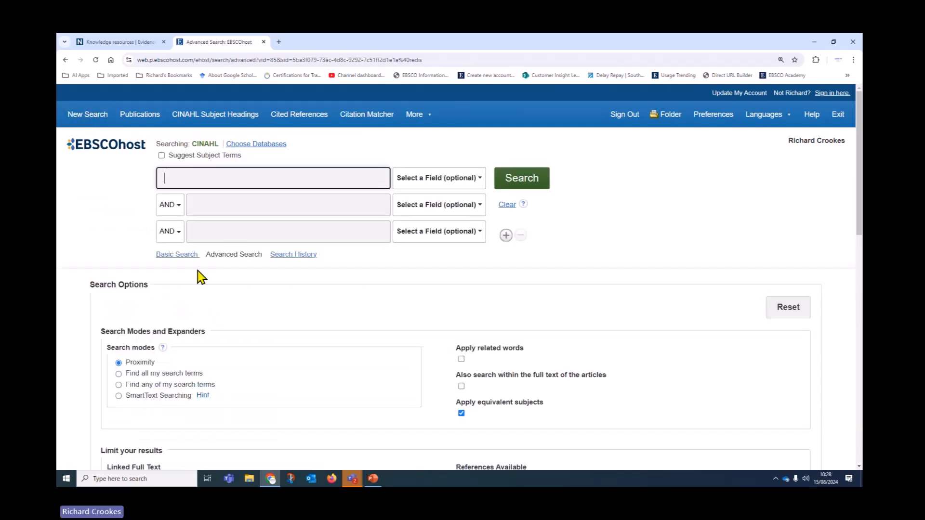
pyautogui.click(288, 256)
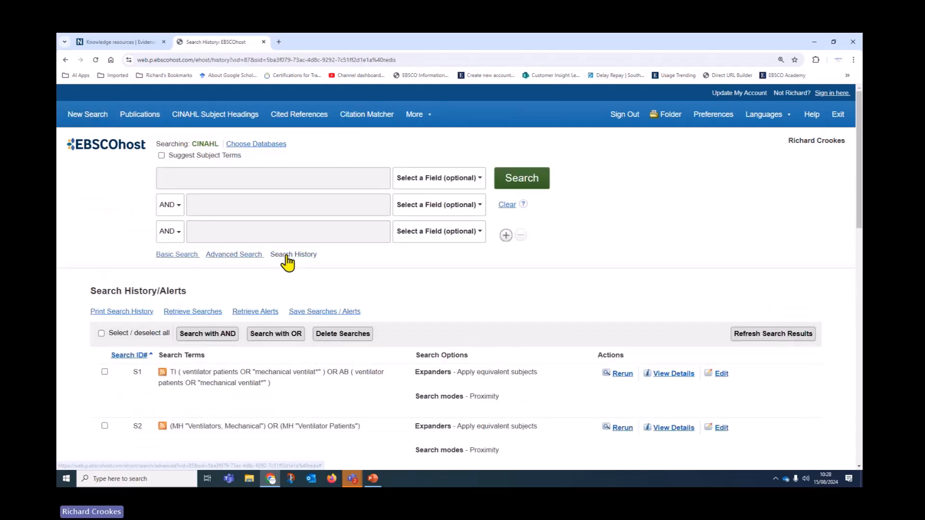
pyautogui.scroll(-1, 499, 263)
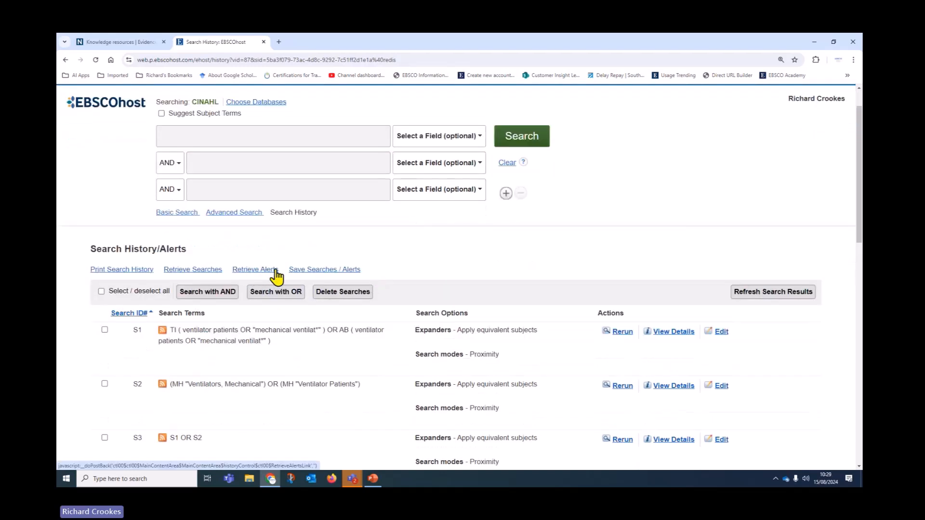
pyautogui.click(249, 269)
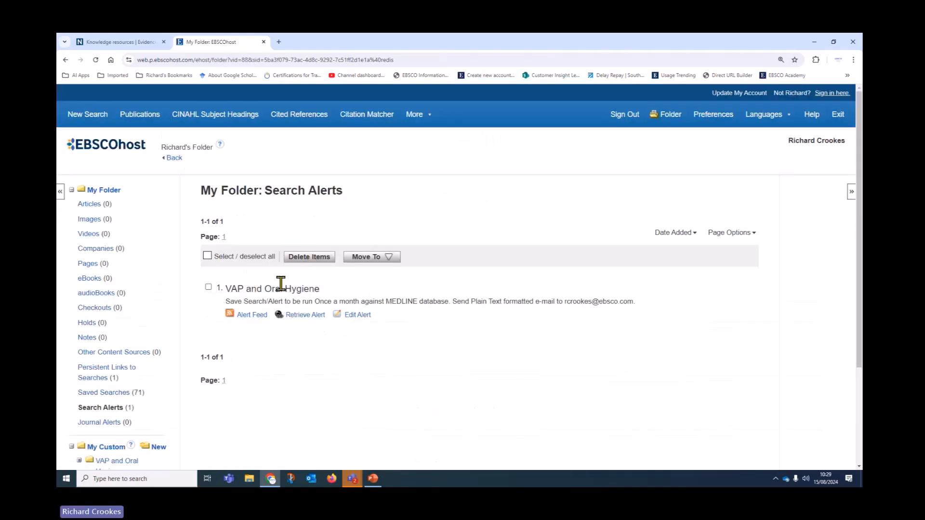
pyautogui.click(175, 159)
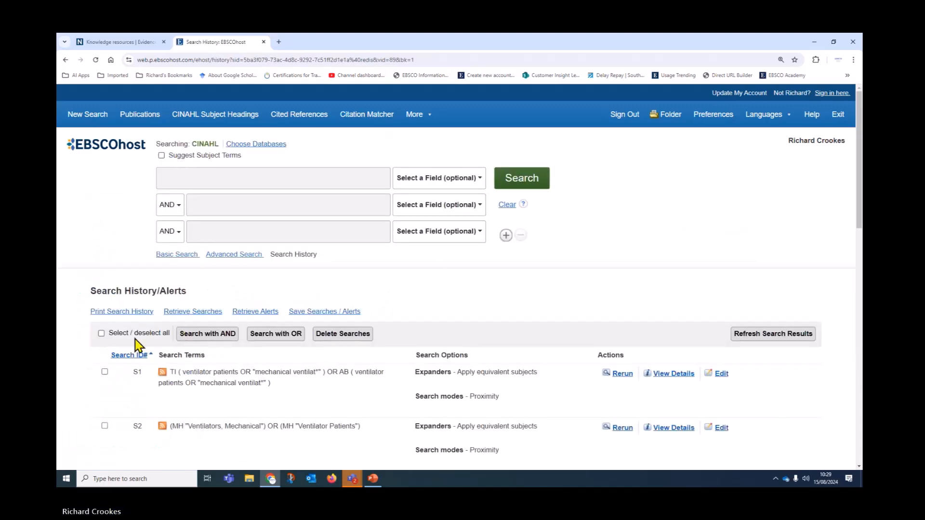
# Step: Delete every line of the CINAHL search history and reopen the now-empty history
pyautogui.click(101, 332)
pyautogui.click(337, 339)
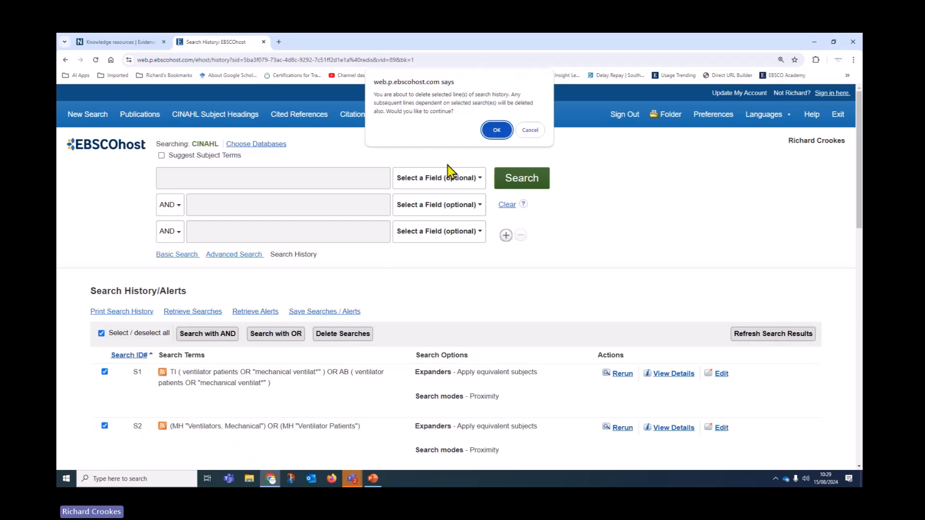
pyautogui.click(487, 129)
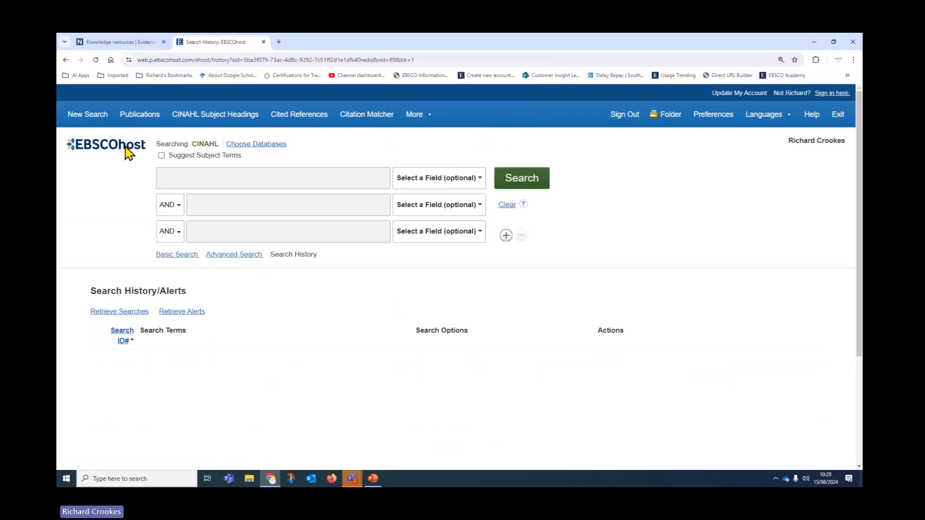
pyautogui.click(89, 115)
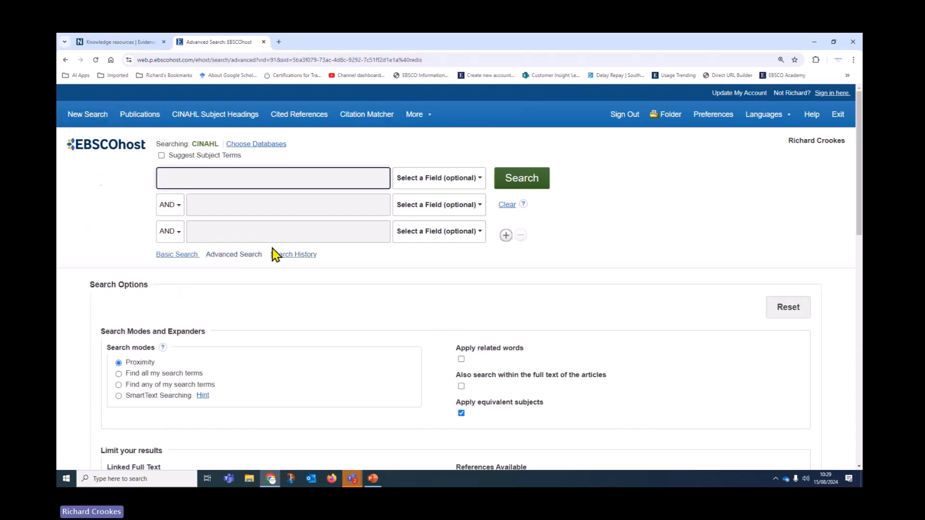
pyautogui.click(288, 256)
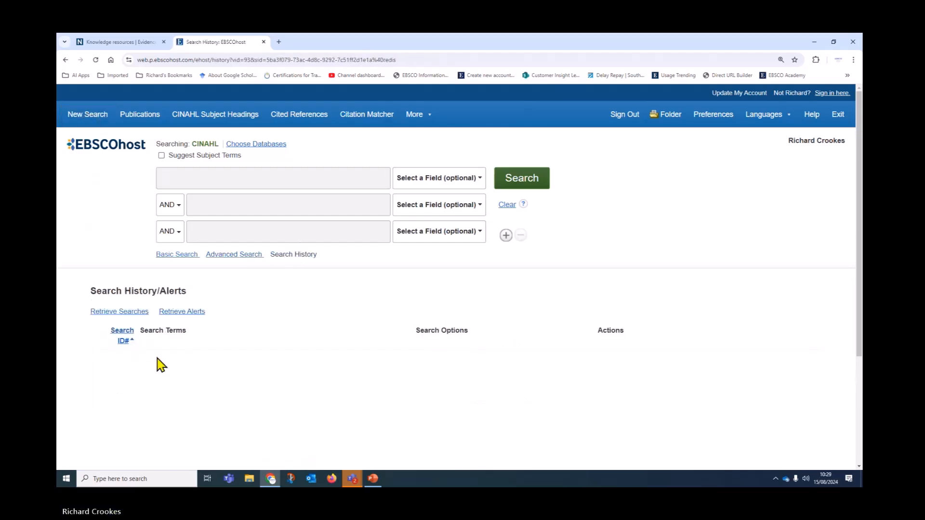
# Step: Retrieve the saved VAP and Oral Hygiene alert into the search history
pyautogui.click(179, 312)
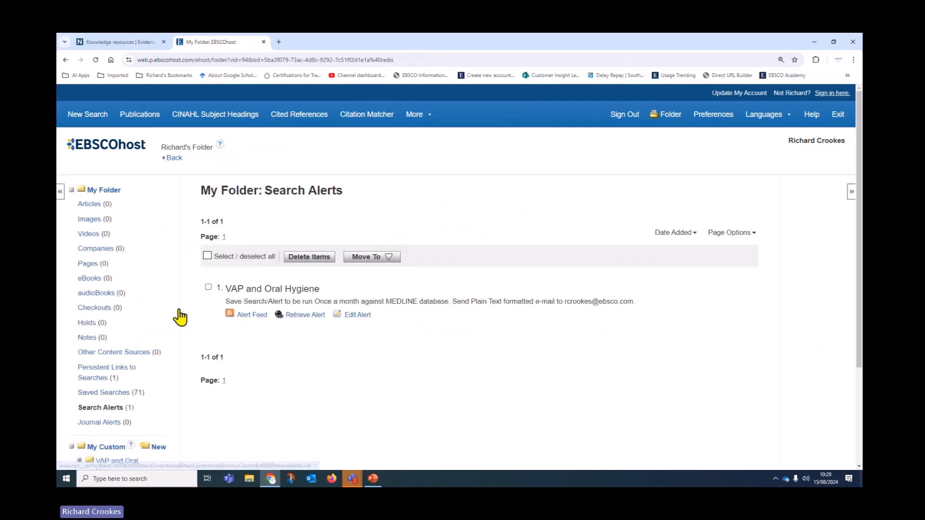
pyautogui.click(208, 287)
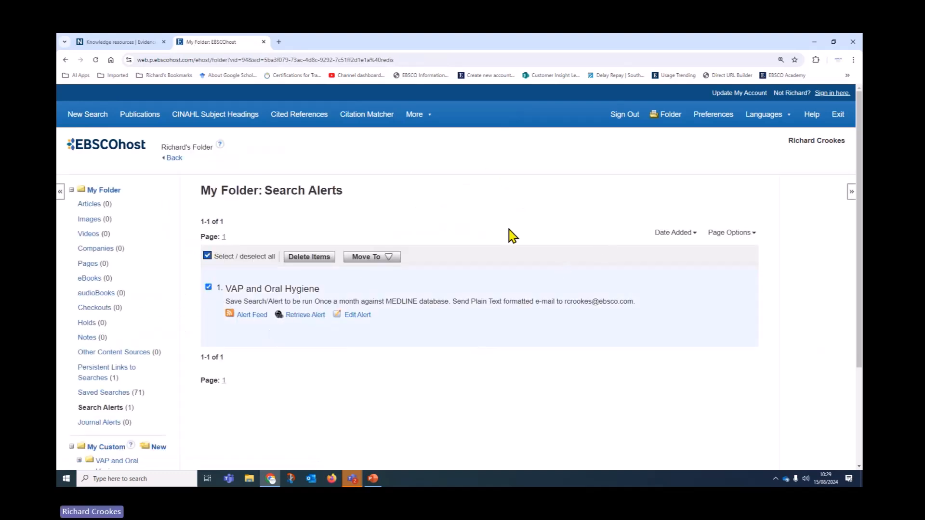
pyautogui.click(314, 316)
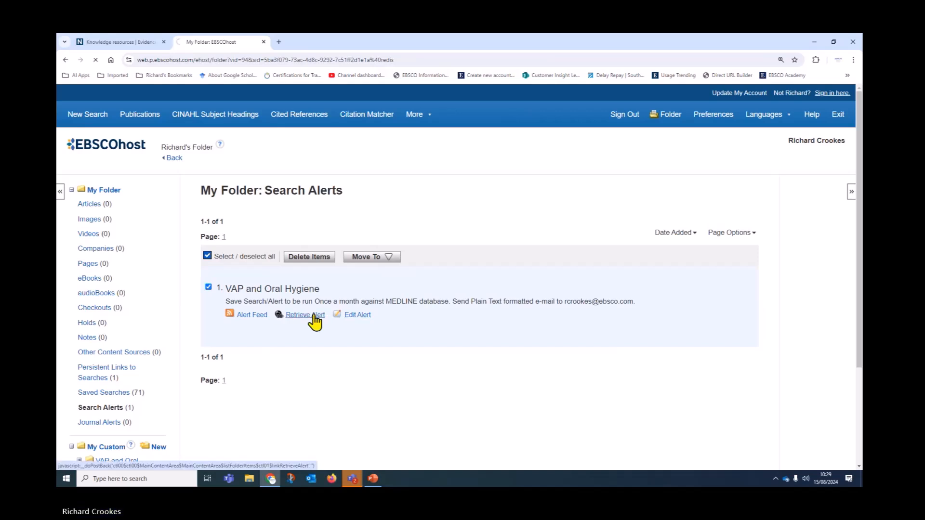
# Step: Select all history lines and refresh their search results, confirming with OK
pyautogui.scroll(-1, 315, 325)
pyautogui.click(101, 292)
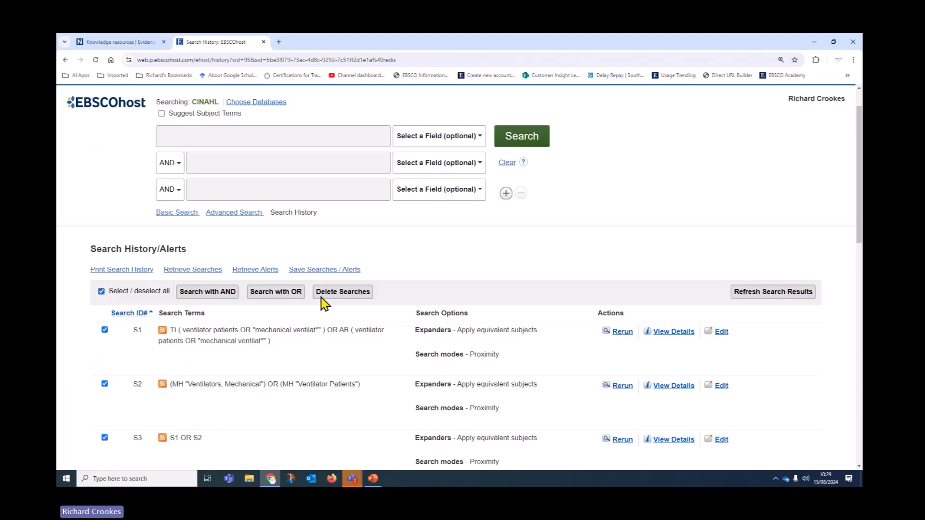
pyautogui.click(754, 295)
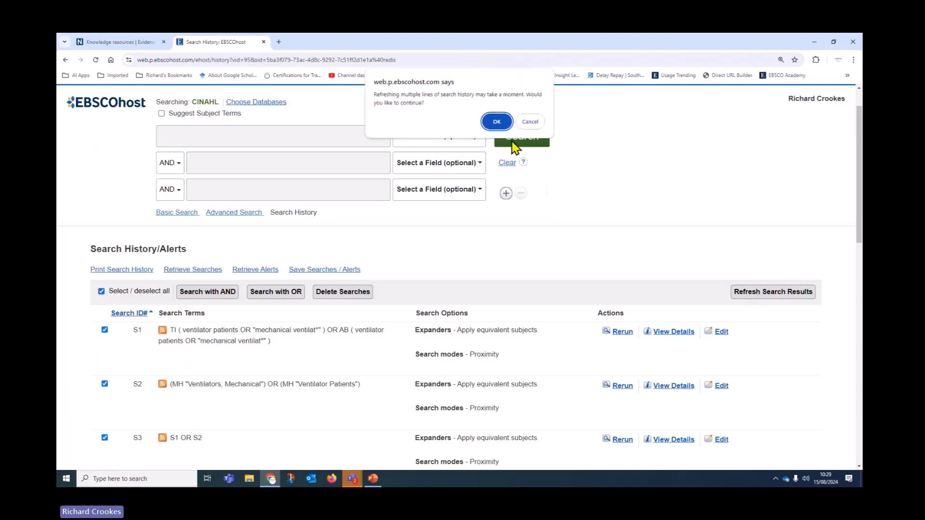
pyautogui.click(499, 120)
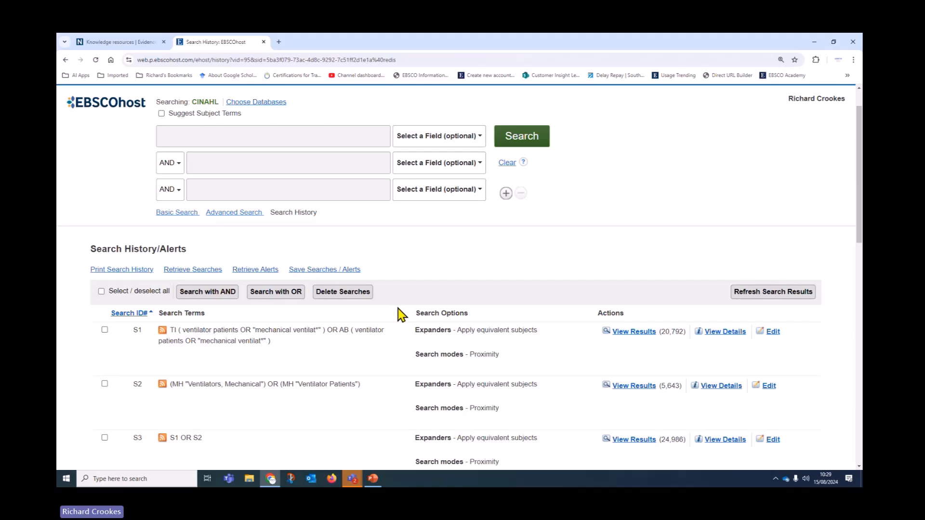
pyautogui.scroll(-8, 398, 309)
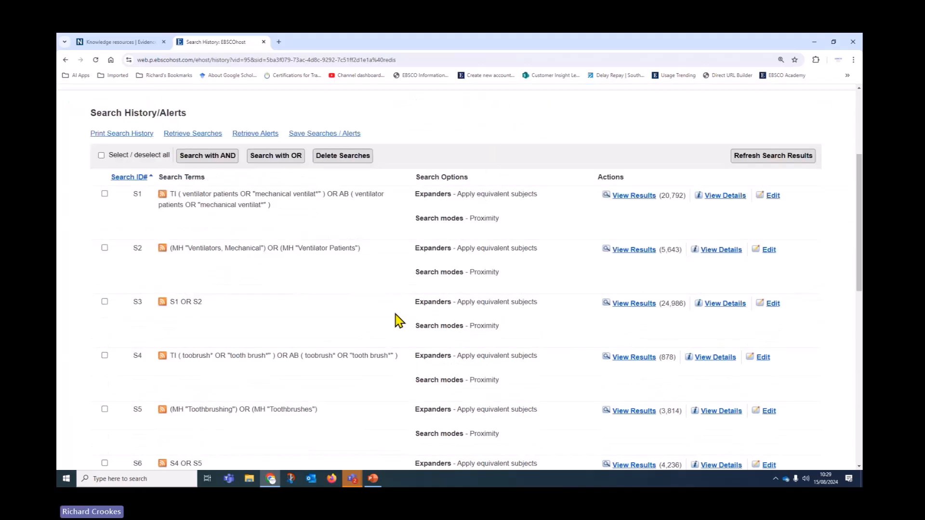
pyautogui.scroll(-2, 396, 322)
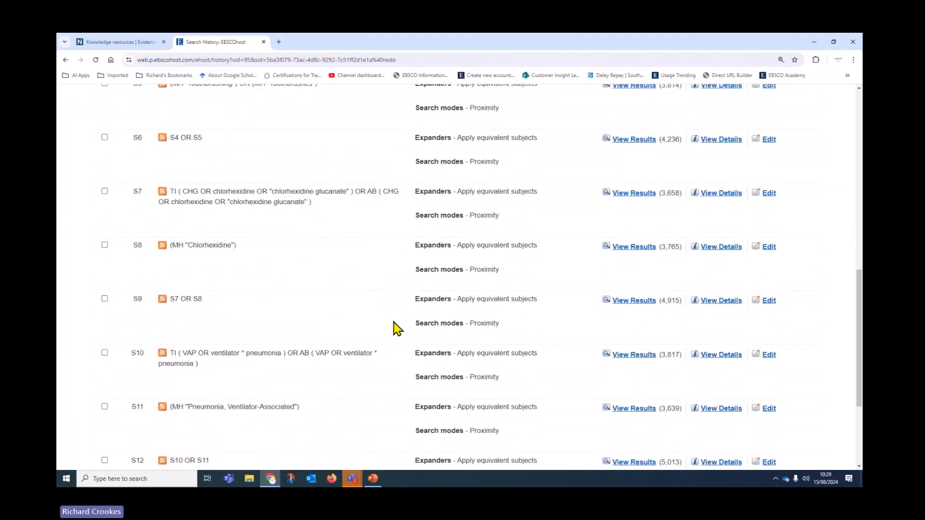
pyautogui.scroll(-2, 394, 332)
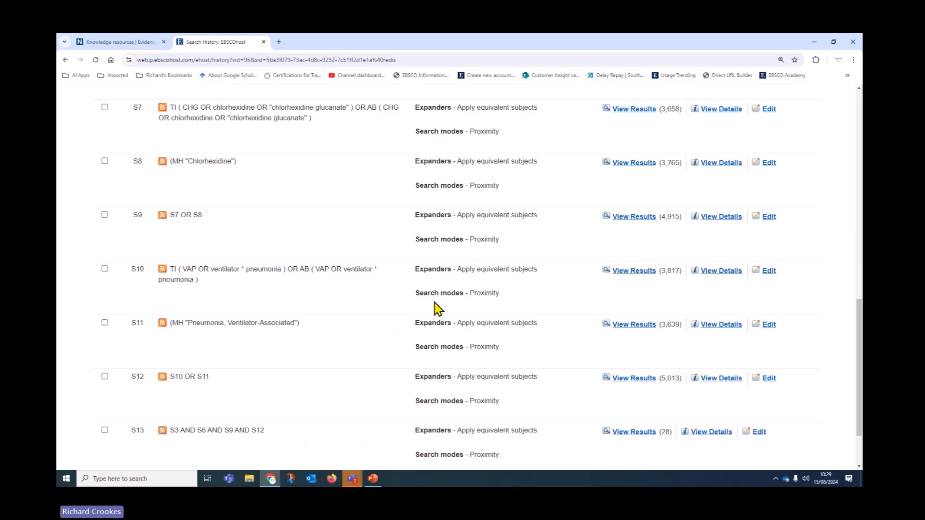
pyautogui.scroll(-3, 424, 294)
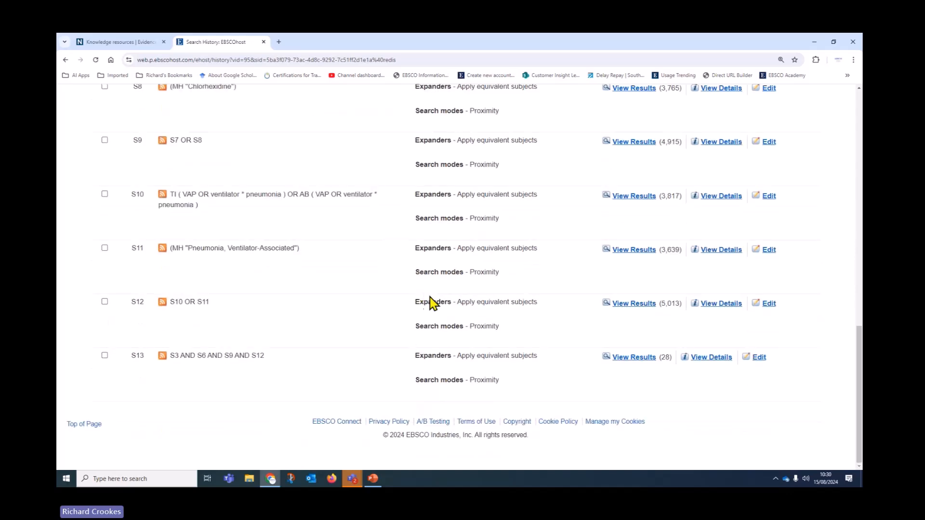
pyautogui.scroll(6, 420, 318)
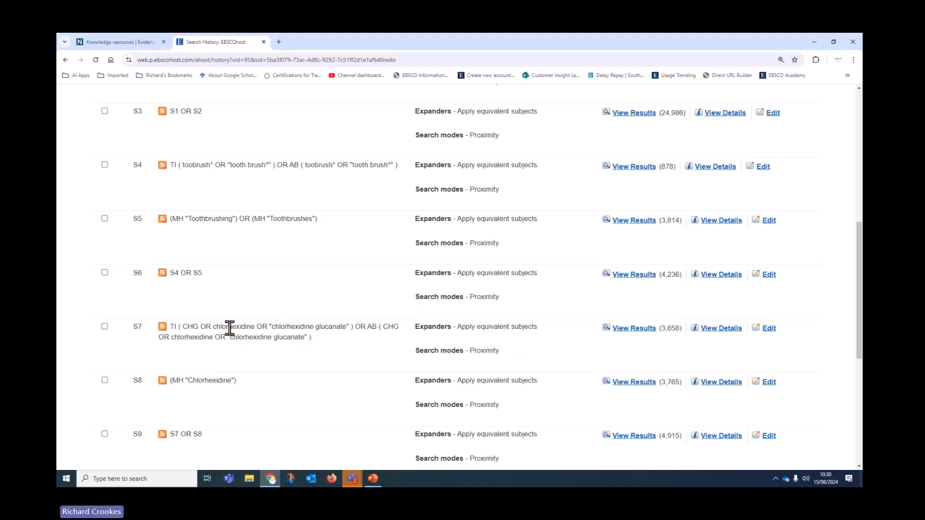
# Step: Delete both 'CHG OR' occurrences from S7's title and abstract terms and save the line
pyautogui.click(770, 333)
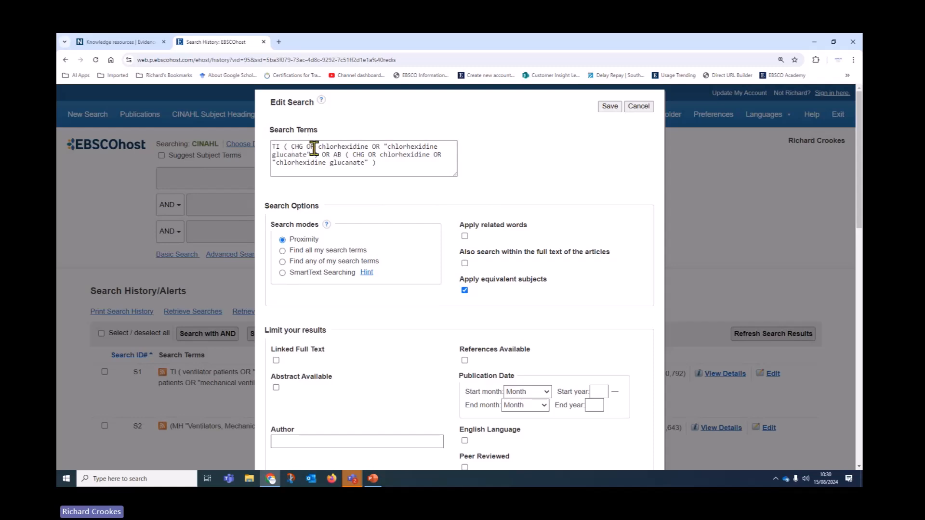
pyautogui.moveTo(317, 147); pyautogui.dragTo(288, 147)
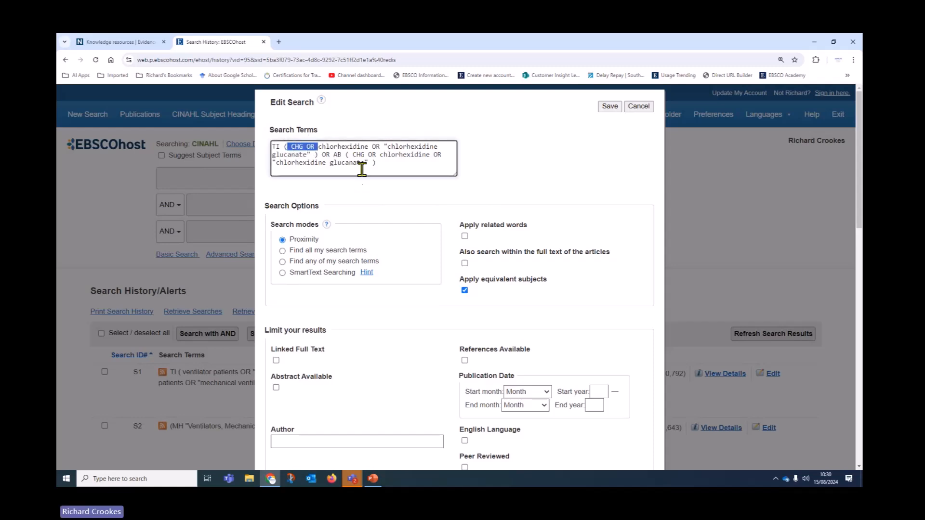
pyautogui.press('Delete')
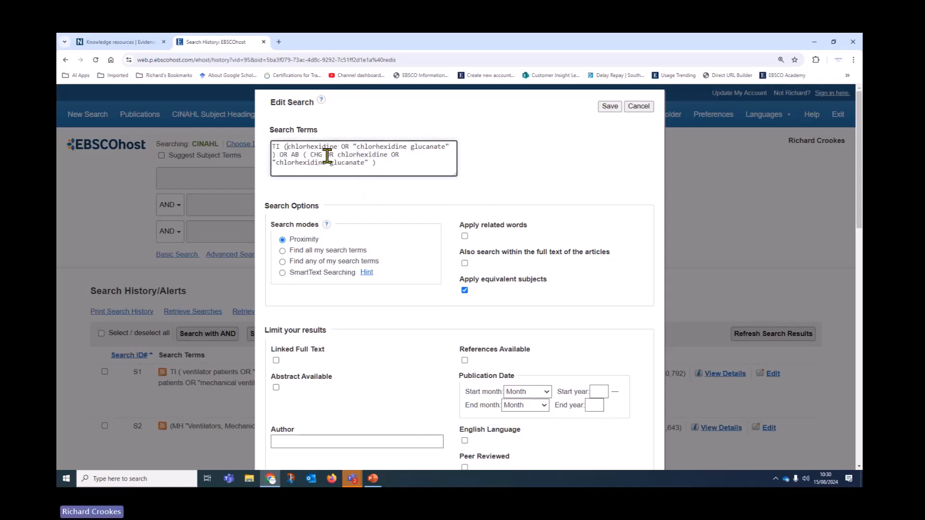
pyautogui.moveTo(338, 154); pyautogui.dragTo(308, 157)
pyautogui.press('Delete')
pyautogui.click(606, 108)
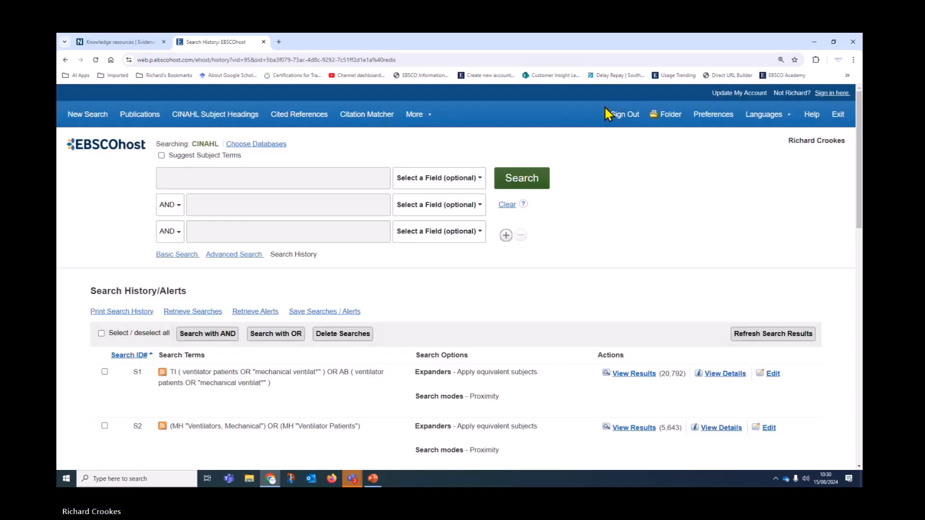
# Step: Refresh every search history line and check that S7 now returns 3,591 results
pyautogui.scroll(-5, 475, 287)
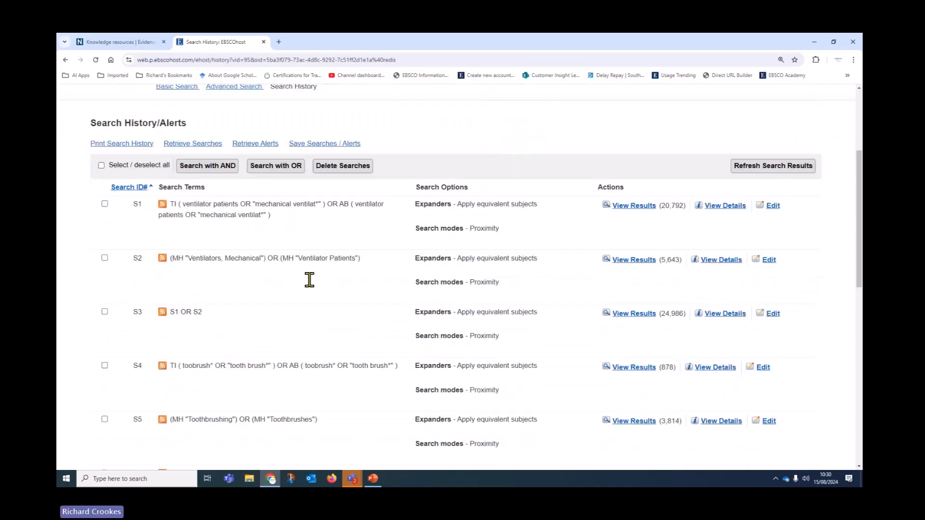
pyautogui.scroll(-3, 329, 248)
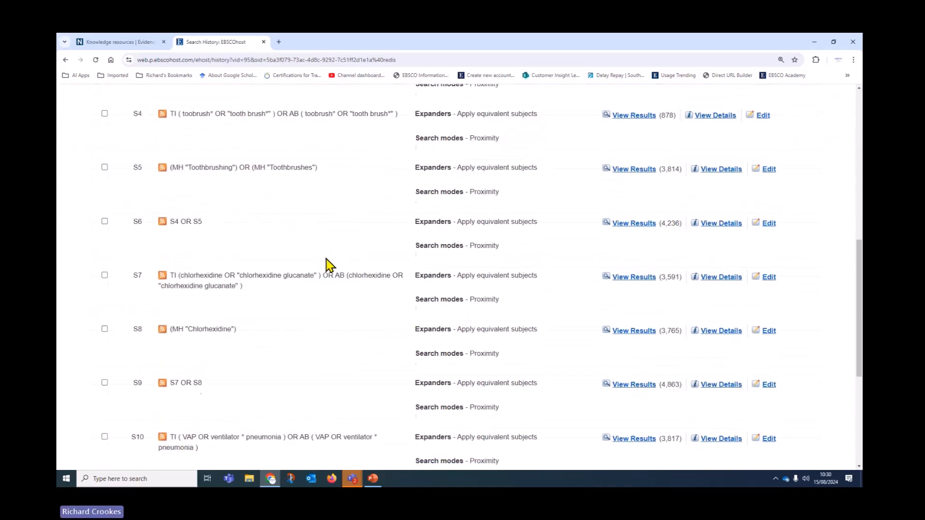
pyautogui.scroll(-2, 336, 263)
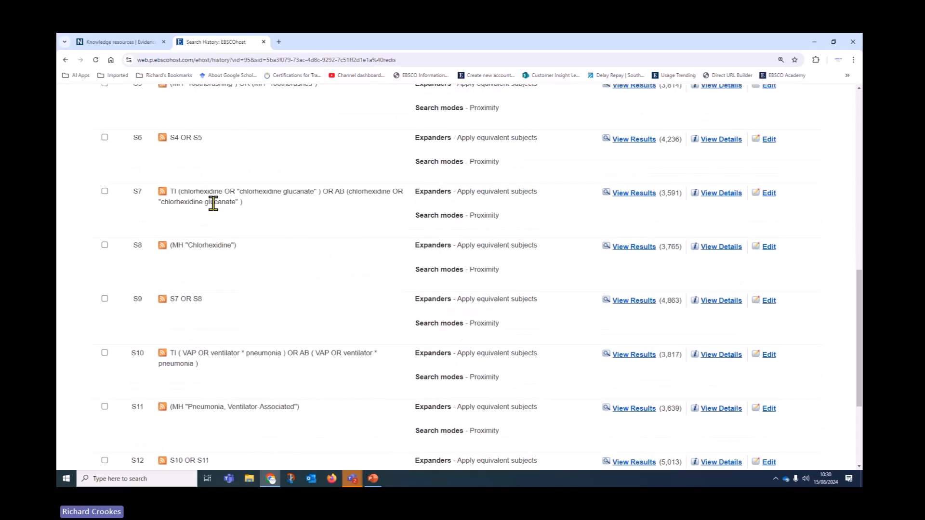
pyautogui.scroll(5, 332, 266)
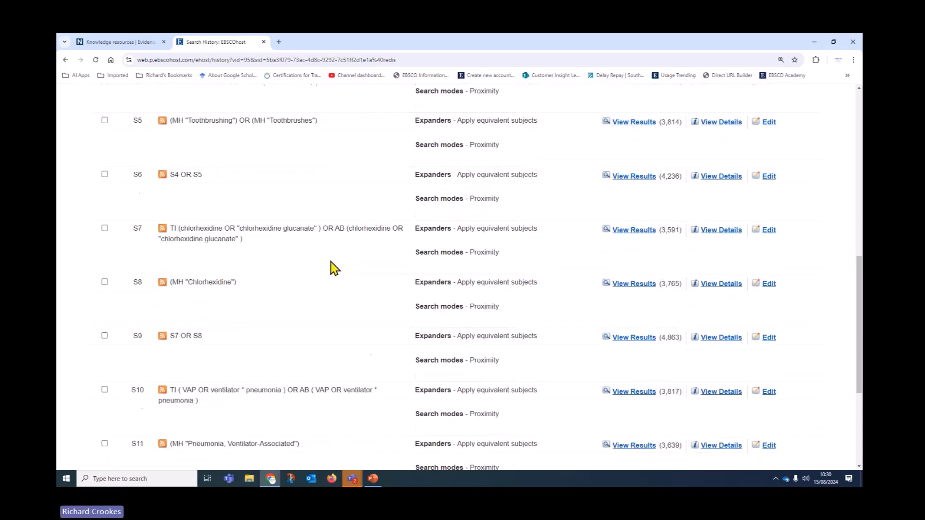
pyautogui.scroll(2, 202, 193)
pyautogui.click(101, 165)
pyautogui.click(741, 168)
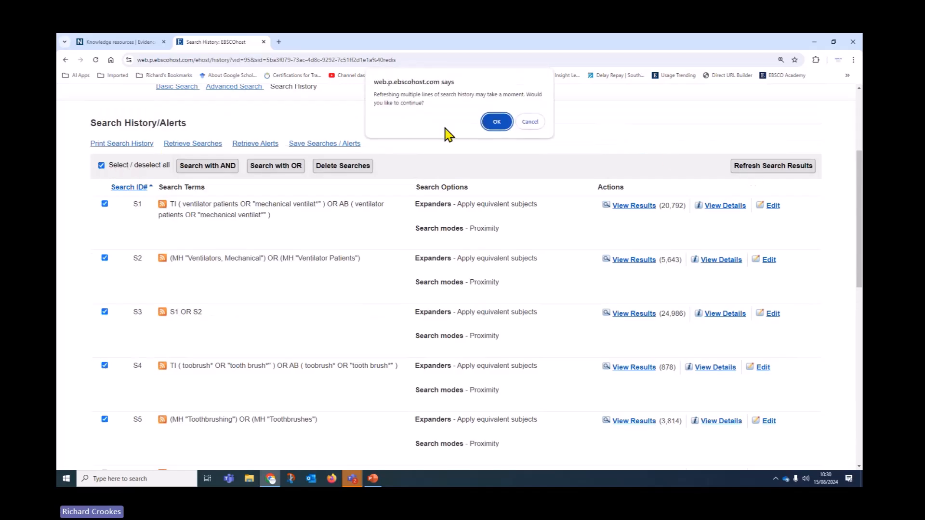
pyautogui.click(493, 124)
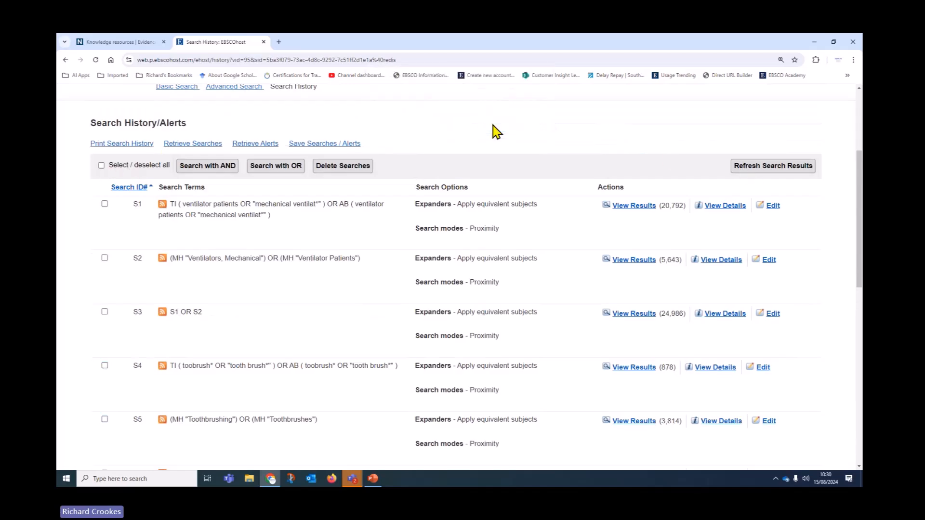
pyautogui.scroll(-10, 479, 260)
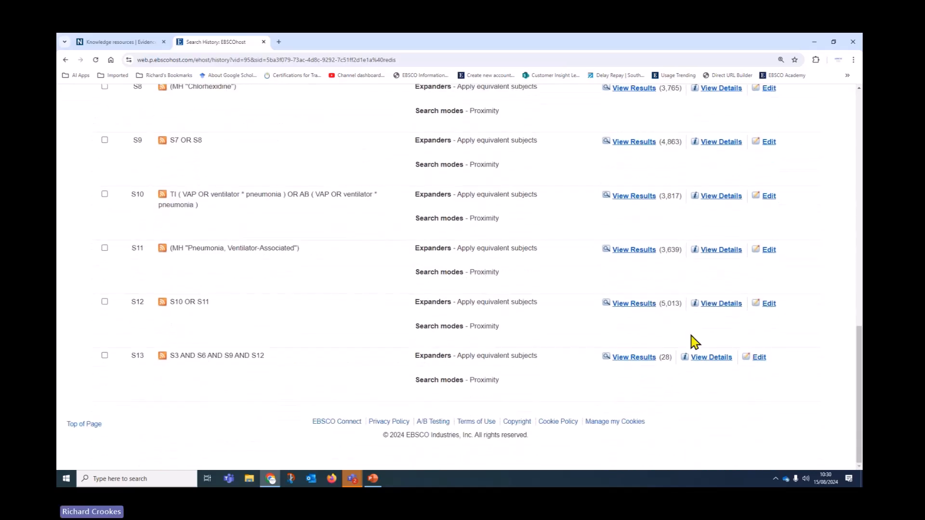
pyautogui.scroll(3, 339, 321)
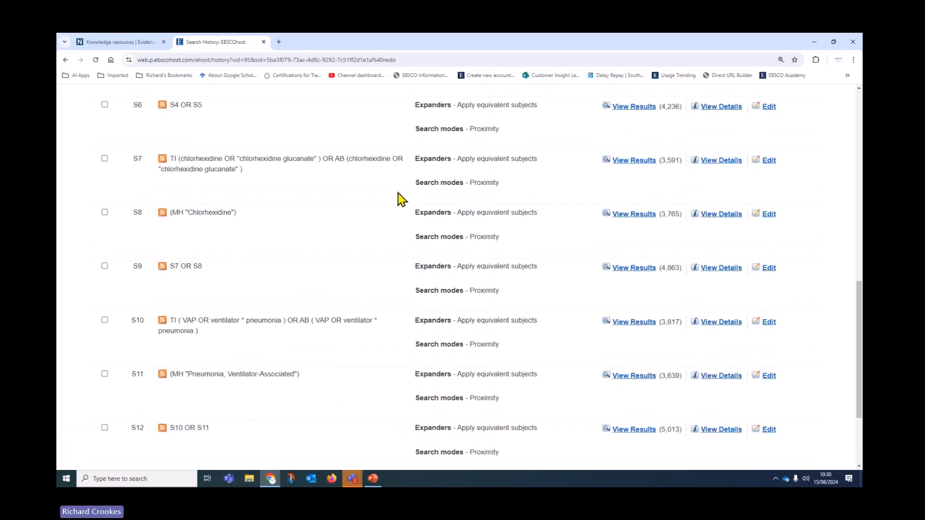
pyautogui.scroll(2, 415, 262)
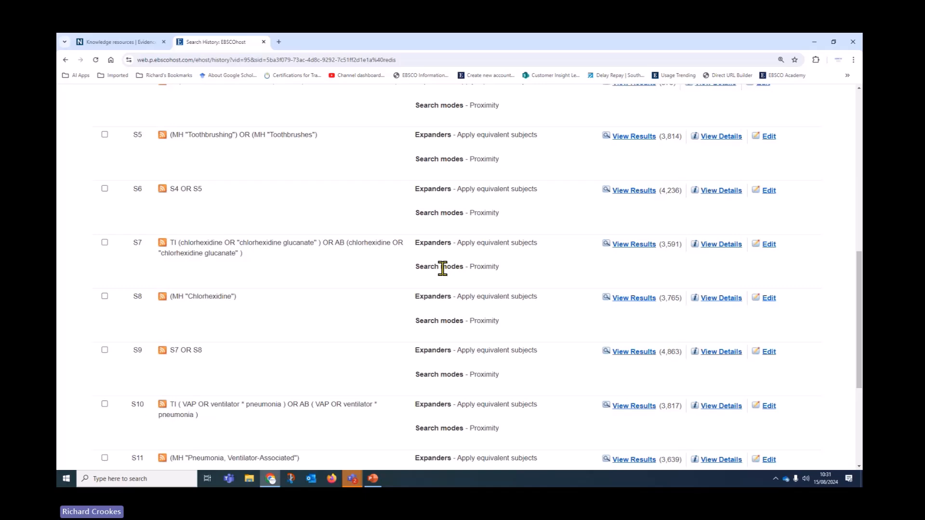
# Step: Review the search history, then open the Save Searches / Alerts form
pyautogui.scroll(10, 361, 279)
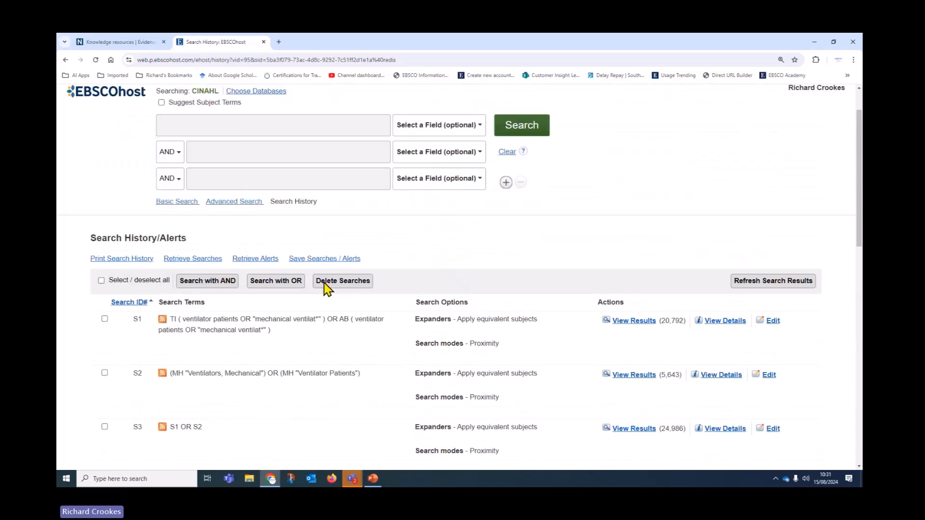
pyautogui.scroll(1, 326, 288)
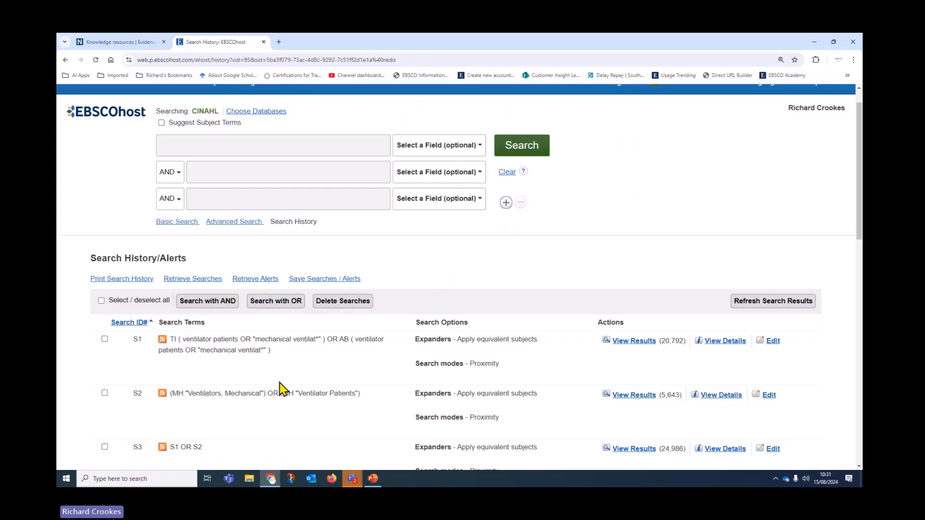
pyautogui.scroll(-1, 296, 295)
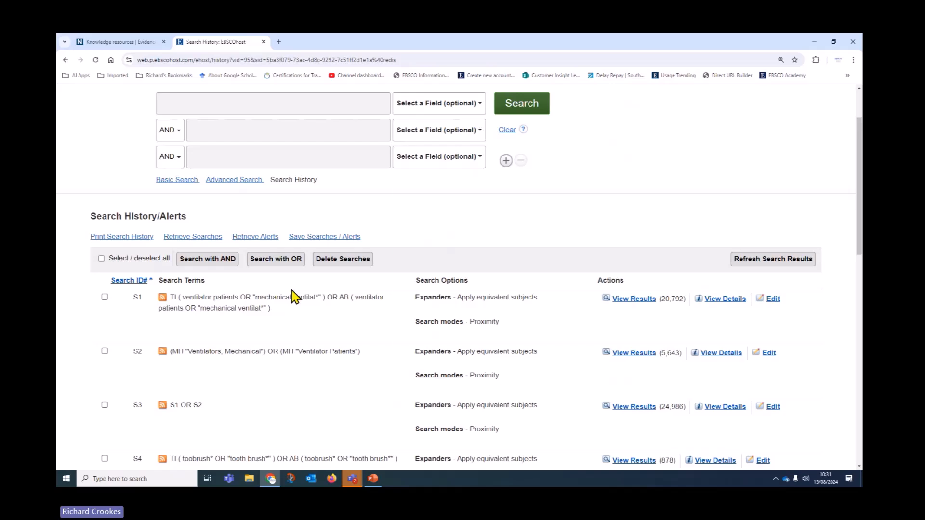
pyautogui.scroll(-4, 294, 299)
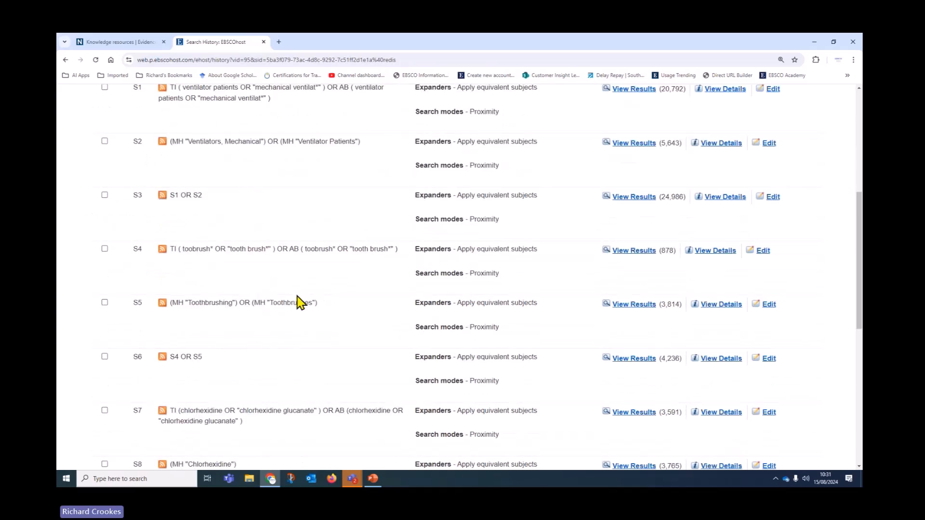
pyautogui.scroll(-2, 282, 304)
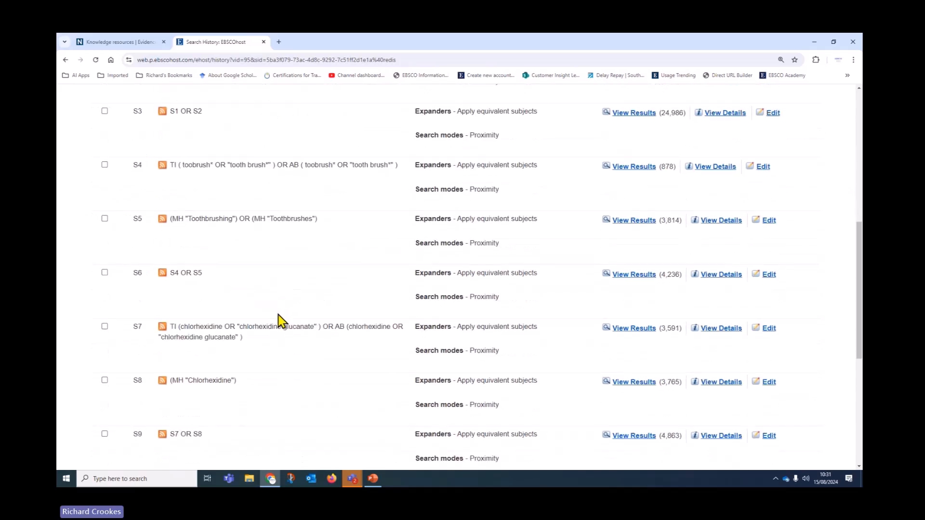
pyautogui.scroll(-1, 282, 320)
pyautogui.scroll(7, 279, 320)
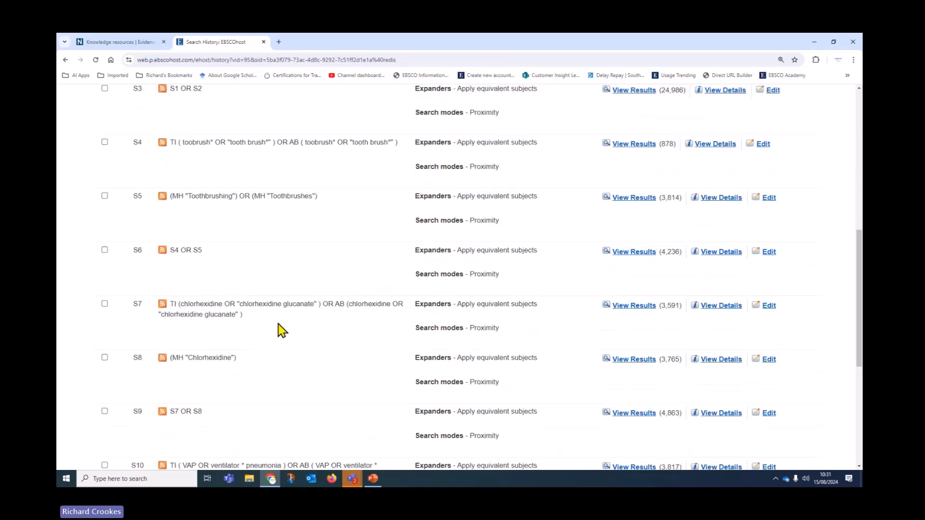
pyautogui.click(326, 281)
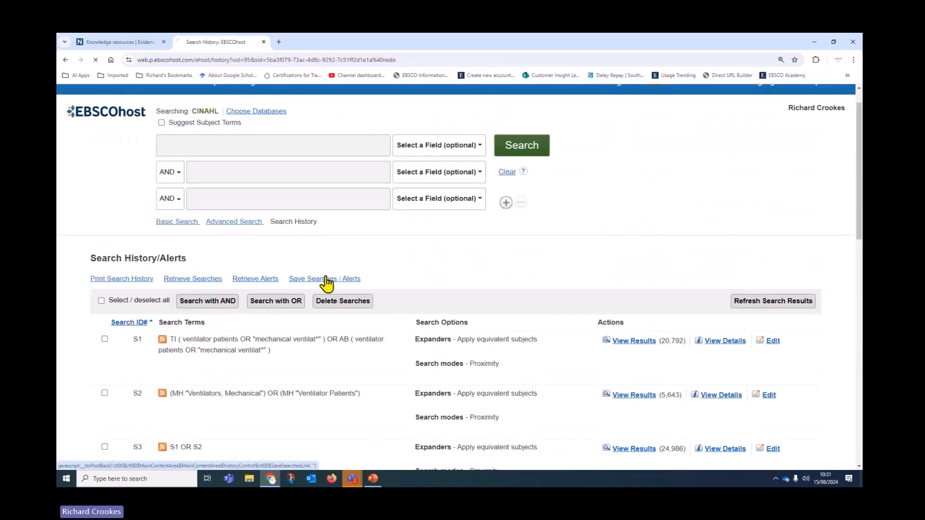
pyautogui.scroll(-7, 341, 299)
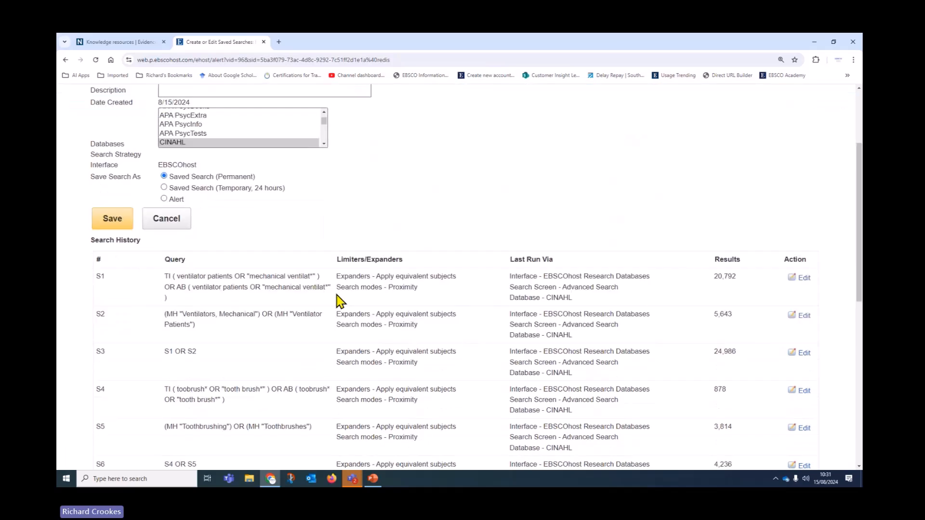
pyautogui.scroll(-4, 336, 308)
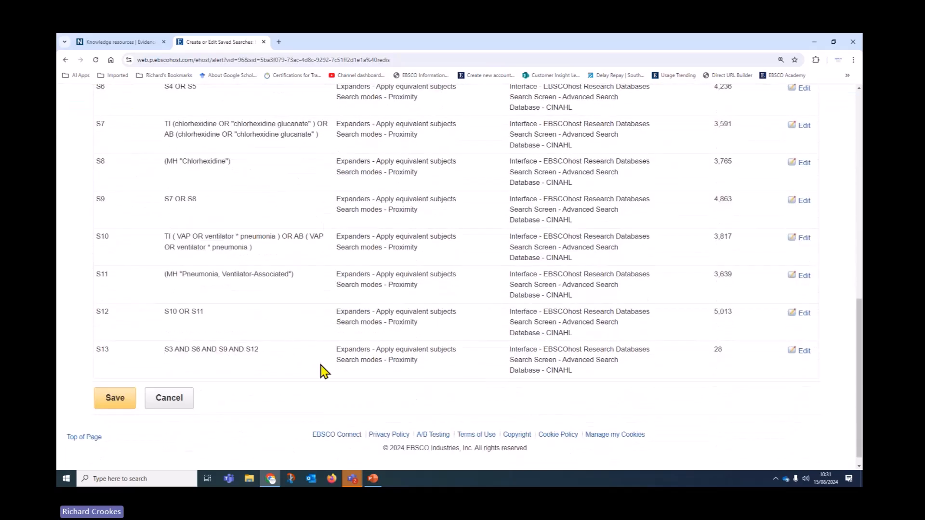
# Step: Limit S13 to English Language, cutting its results from 28 to 23
pyautogui.click(804, 351)
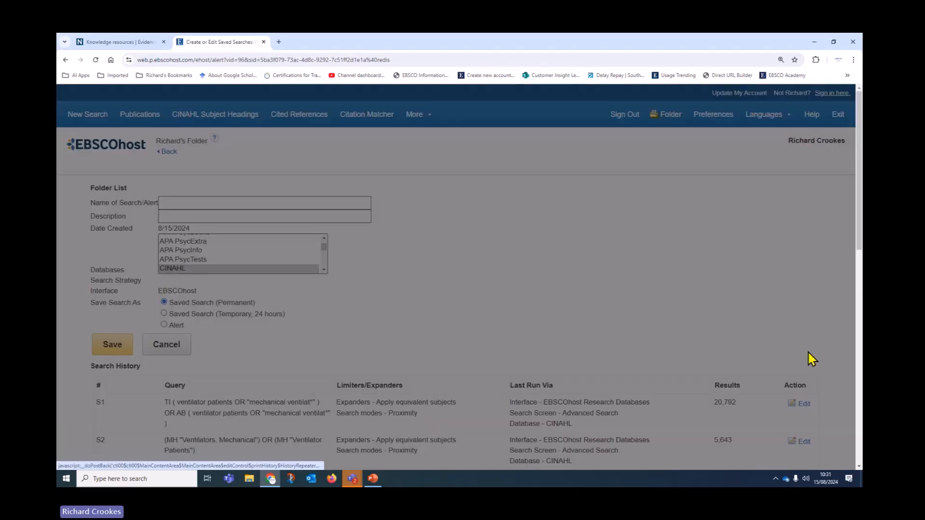
pyautogui.scroll(-3, 397, 289)
pyautogui.scroll(-3, 397, 319)
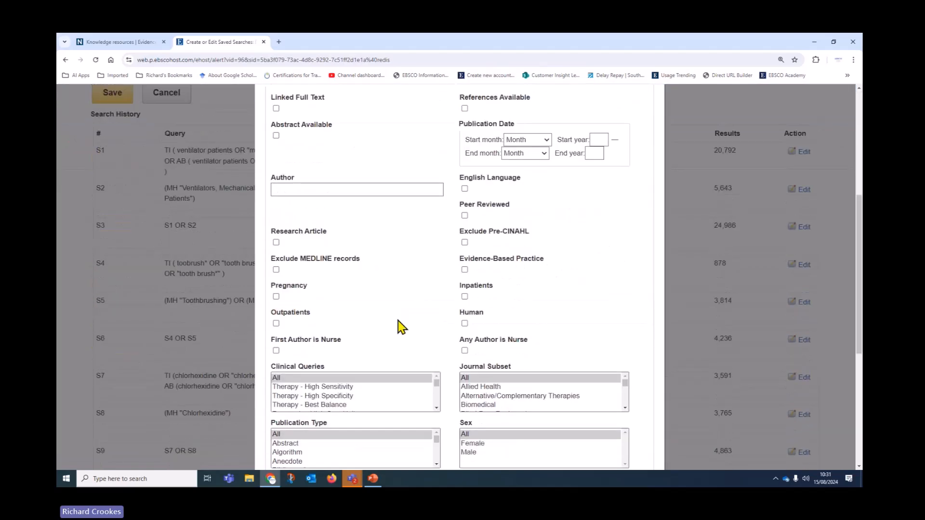
pyautogui.click(464, 188)
pyautogui.scroll(-3, 558, 403)
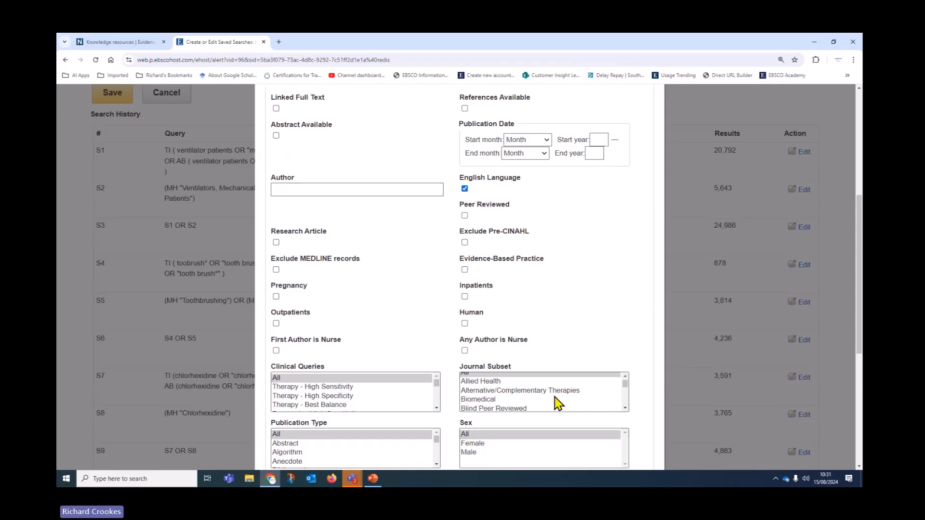
pyautogui.scroll(-6, 571, 409)
pyautogui.click(610, 372)
pyautogui.scroll(-10, 592, 351)
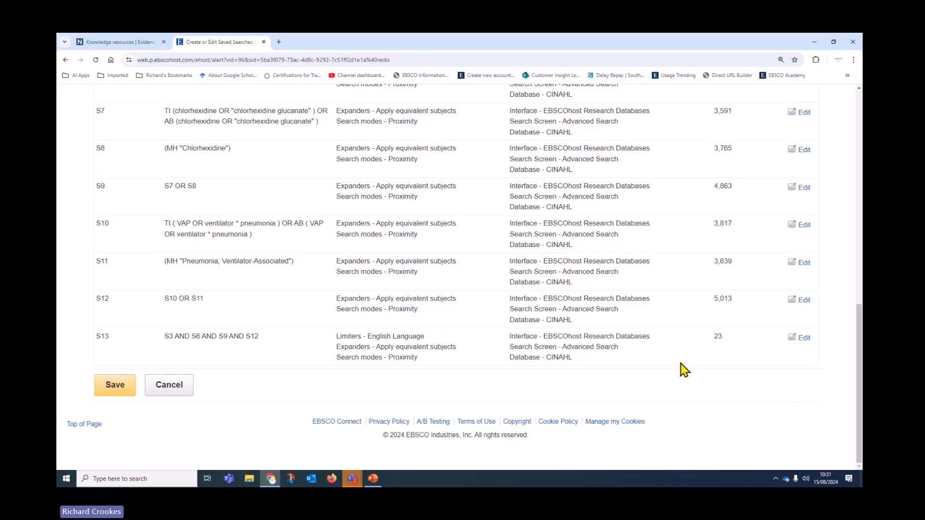
pyautogui.scroll(4, 487, 376)
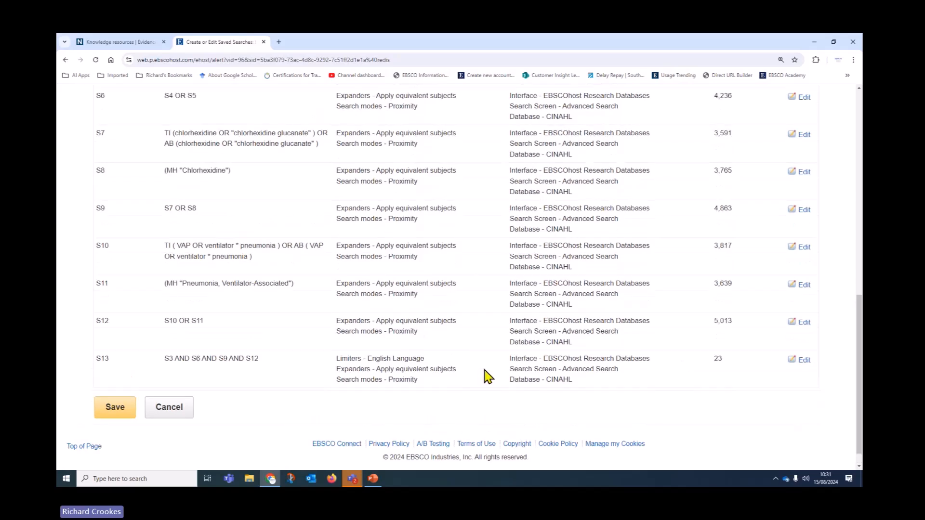
pyautogui.scroll(8, 487, 376)
# Step: Save the search as 'VAP and Oral Hygiene Part 2', kept temporarily for 24 hours
pyautogui.click(266, 189)
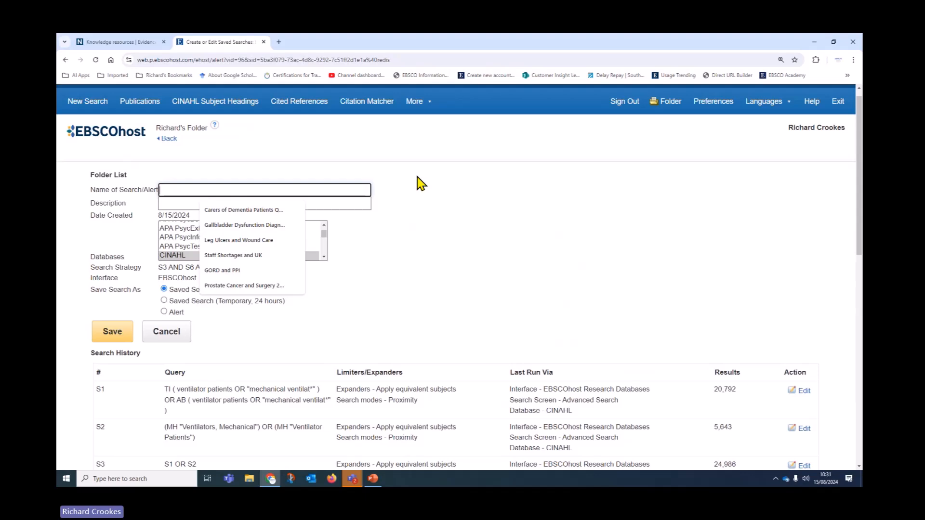
pyautogui.write('VAP and')
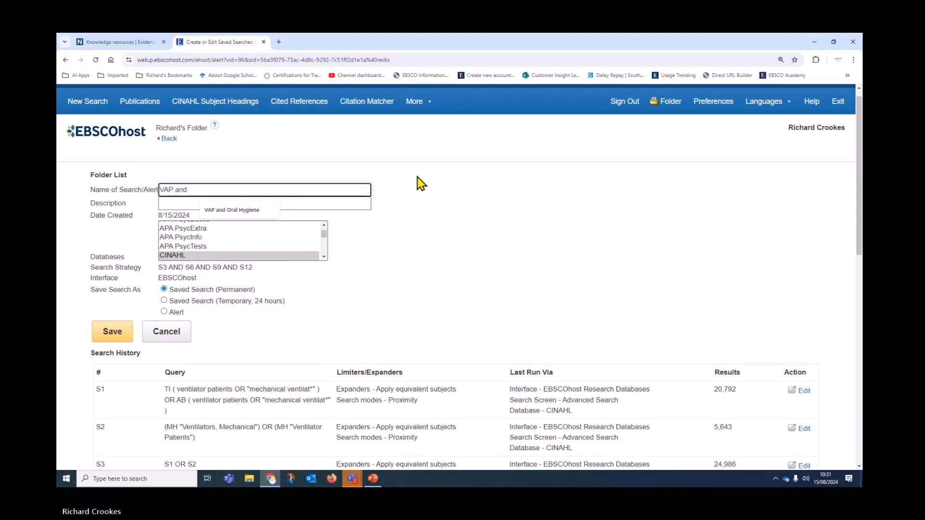
pyautogui.click(266, 211)
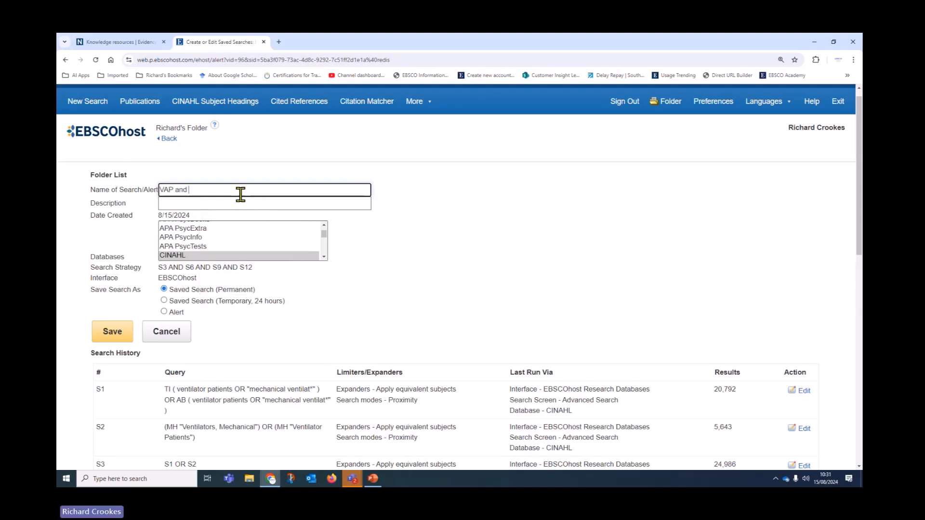
pyautogui.write('Oral ')
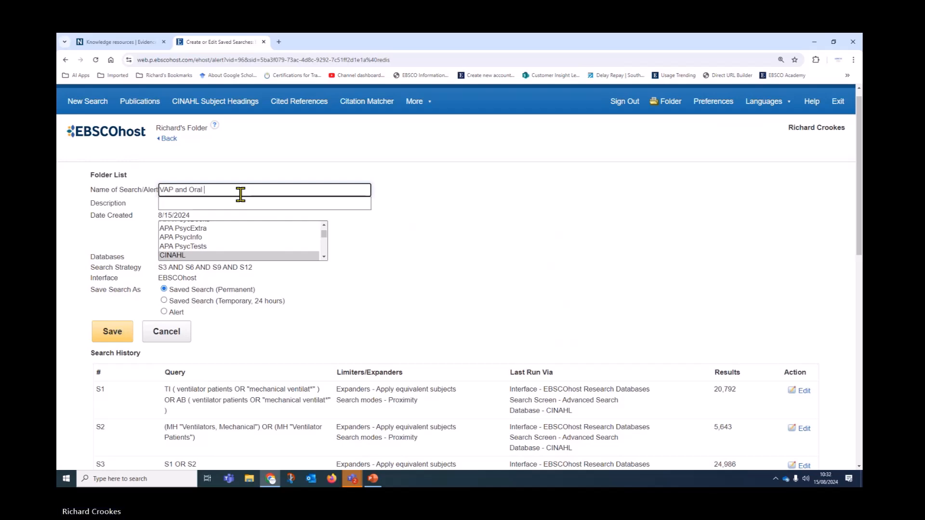
pyautogui.write('Hygiene Part2')
pyautogui.scroll(-3, 578, 204)
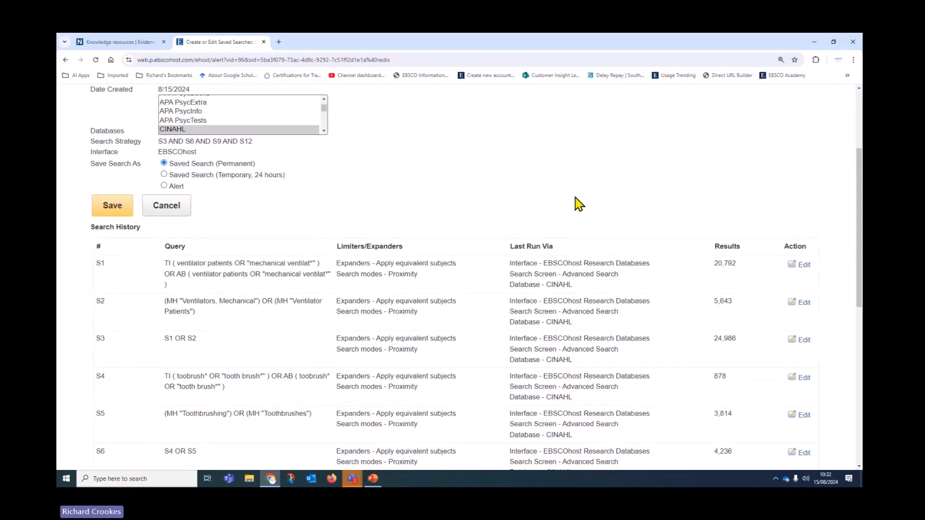
pyautogui.click(165, 174)
pyautogui.click(112, 212)
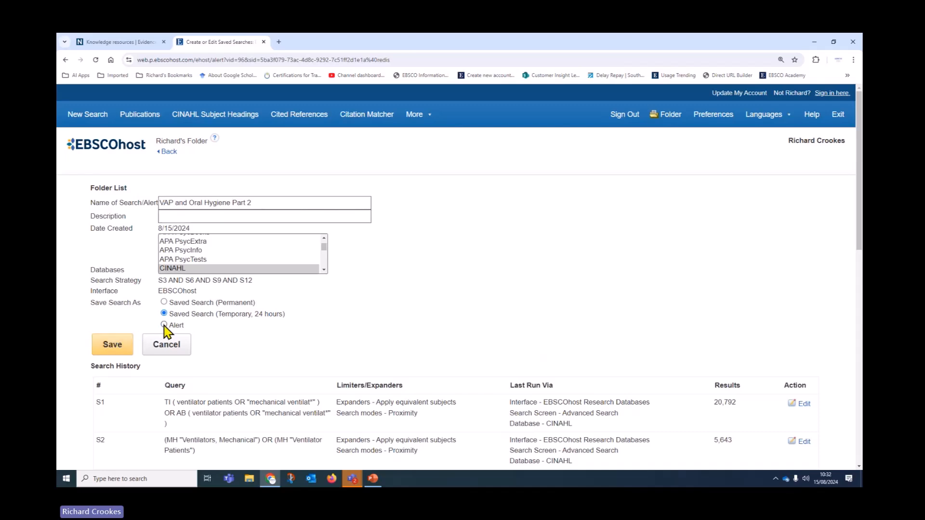
pyautogui.click(121, 351)
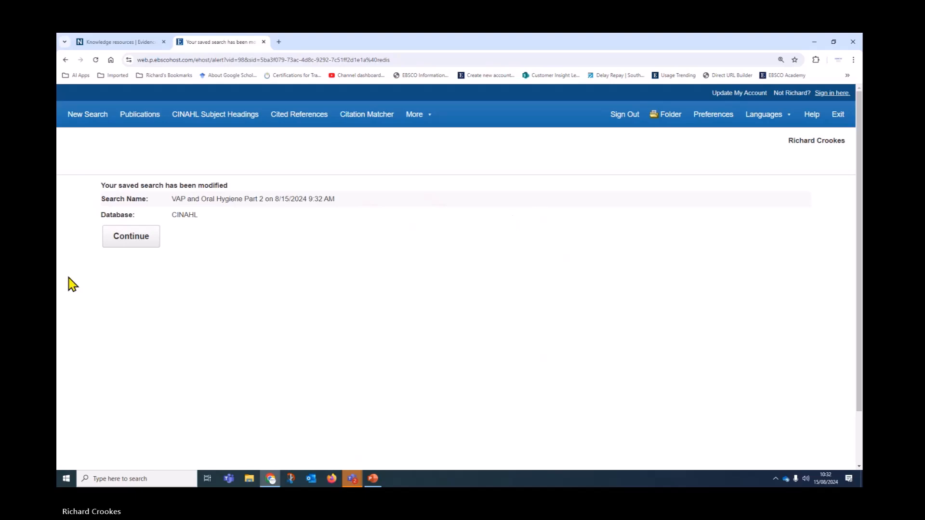
# Step: Continue to the saved searches folder, then start a fresh empty CINAHL Advanced Search
pyautogui.click(136, 243)
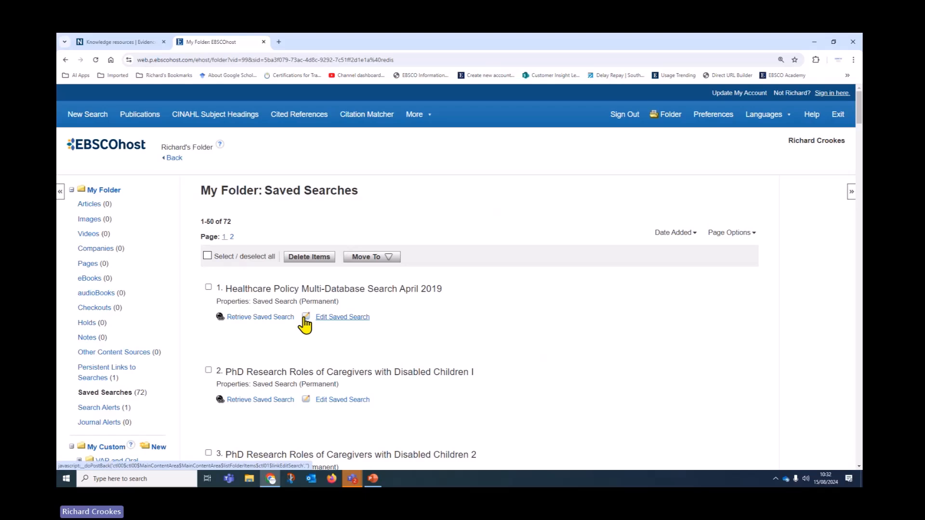
pyautogui.click(91, 119)
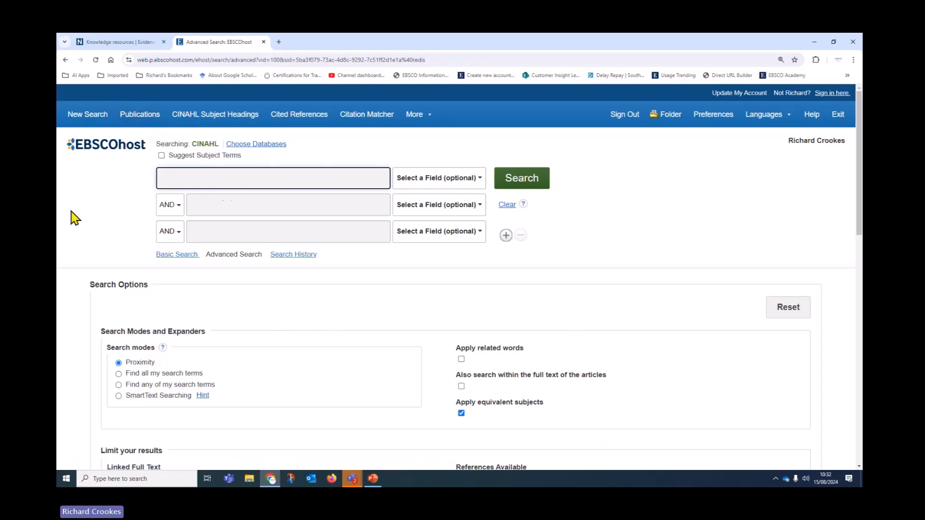
# Step: Open EBSCOhost Help and move it into a main browser tab
pyautogui.click(810, 118)
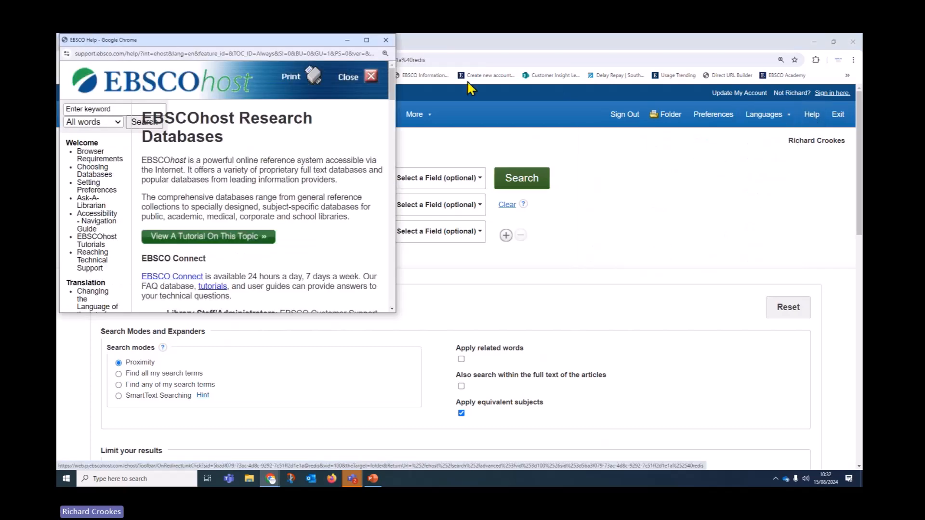
pyautogui.moveTo(306, 39); pyautogui.dragTo(328, 80)
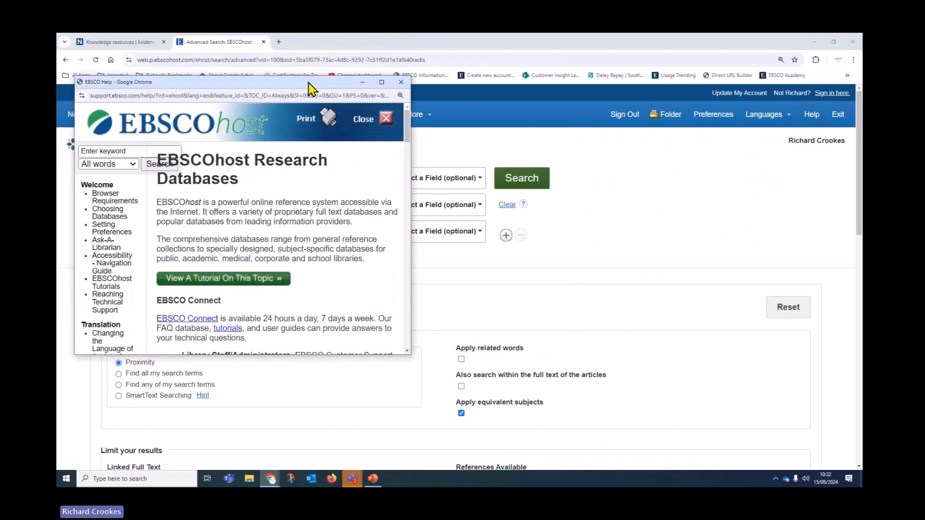
pyautogui.click(391, 96)
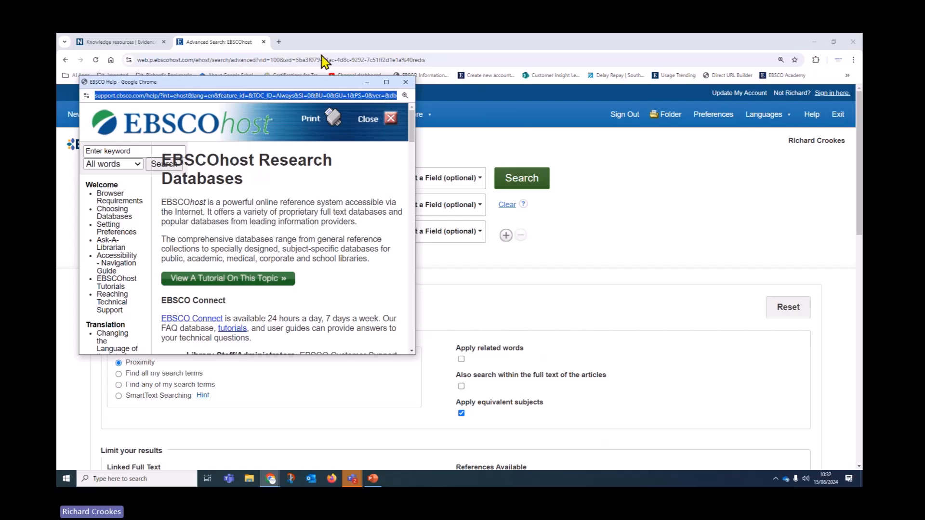
pyautogui.click(387, 82)
pyautogui.moveTo(325, 68); pyautogui.dragTo(442, 120)
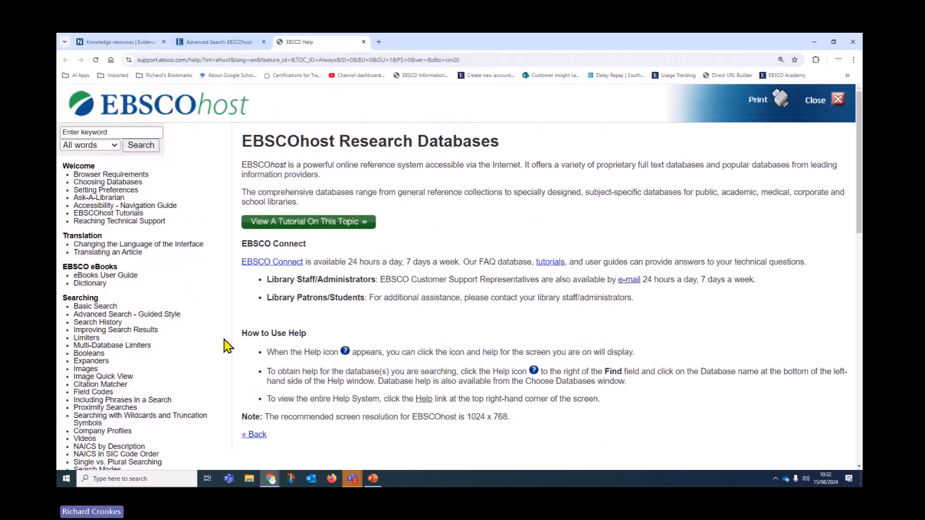
# Step: Read through the 'Saving a Search as an Alert' page and its Create Alert example
pyautogui.scroll(-2, 224, 346)
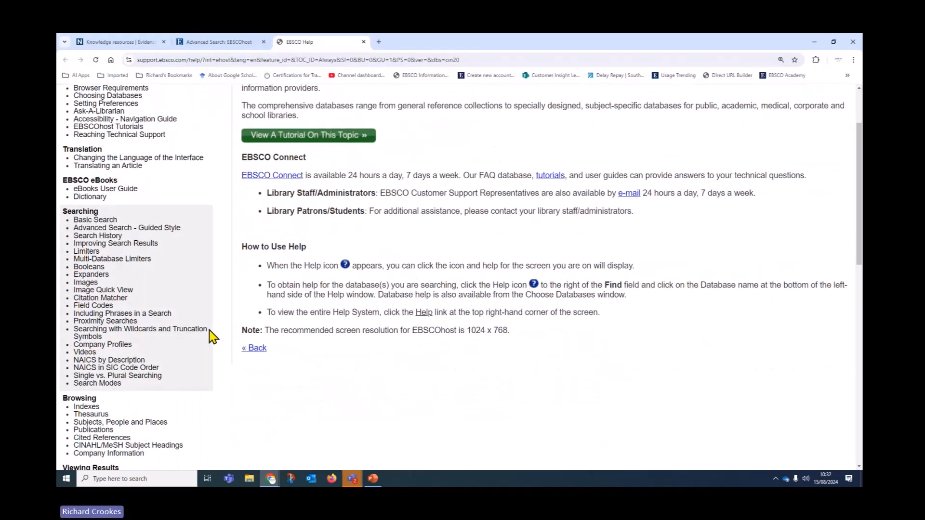
pyautogui.scroll(-5, 215, 337)
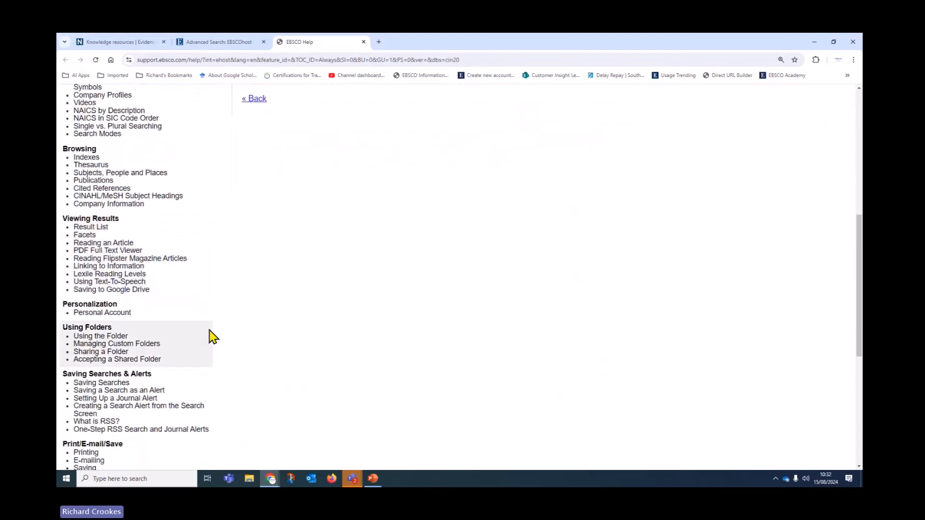
pyautogui.scroll(-1, 212, 336)
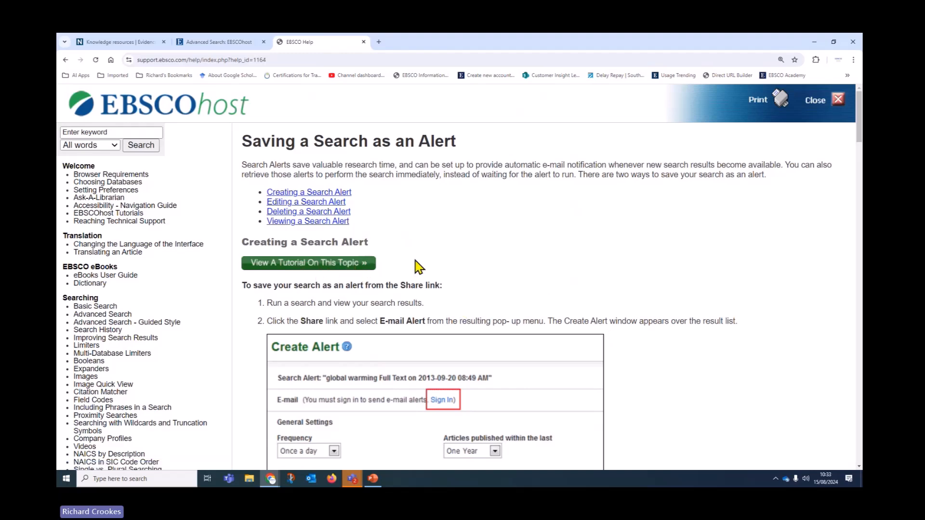
pyautogui.scroll(-2, 761, 340)
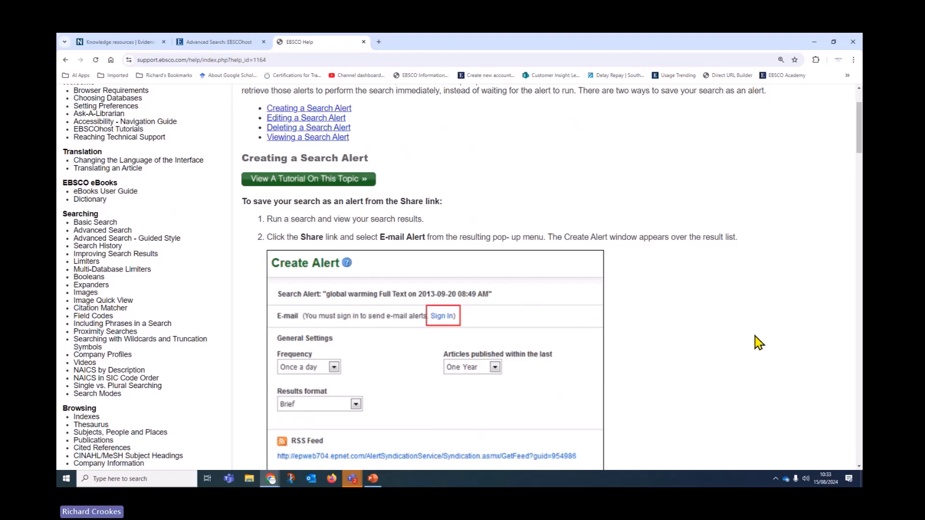
pyautogui.scroll(-6, 756, 347)
pyautogui.scroll(-4, 754, 352)
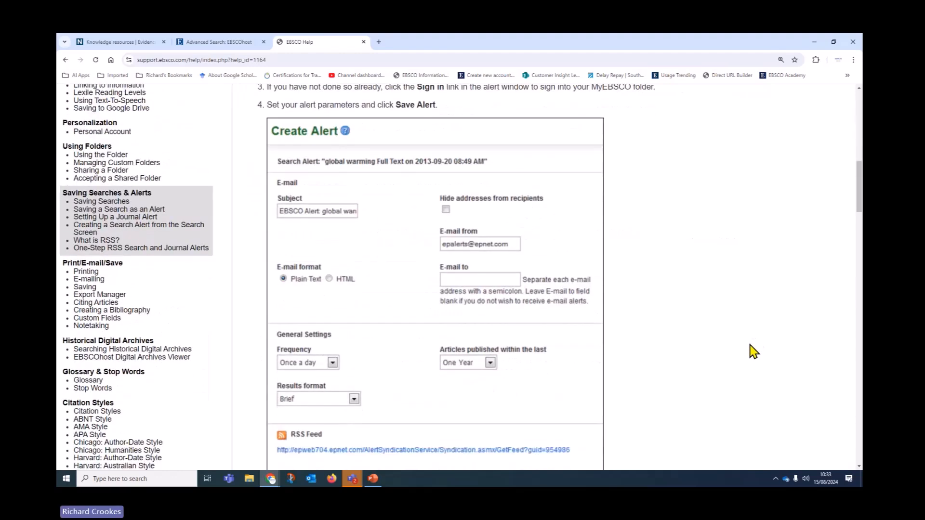
pyautogui.scroll(4, 753, 353)
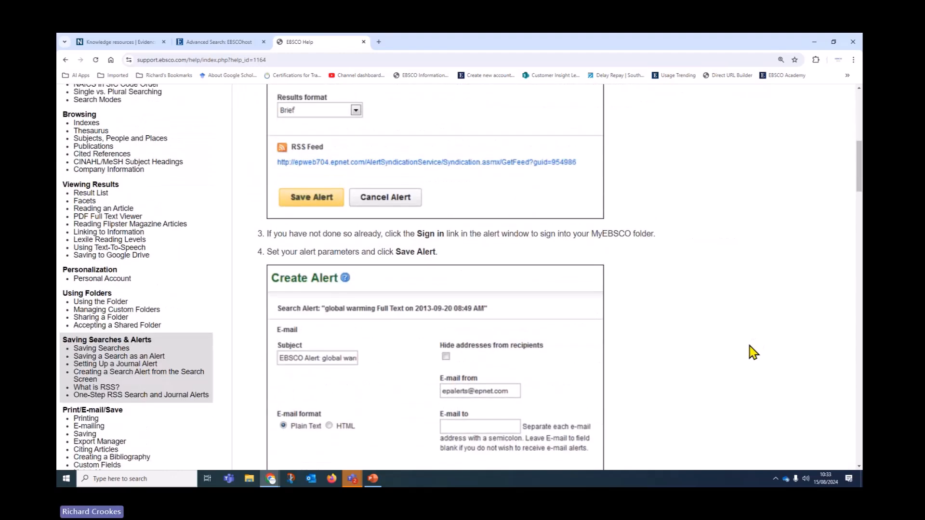
# Step: Read 'Setting Up a Journal Alert', then move on to 'Creating a Search Alert from the Search Screen'
pyautogui.click(116, 365)
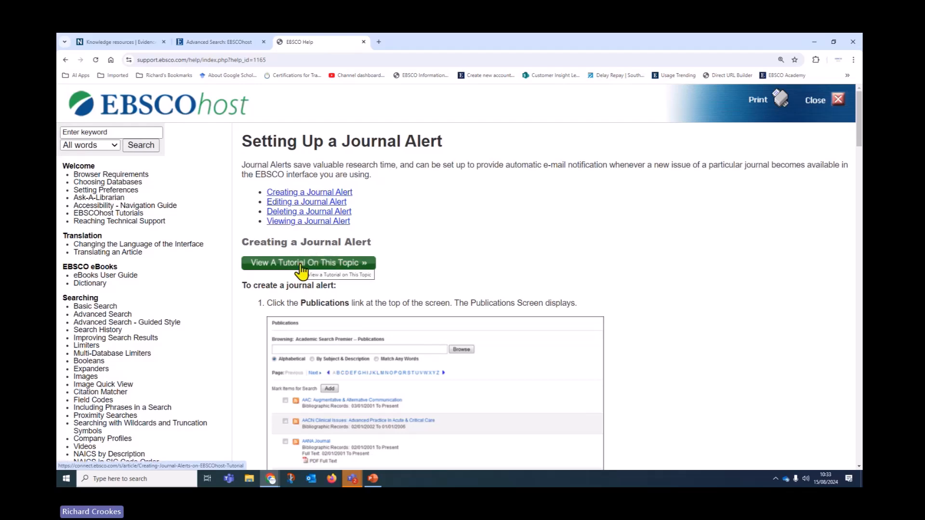
pyautogui.scroll(-5, 720, 384)
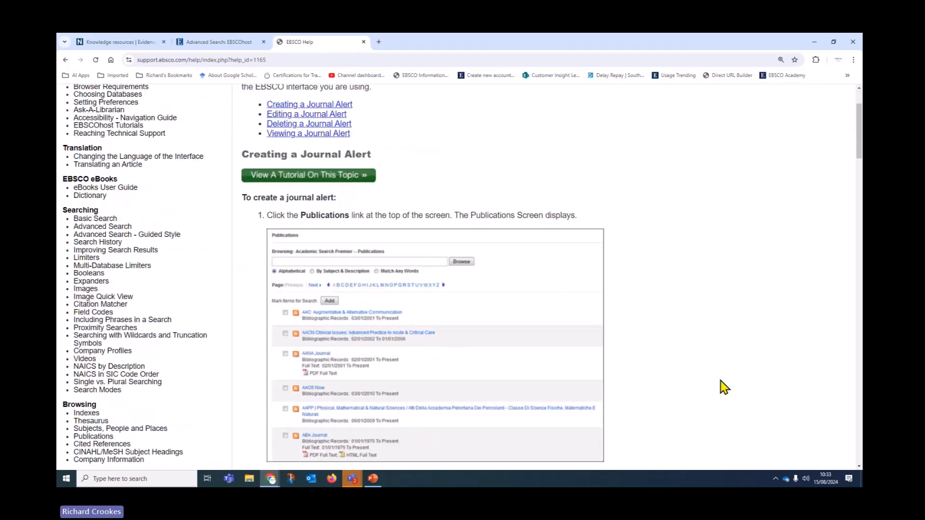
pyautogui.scroll(-9, 718, 380)
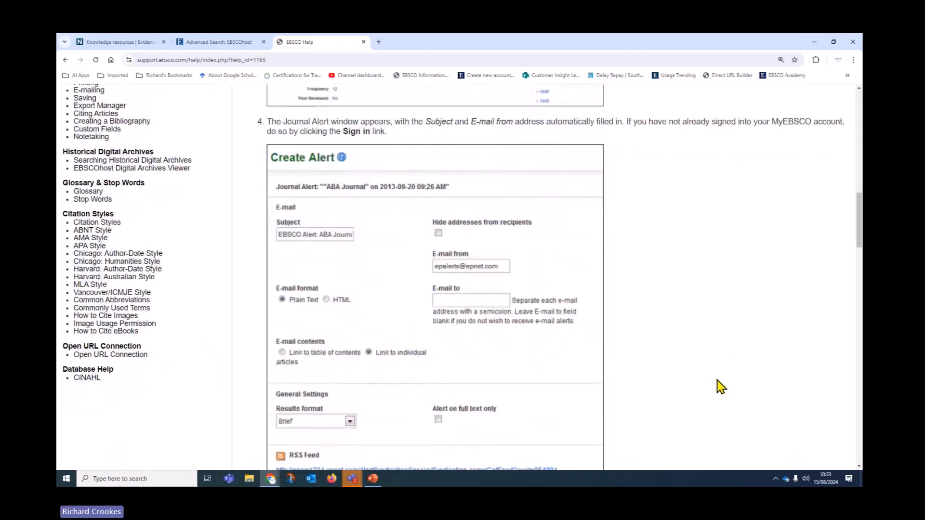
pyautogui.scroll(4, 701, 398)
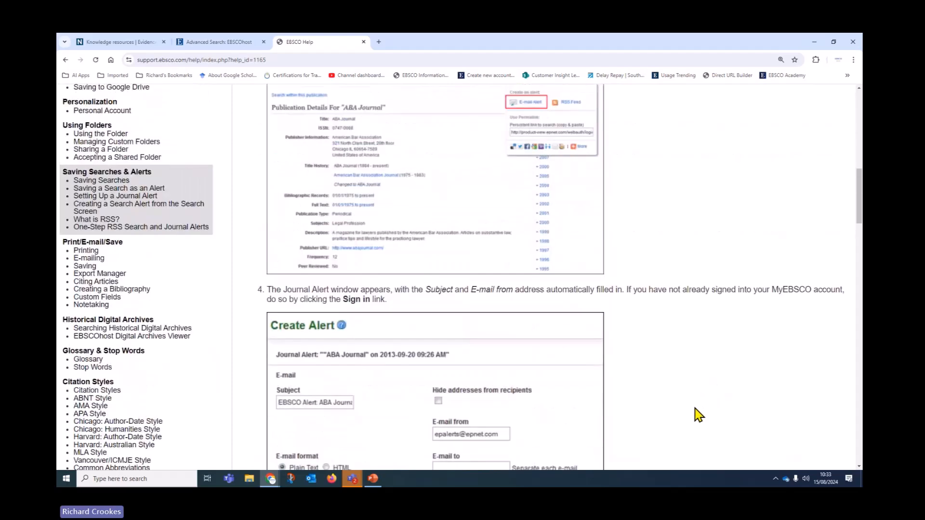
pyautogui.scroll(1, 699, 415)
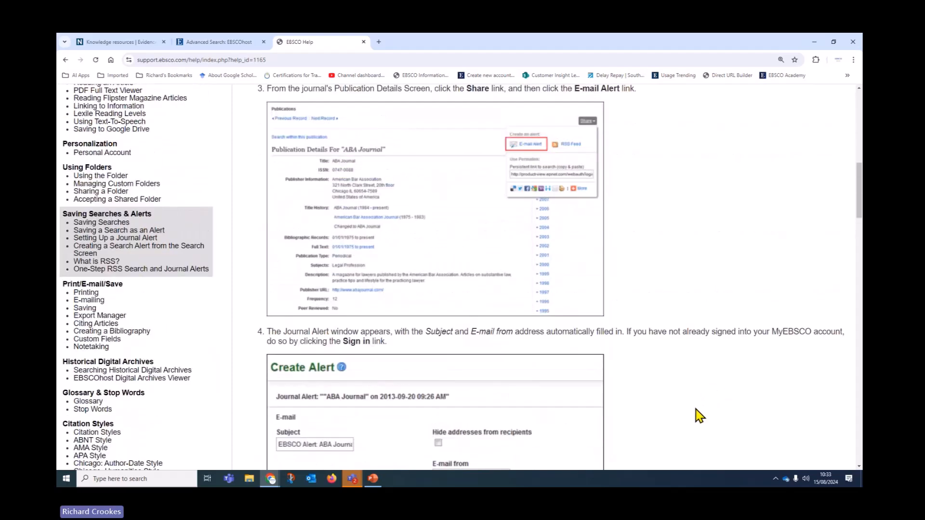
pyautogui.scroll(2, 698, 415)
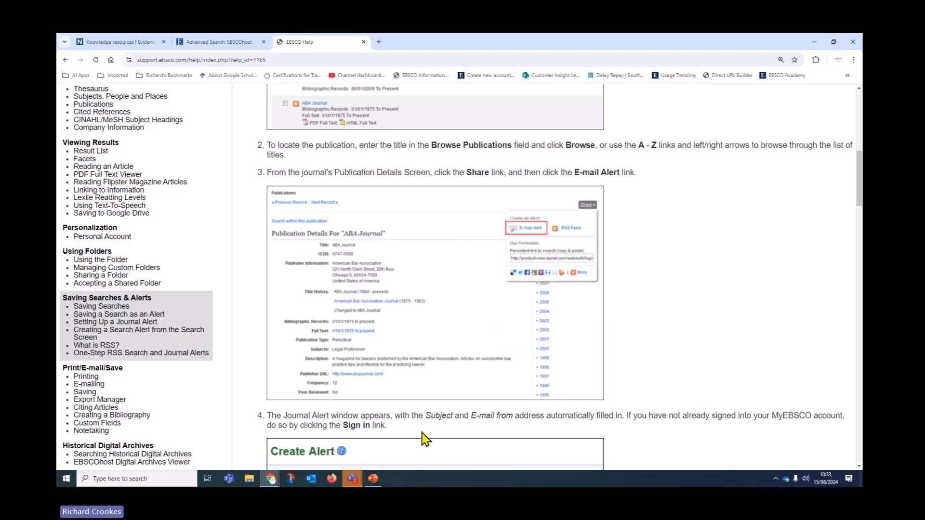
pyautogui.click(117, 331)
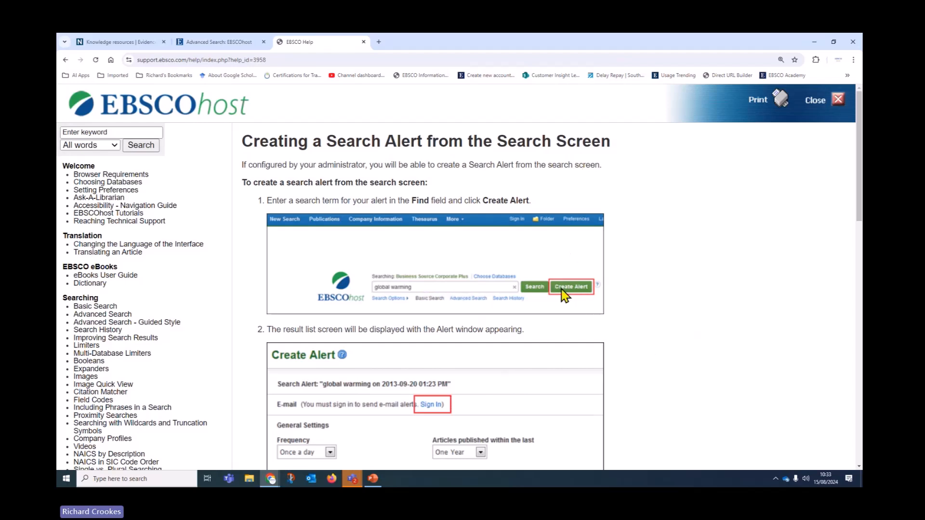
pyautogui.scroll(-7, 597, 386)
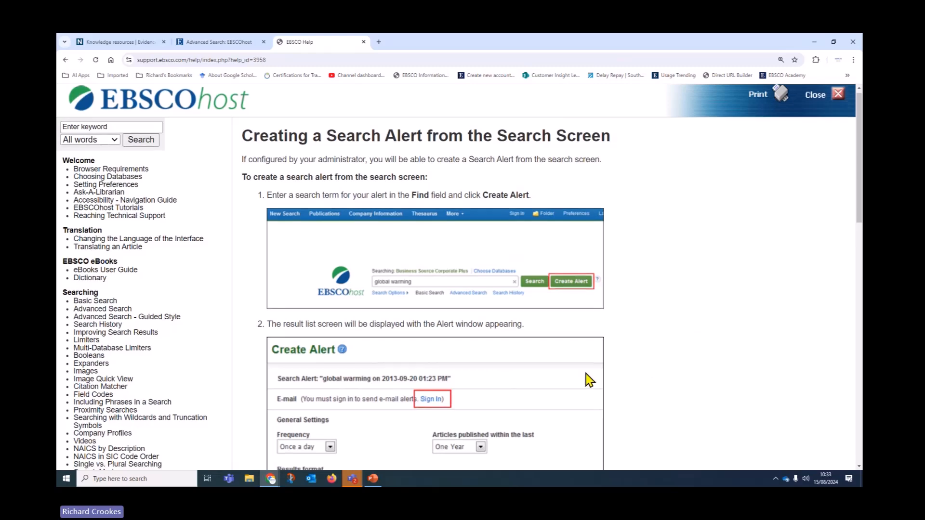
pyautogui.scroll(-7, 597, 386)
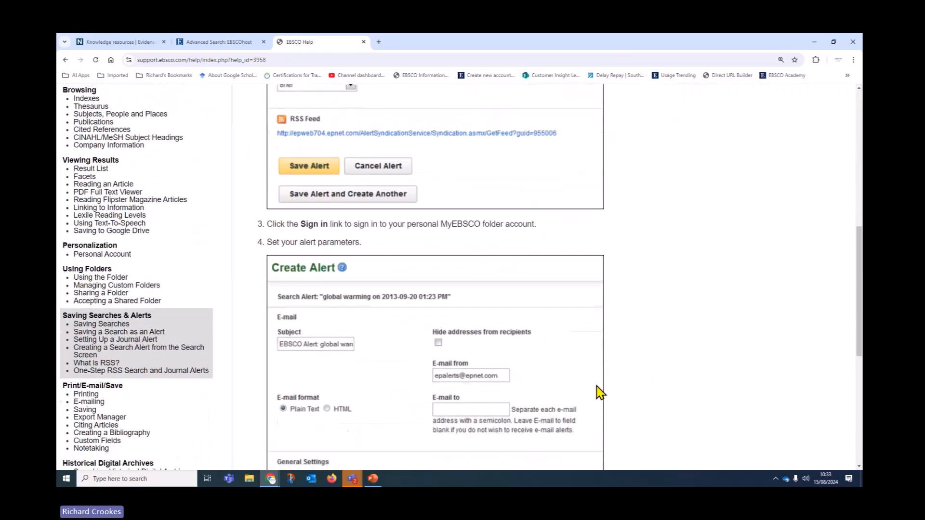
pyautogui.scroll(-1, 596, 387)
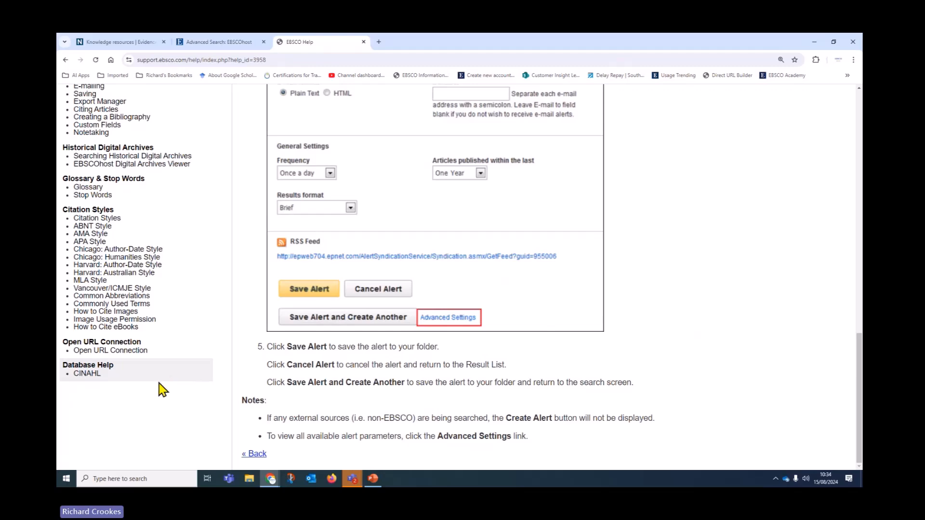
pyautogui.scroll(1, 193, 387)
pyautogui.scroll(1, 197, 393)
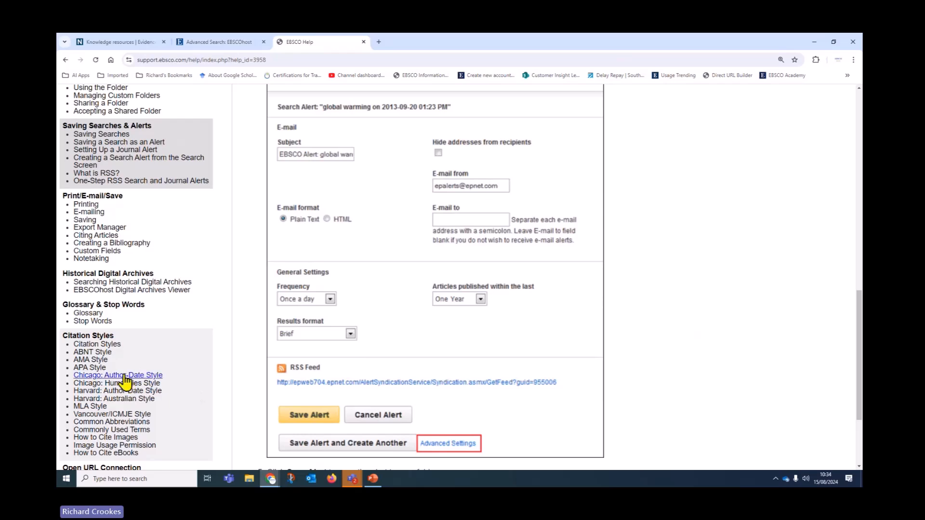
pyautogui.scroll(1, 126, 378)
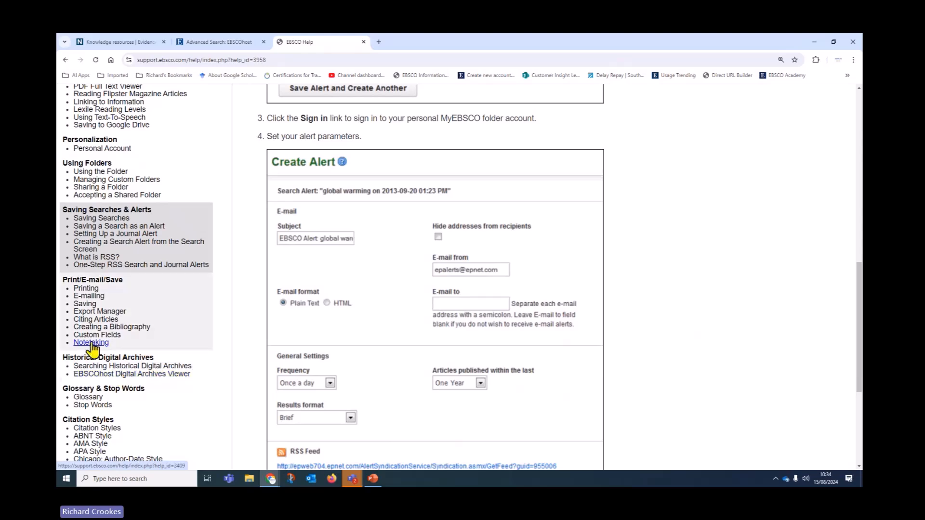
# Step: Read through the One-Step RSS Search and Journal Alerts help page
pyautogui.click(180, 266)
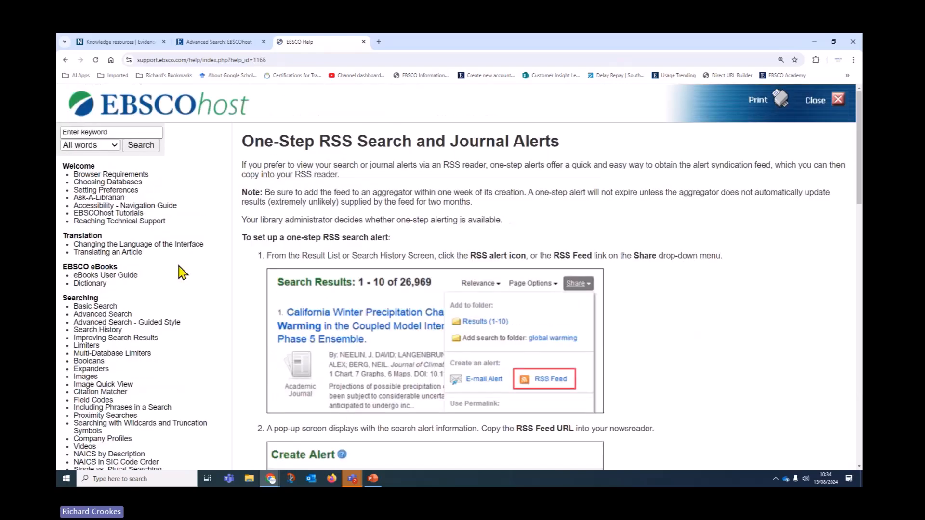
pyautogui.scroll(-15, 689, 309)
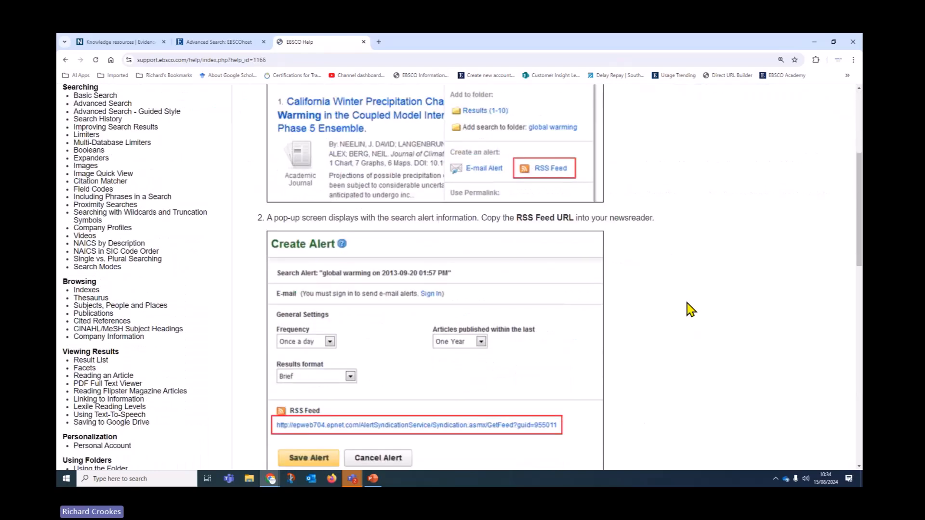
pyautogui.scroll(-4, 685, 318)
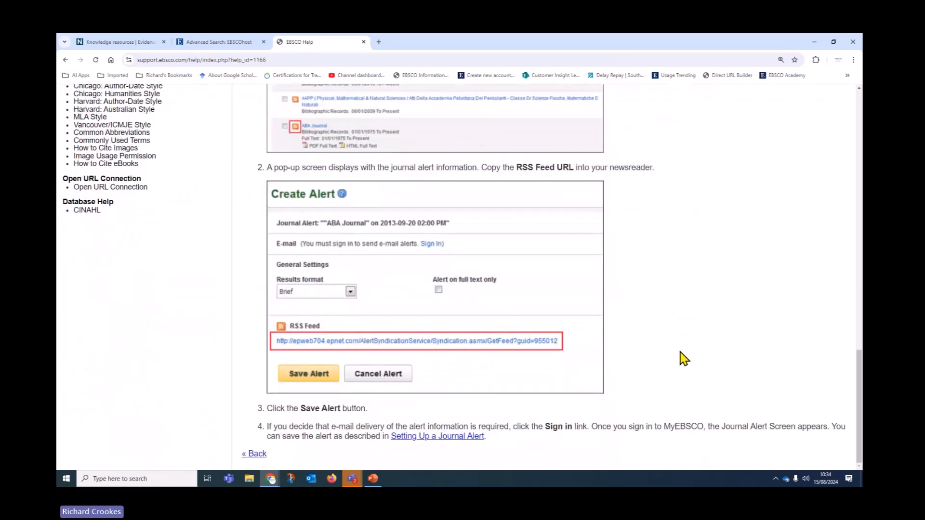
pyautogui.scroll(18, 687, 367)
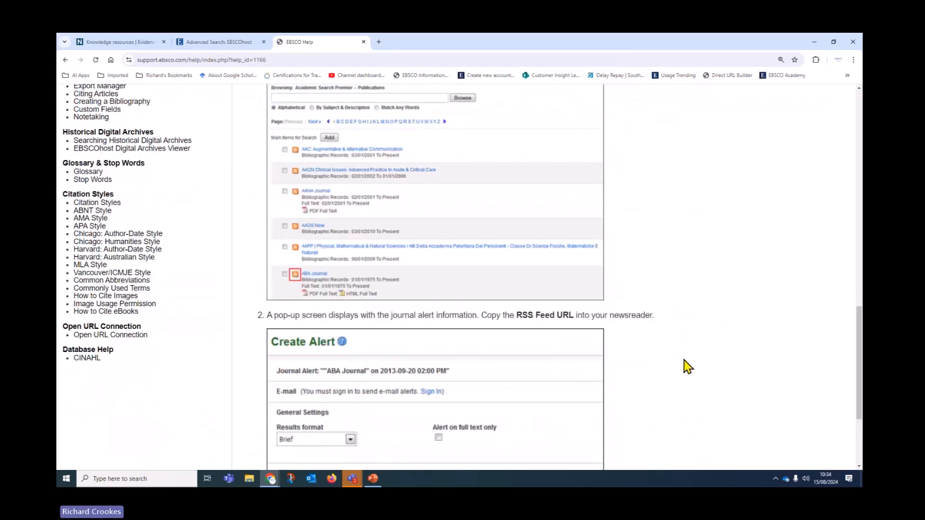
pyautogui.scroll(3, 688, 367)
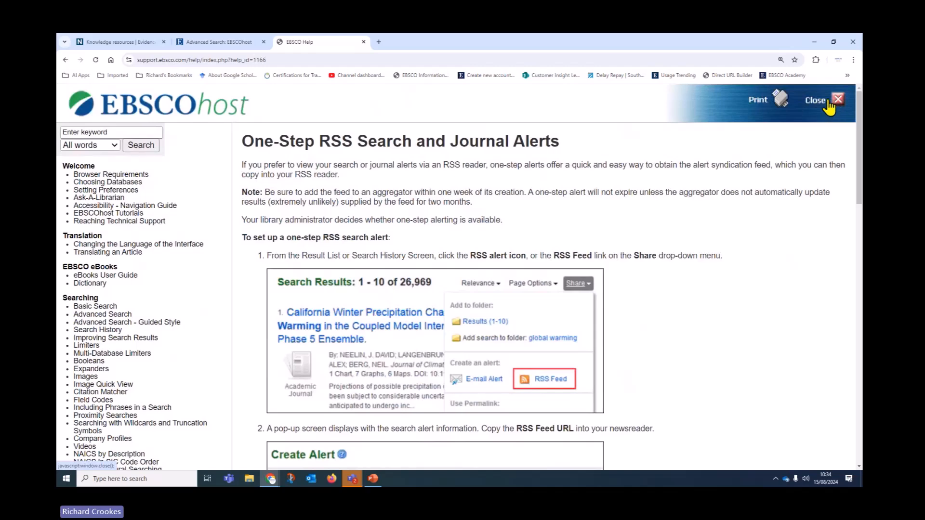
# Step: Close Help and return to the CINAHL Advanced Search page
pyautogui.click(243, 46)
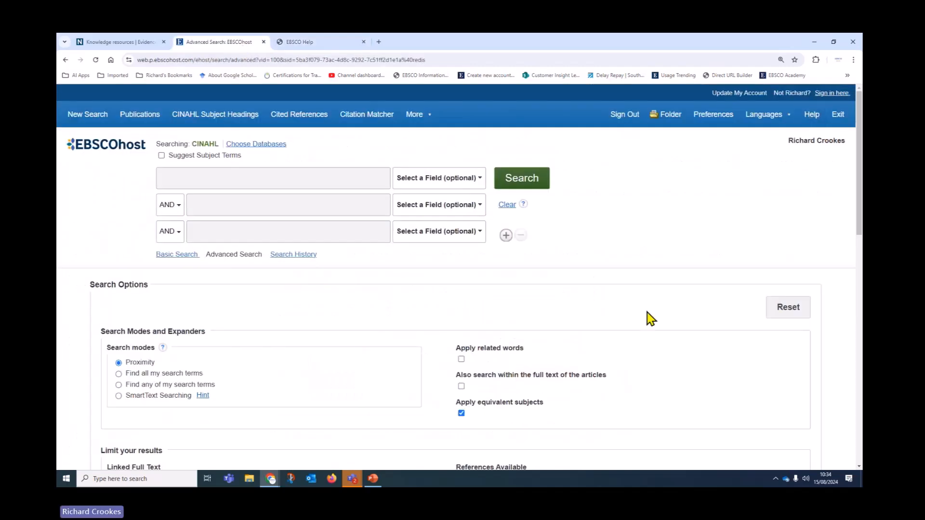
pyautogui.scroll(-5, 661, 363)
pyautogui.scroll(-5, 663, 361)
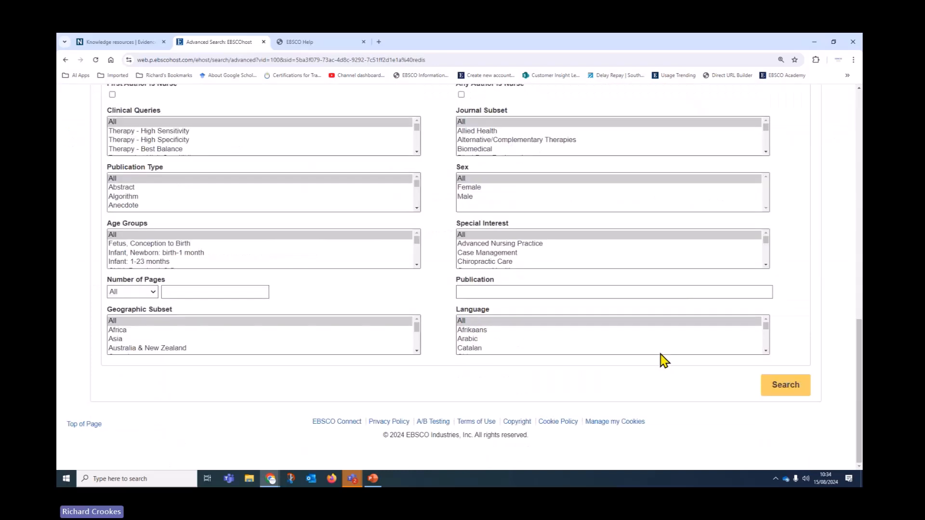
# Step: Go to EBSCO Connect's EBSCOhost Research Database Tutorials list
pyautogui.click(322, 424)
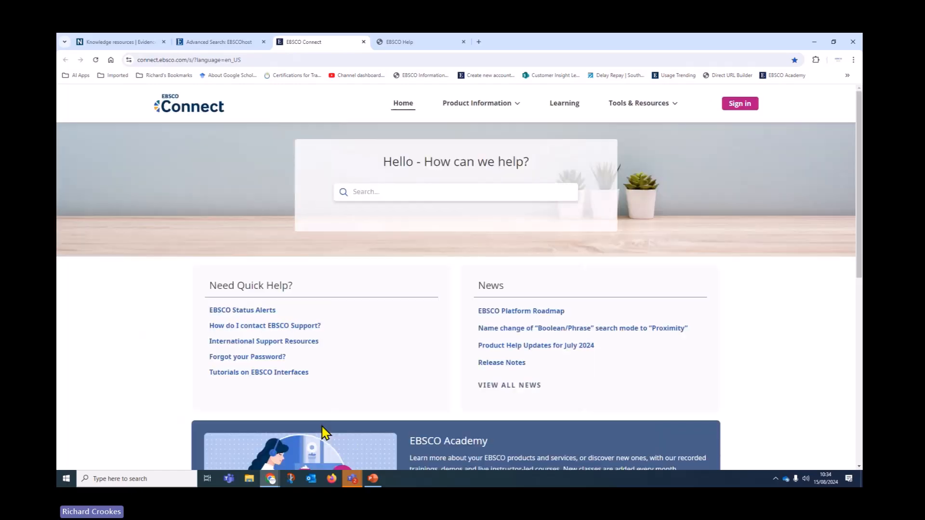
pyautogui.click(245, 373)
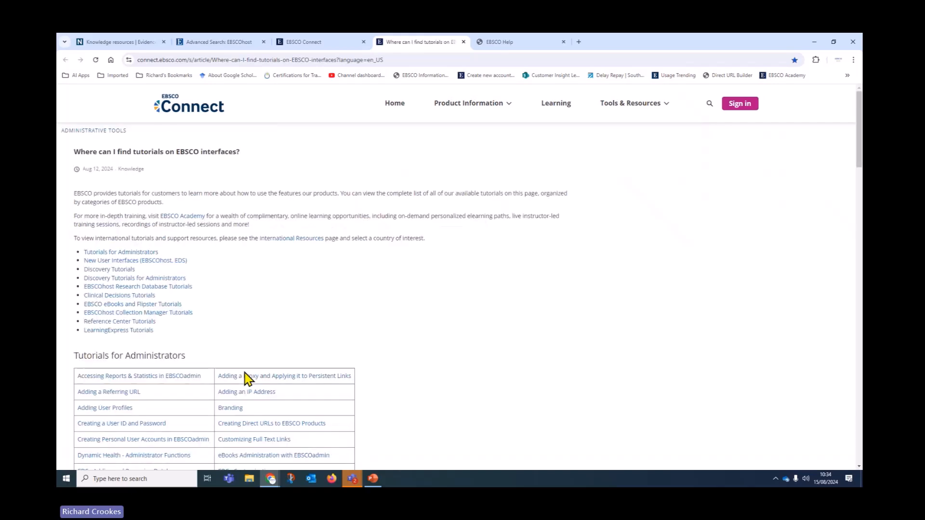
pyautogui.click(93, 287)
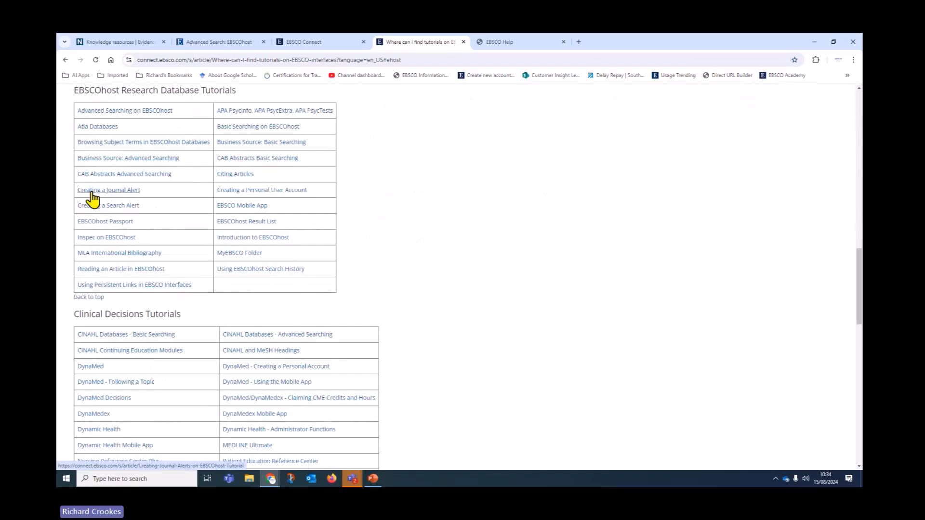
# Step: Review the Creating a Search Alert tutorial, then return to the EBSCO Connect home page
pyautogui.click(96, 207)
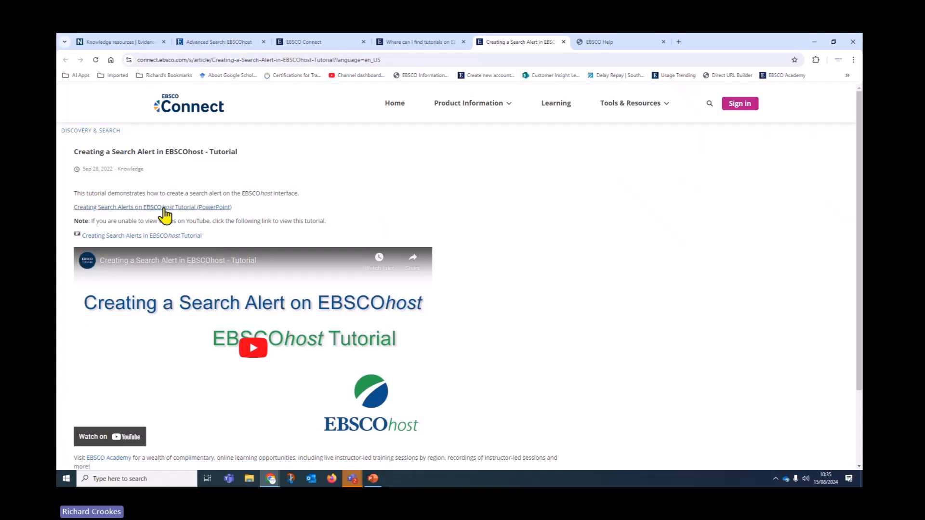
pyautogui.scroll(-1, 502, 337)
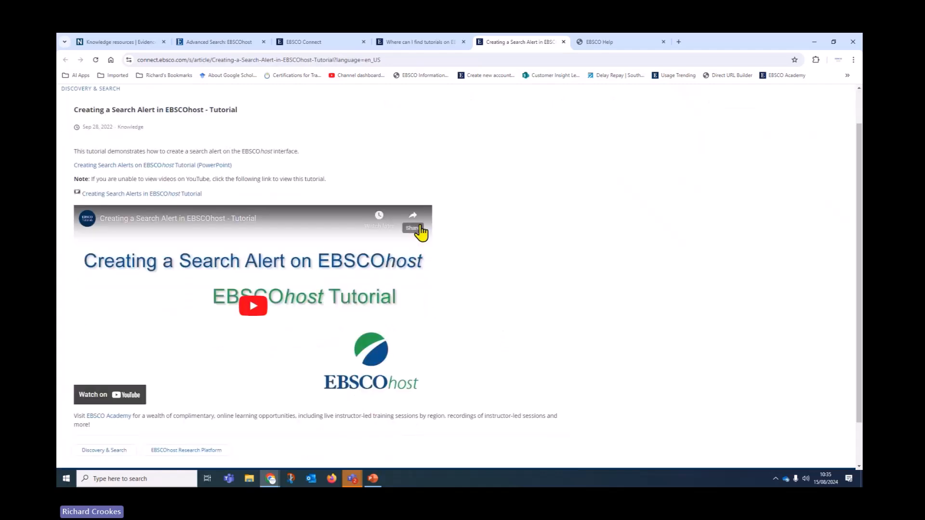
pyautogui.scroll(-1, 596, 342)
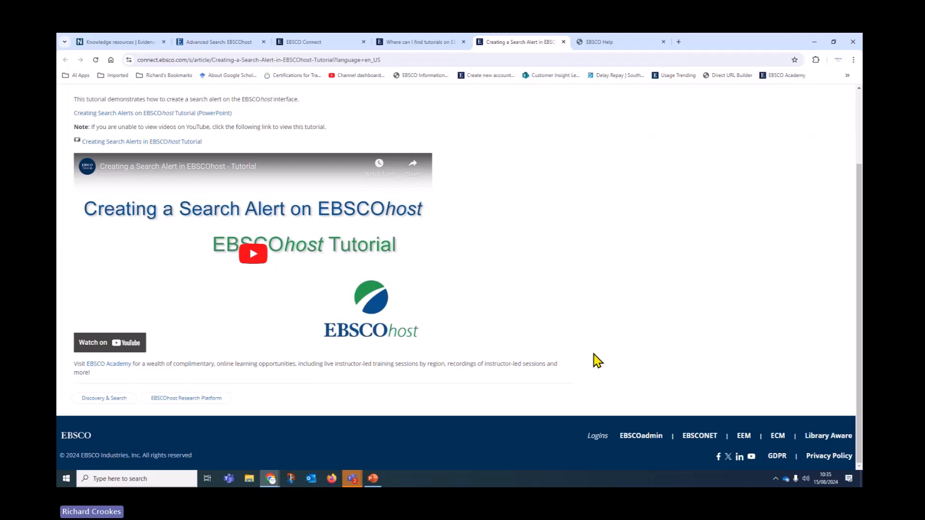
pyautogui.scroll(2, 584, 378)
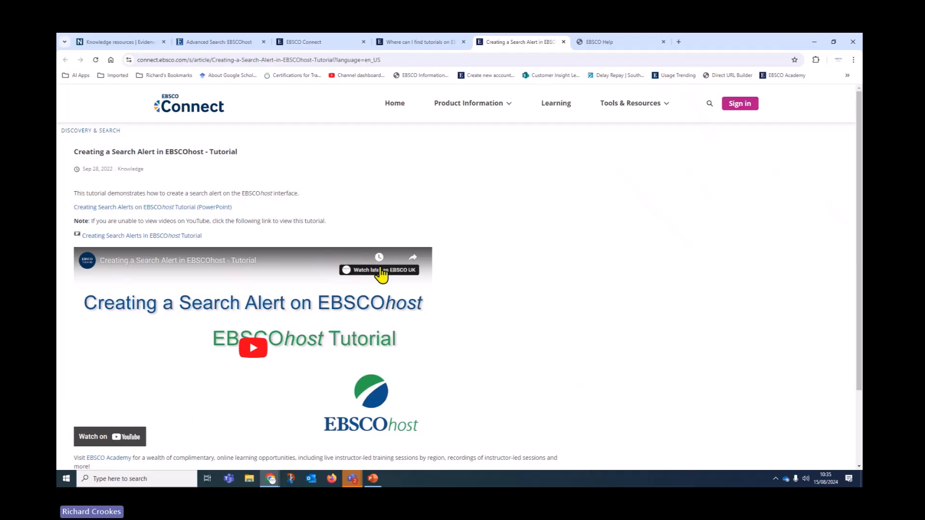
pyautogui.click(395, 105)
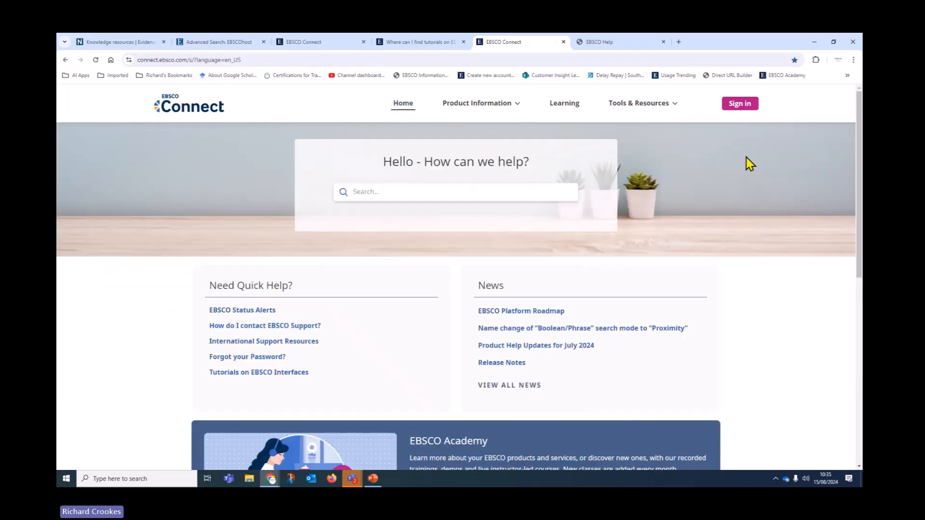
# Step: Open the Healthcare Training Resources site (nhsresources.stacksdiscovery.com) and scroll to its resource cards
pyautogui.click(678, 42)
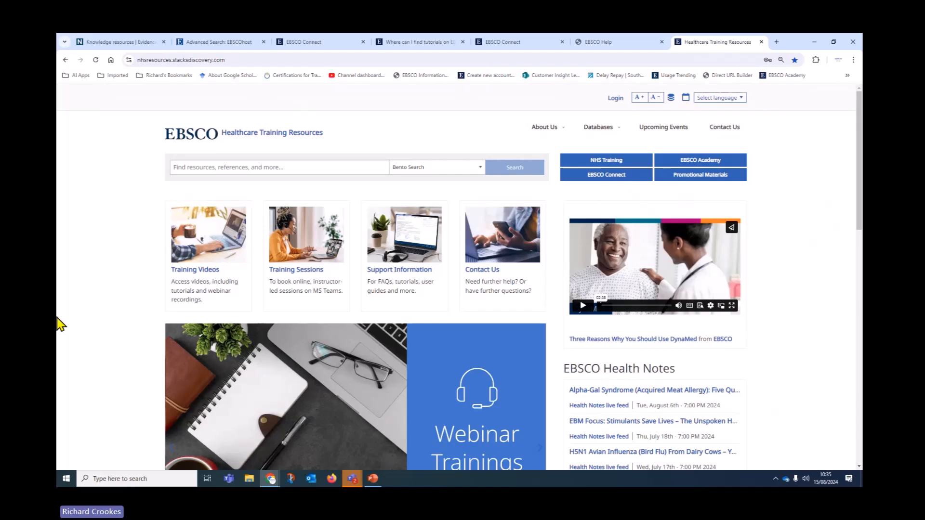
pyautogui.scroll(-2, 58, 327)
pyautogui.scroll(-1, 59, 328)
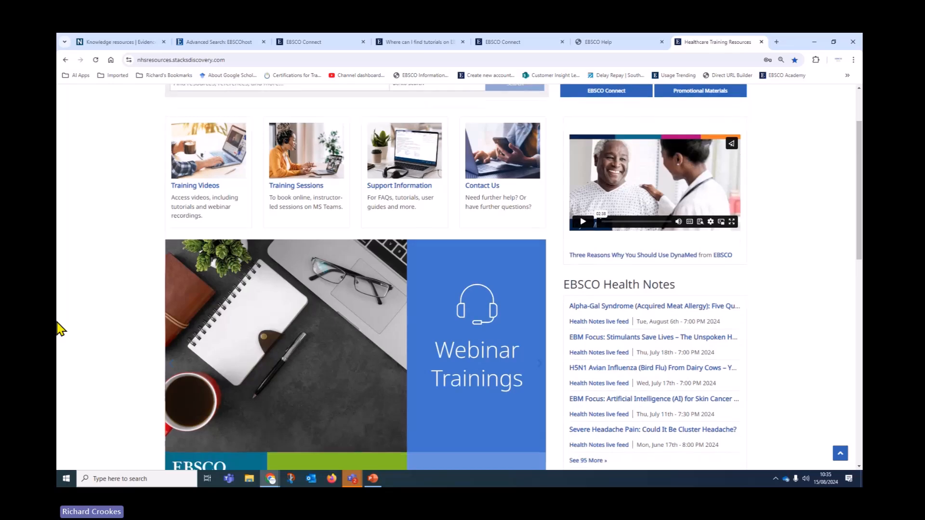
# Step: Browse the EBSCO UK YouTube channel's recorded training webinars from the Training Videos link
pyautogui.click(212, 186)
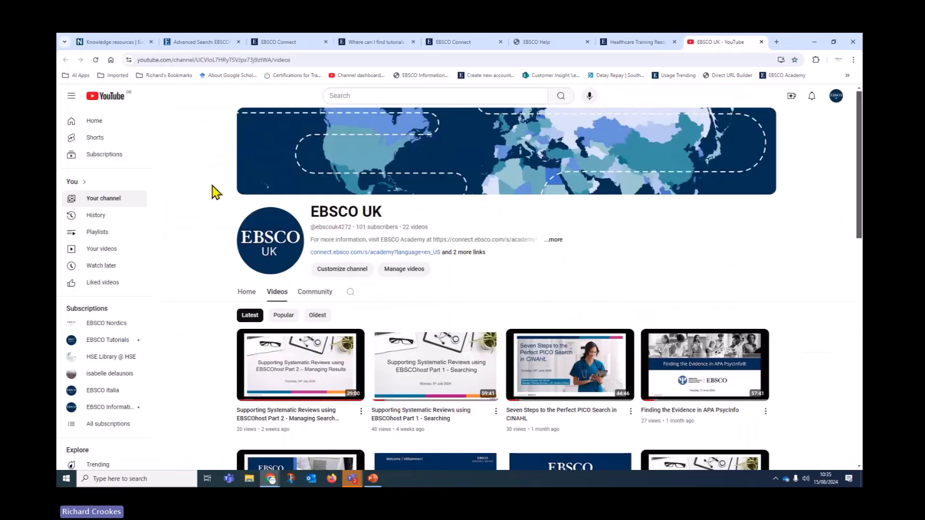
pyautogui.scroll(-2, 194, 269)
pyautogui.scroll(-2, 194, 280)
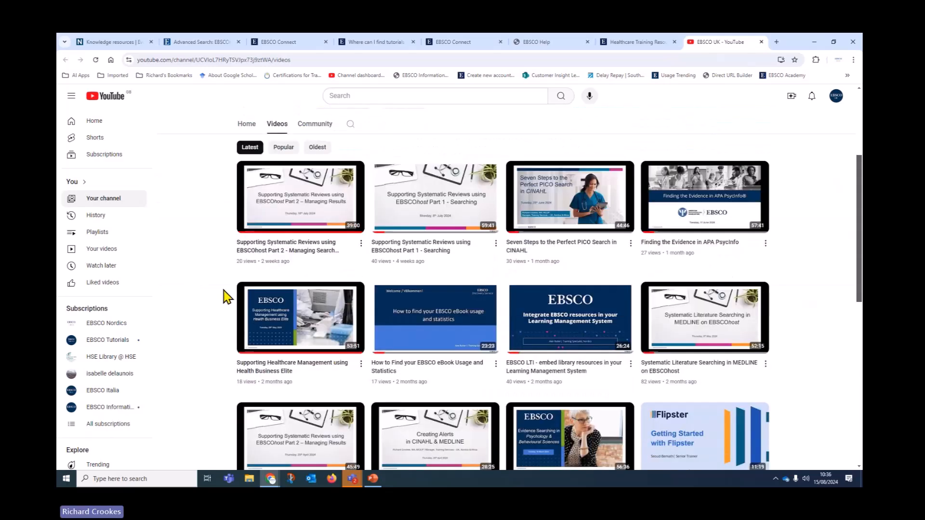
pyautogui.scroll(-3, 212, 304)
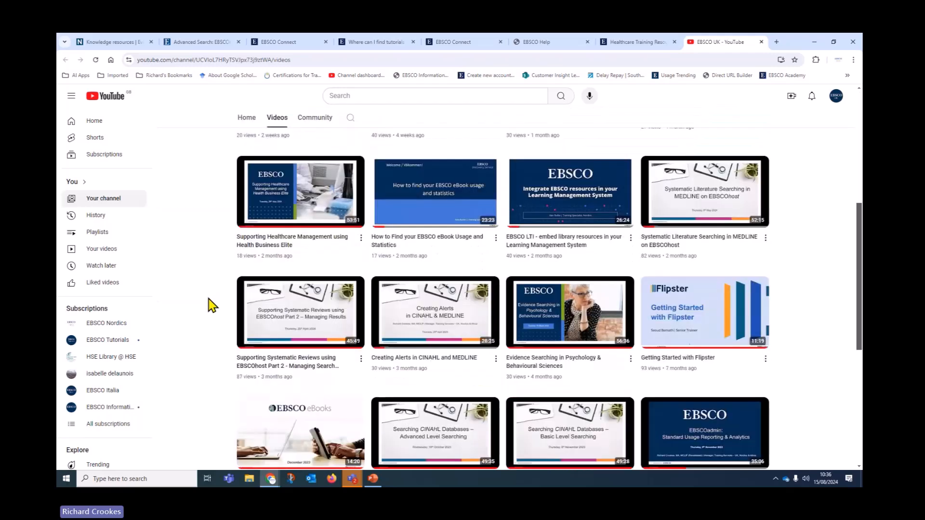
# Step: Open the Calendly training-session booking page, then go back to the Healthcare Training Resources home page
pyautogui.click(637, 42)
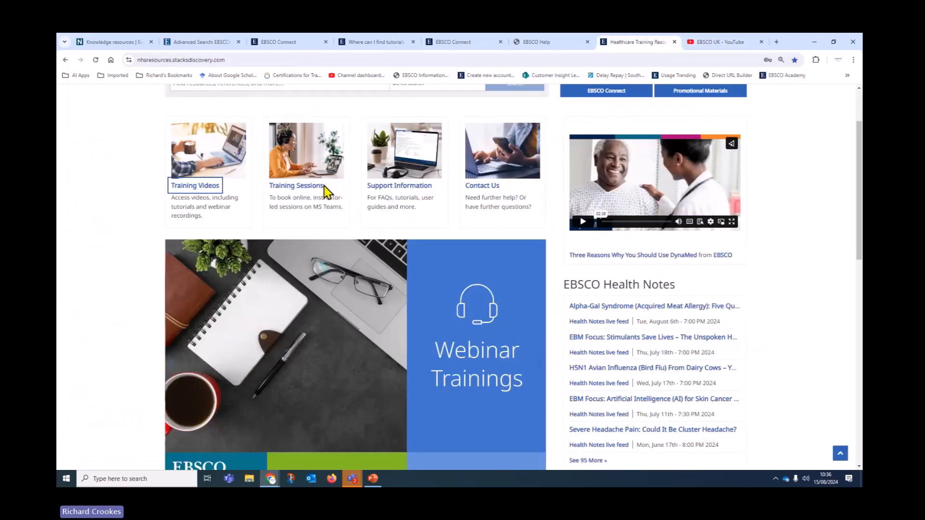
pyautogui.click(325, 187)
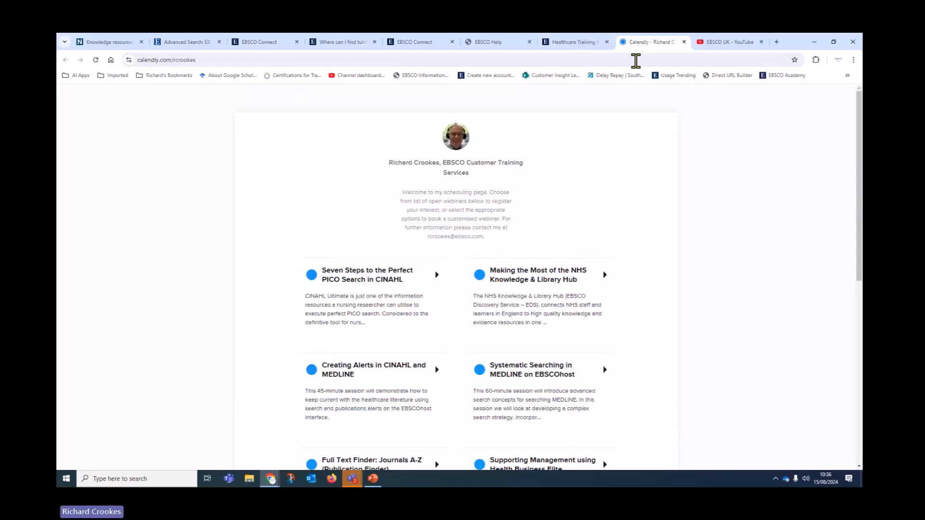
pyautogui.click(578, 43)
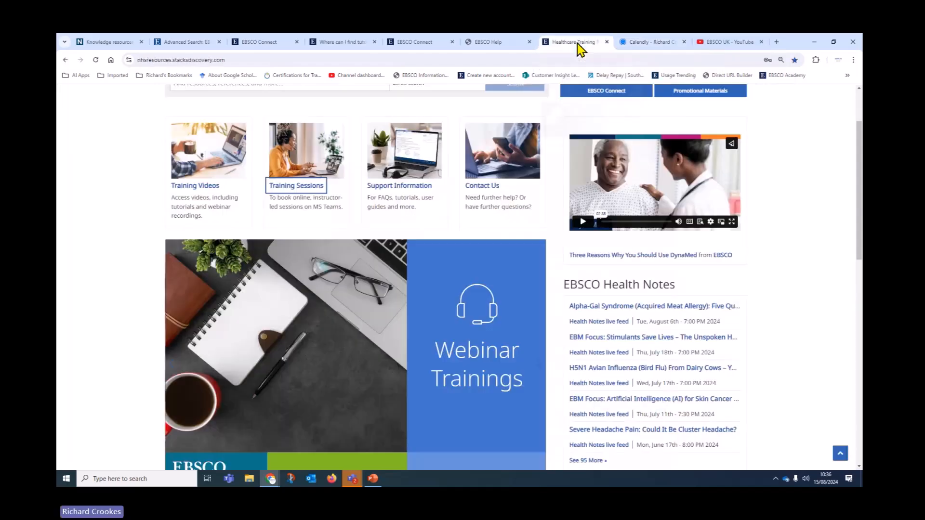
pyautogui.scroll(2, 371, 310)
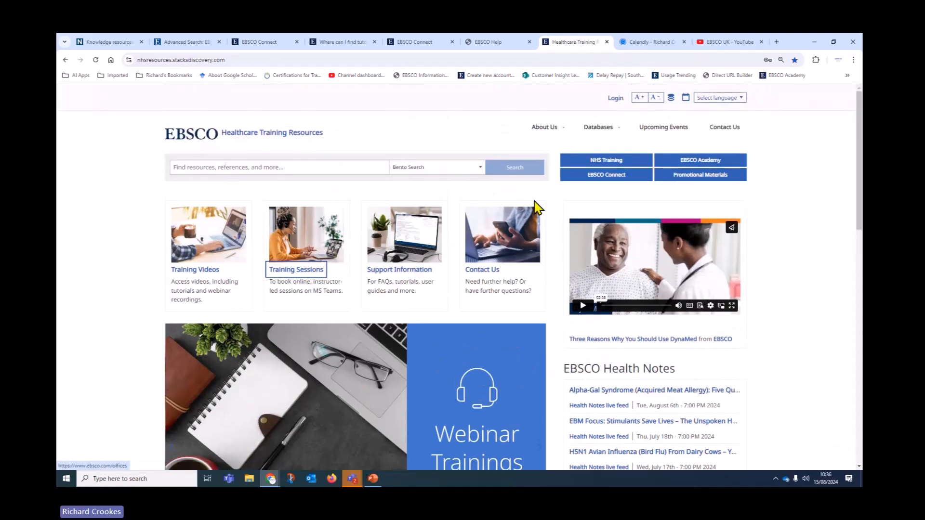
pyautogui.moveTo(612, 130)
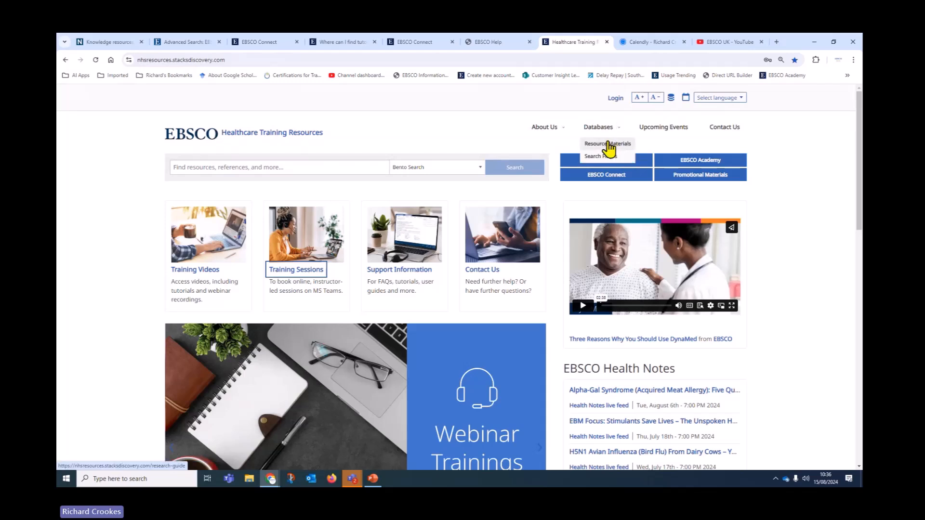
# Step: Filter Resource Materials to the EBSCOhost topic and open the Creating Journal Alerts on EBSCOhost tutorial
pyautogui.click(608, 145)
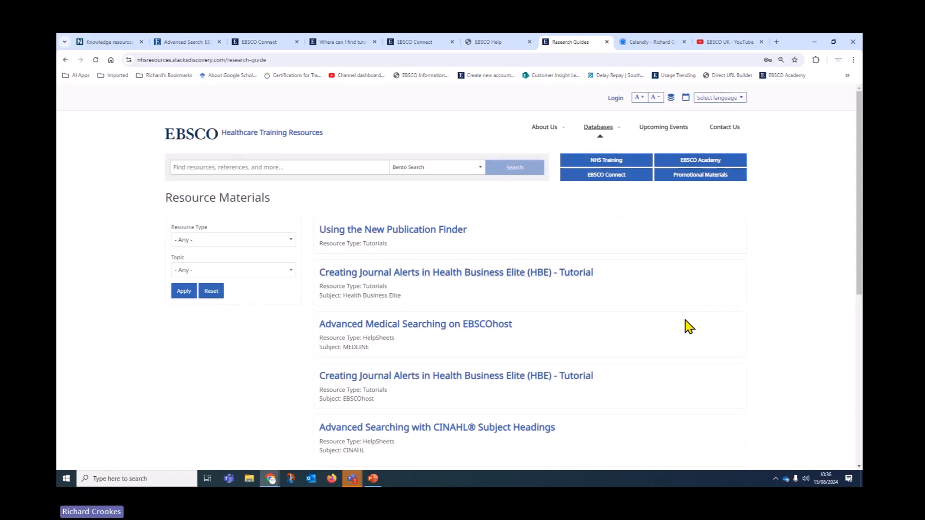
pyautogui.scroll(-7, 686, 324)
pyautogui.scroll(8, 674, 342)
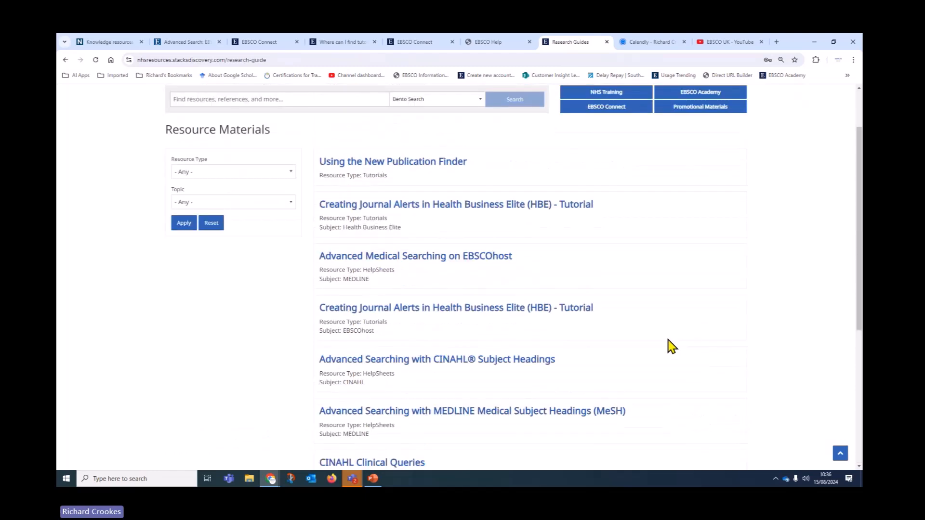
pyautogui.click(206, 271)
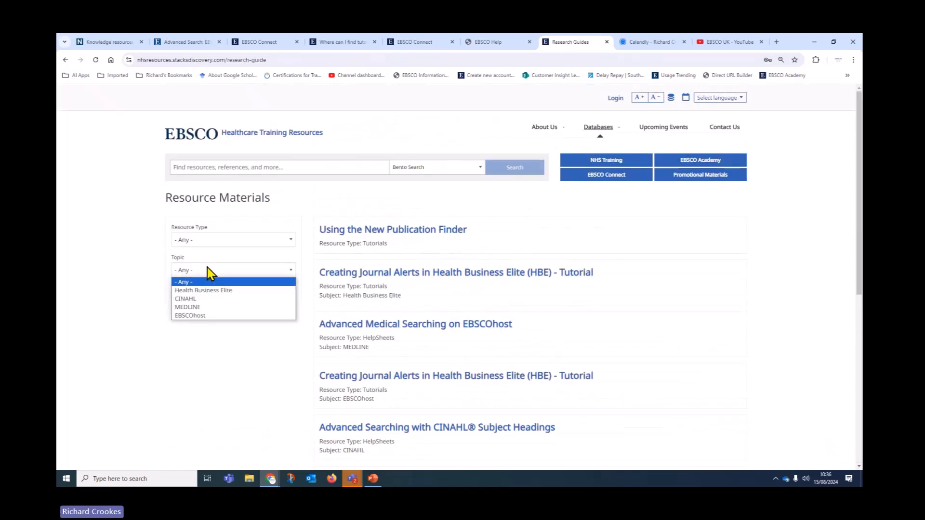
pyautogui.click(202, 300)
pyautogui.click(207, 271)
pyautogui.click(197, 311)
pyautogui.click(184, 298)
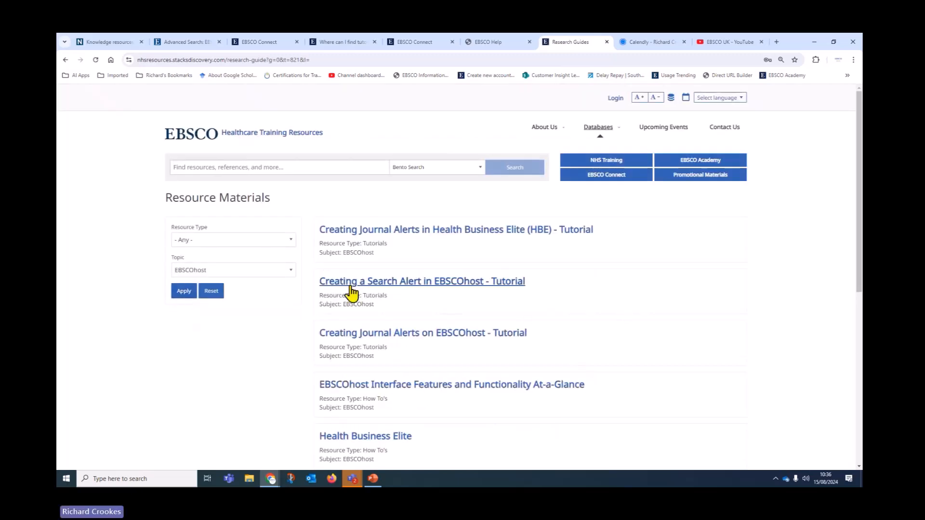
pyautogui.click(451, 335)
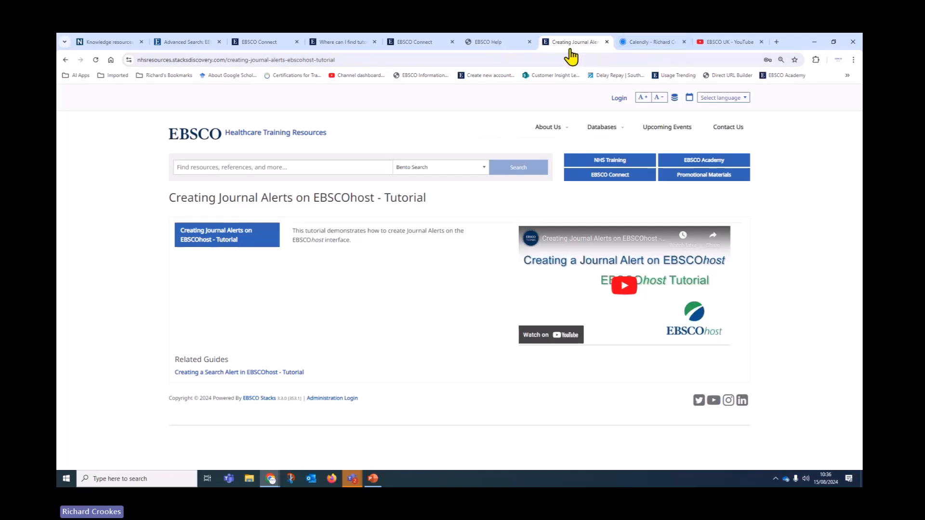
pyautogui.hotkey('alt', 'Tab')
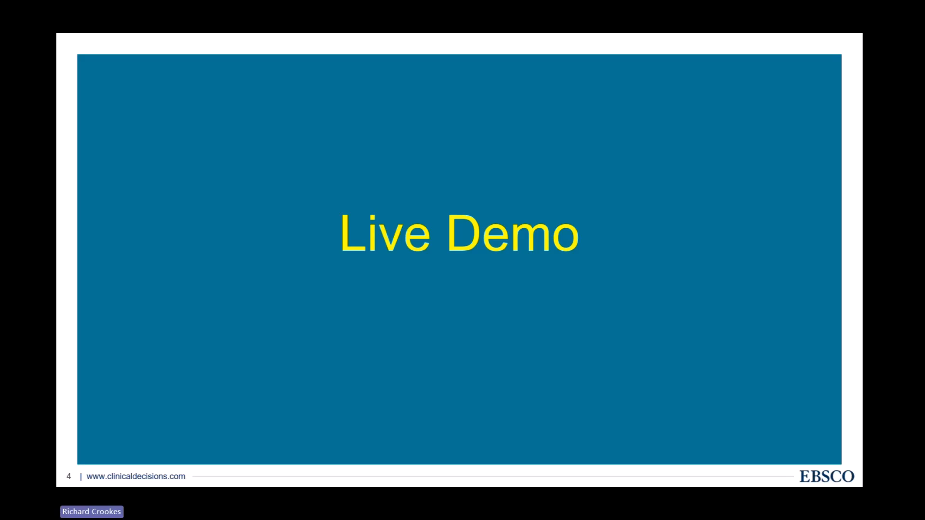
# Step: Advance two slides, past Healthcare Training Resources, to the EBSCO Connect Learning and Tutorials slide
pyautogui.press('Right')
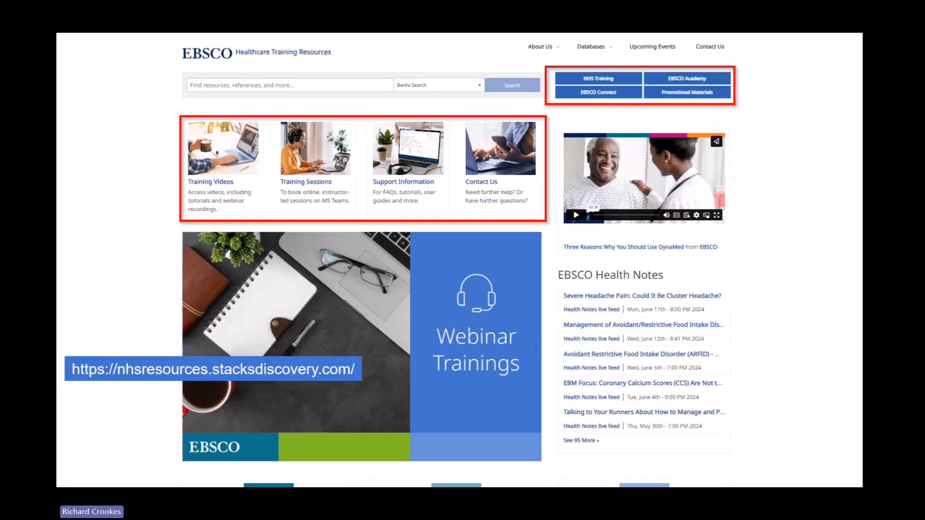
pyautogui.press('Right')
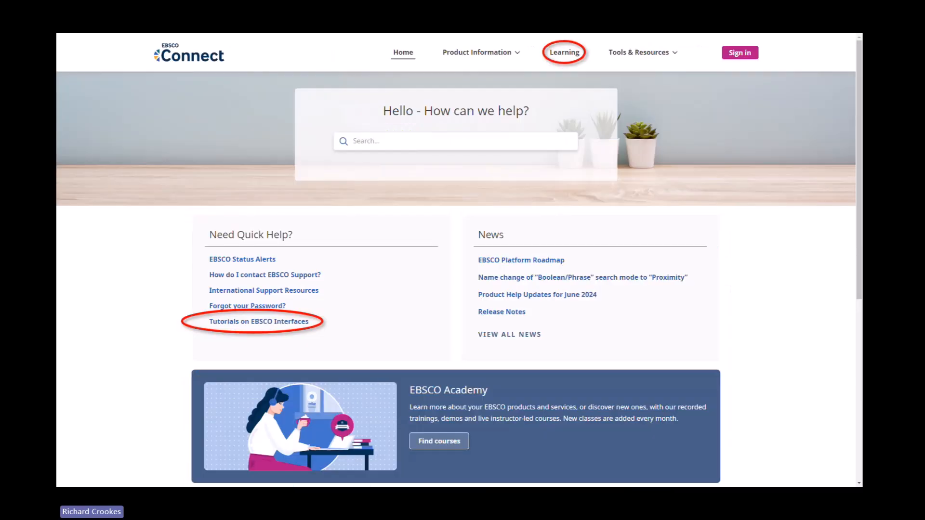